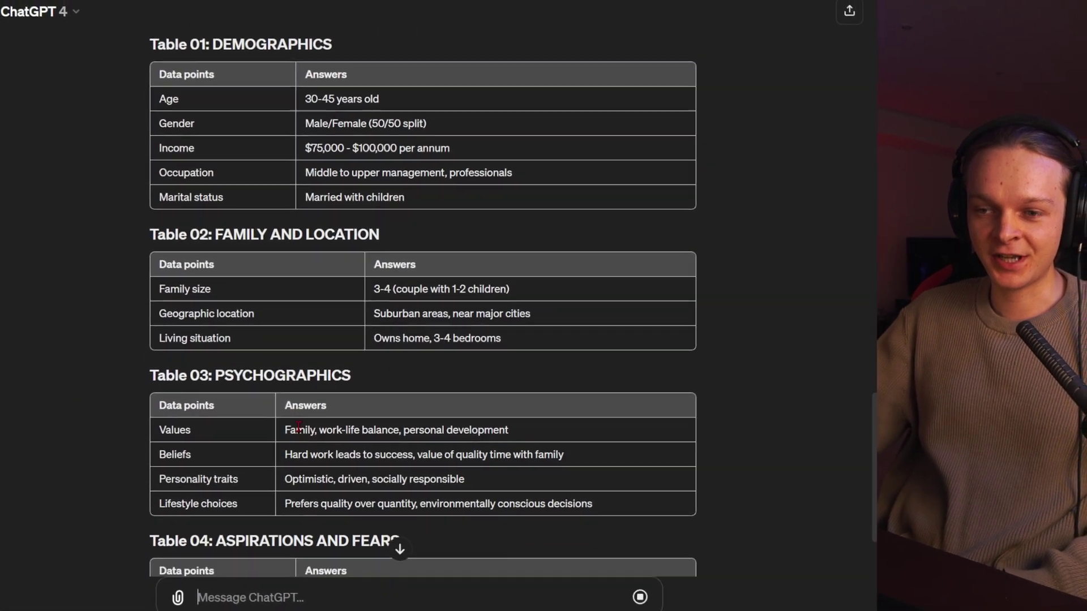
# Scroll back up to the original target-persona prompt requesting 12 tables and clear the highlighted word.
pyautogui.scroll(-4, 299, 428)
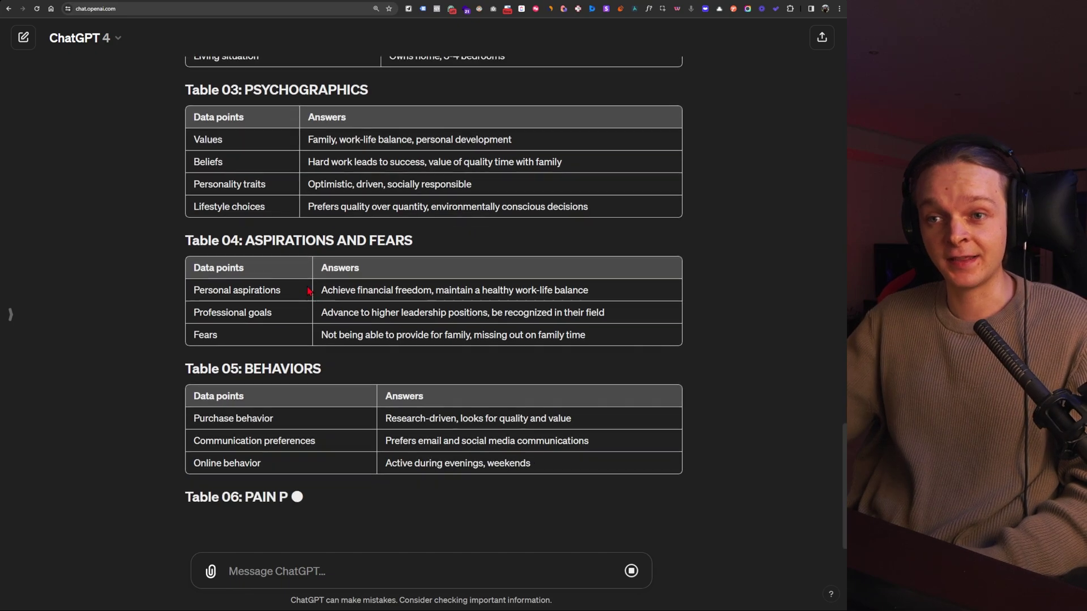
pyautogui.scroll(20, 308, 291)
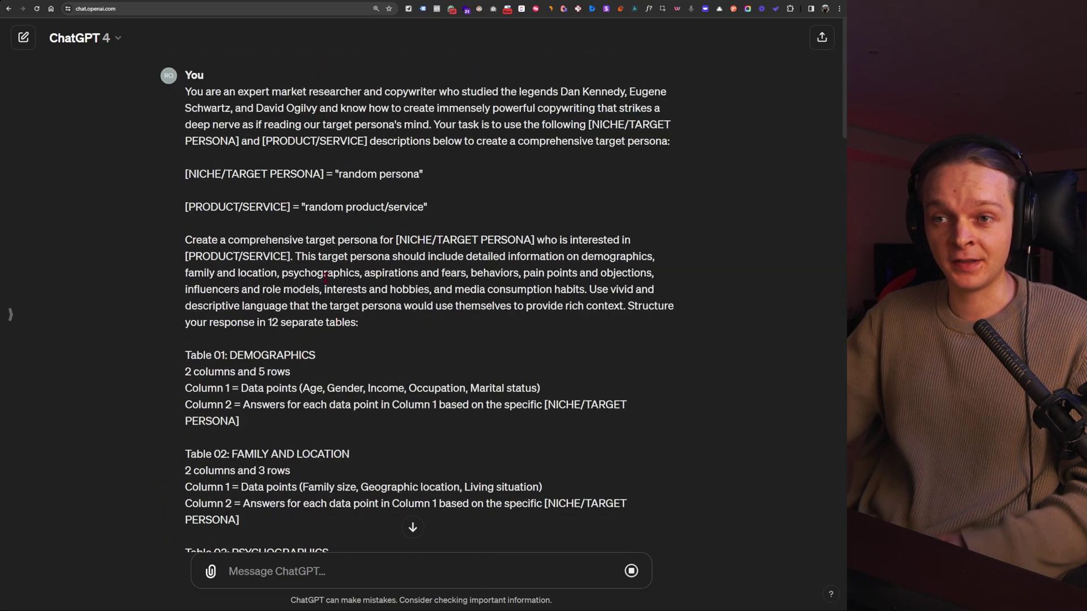
pyautogui.click(436, 193)
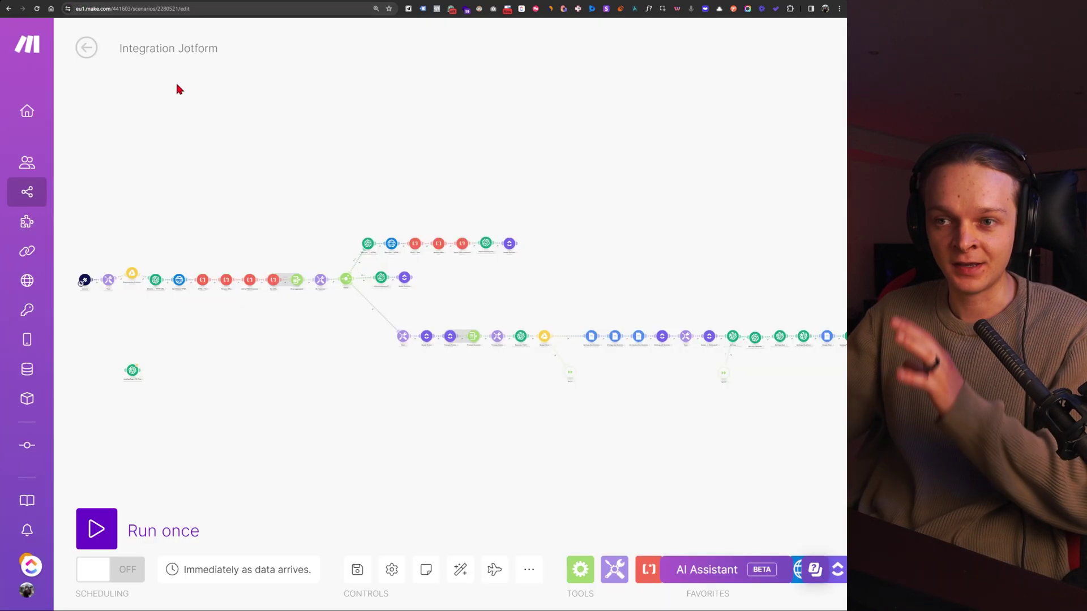
# Pan and zoom the Integration Jotform scenario onto its Google Drive, Ad Copy Doc and Ignore modules.
pyautogui.moveTo(276, 356); pyautogui.dragTo(302, 352)
pyautogui.scroll(5, 425, 388)
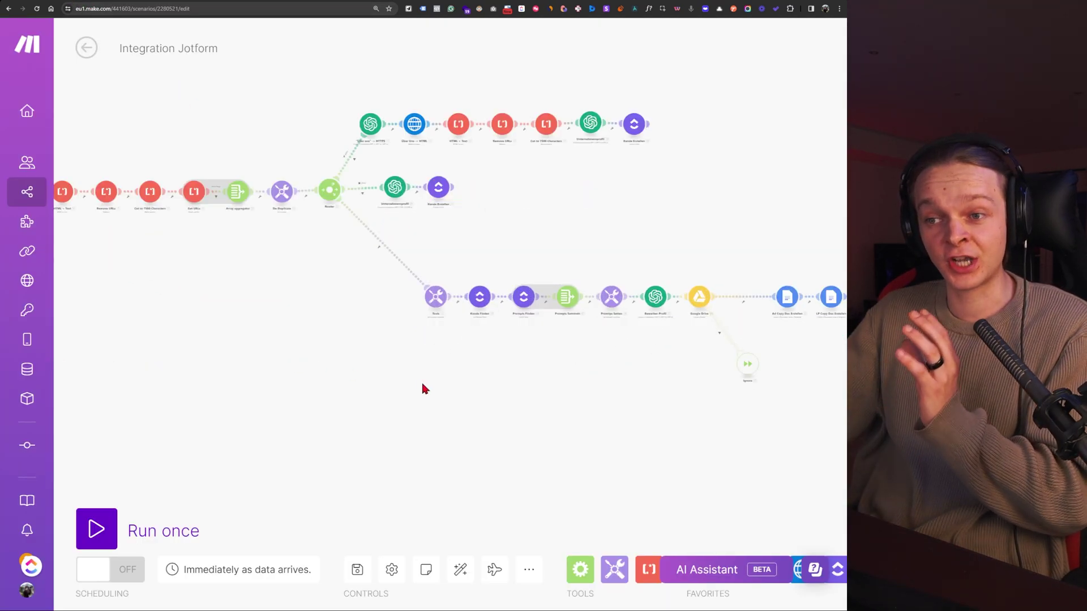
pyautogui.moveTo(570, 393); pyautogui.dragTo(271, 391)
pyautogui.scroll(3, 457, 339)
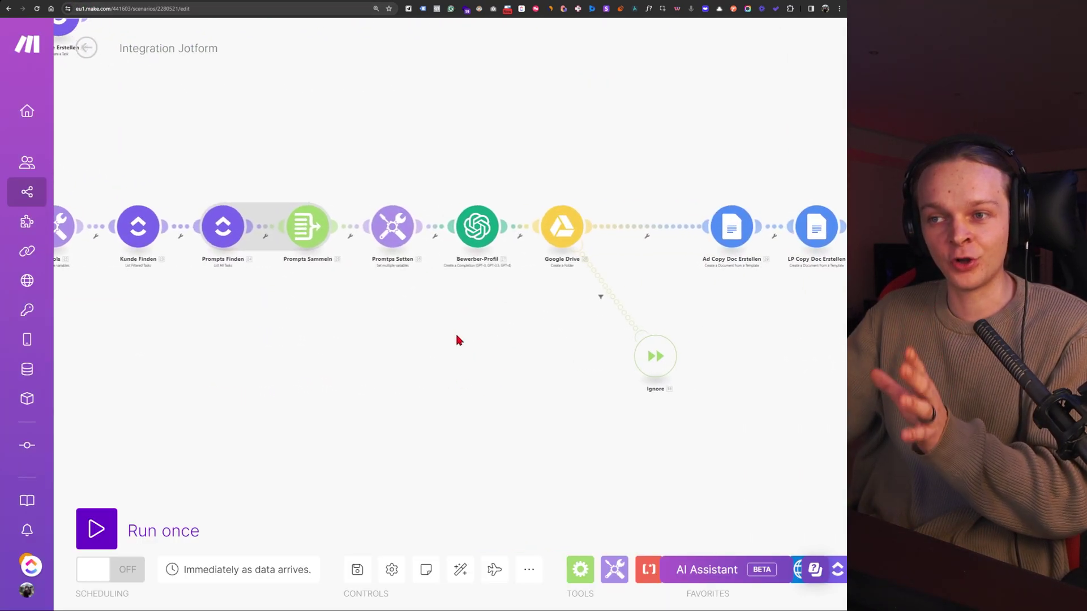
pyautogui.moveTo(456, 377); pyautogui.dragTo(341, 346)
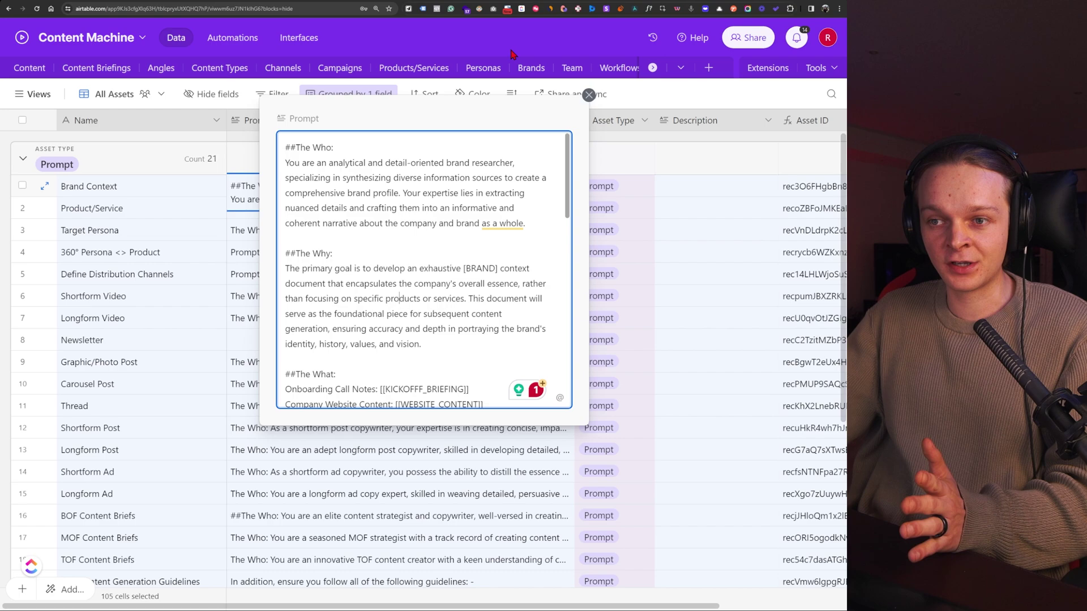
# Close the Brand Context prompt and read the expanded Shortform Post prompt, then return to ChatGPT.
pyautogui.scroll(-3, 432, 266)
pyautogui.click(189, 396)
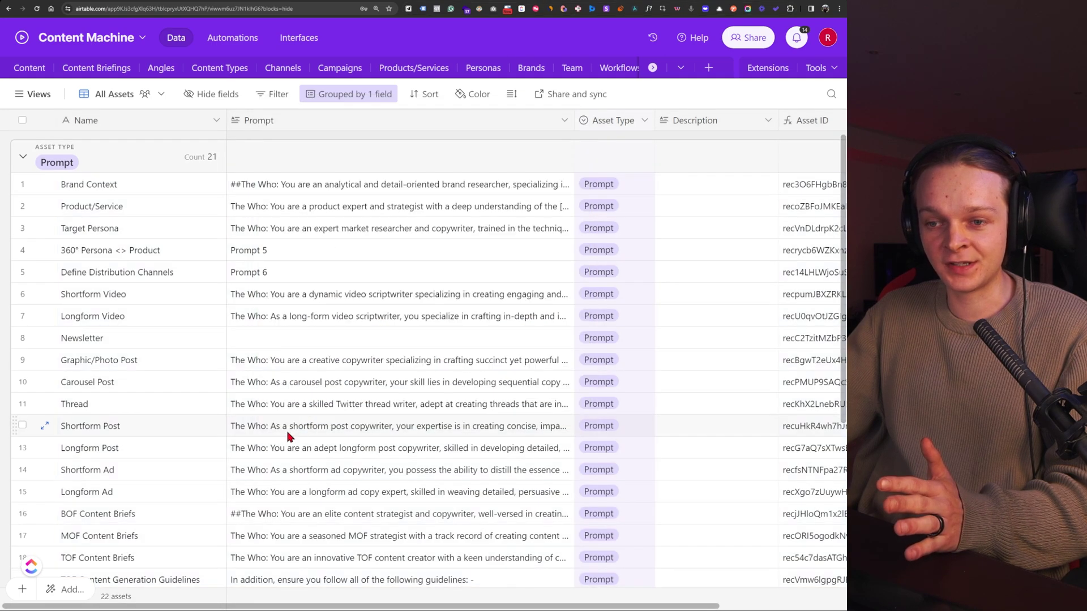
pyautogui.click(510, 431)
pyautogui.click(566, 427)
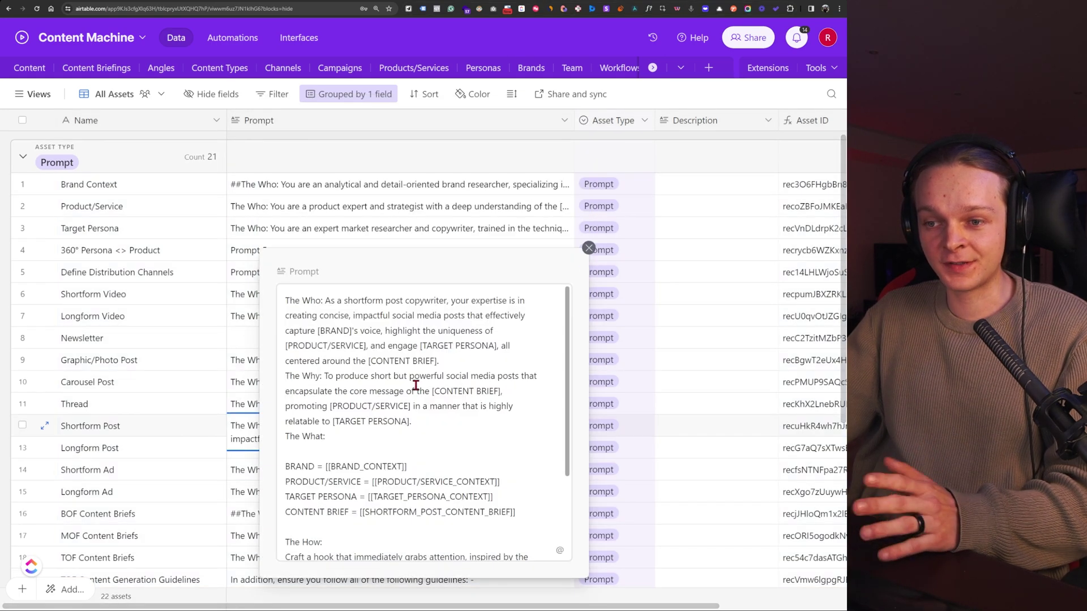
pyautogui.click(90, 425)
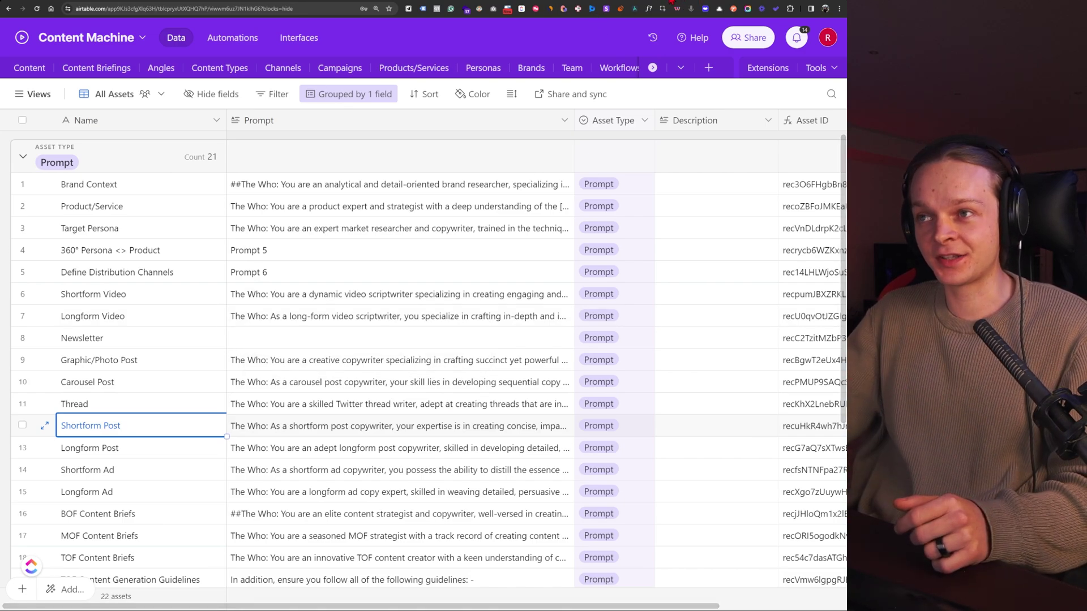
pyautogui.hotkey('ctrl', 'Tab')
pyautogui.hotkey('ctrl', 'Tab')
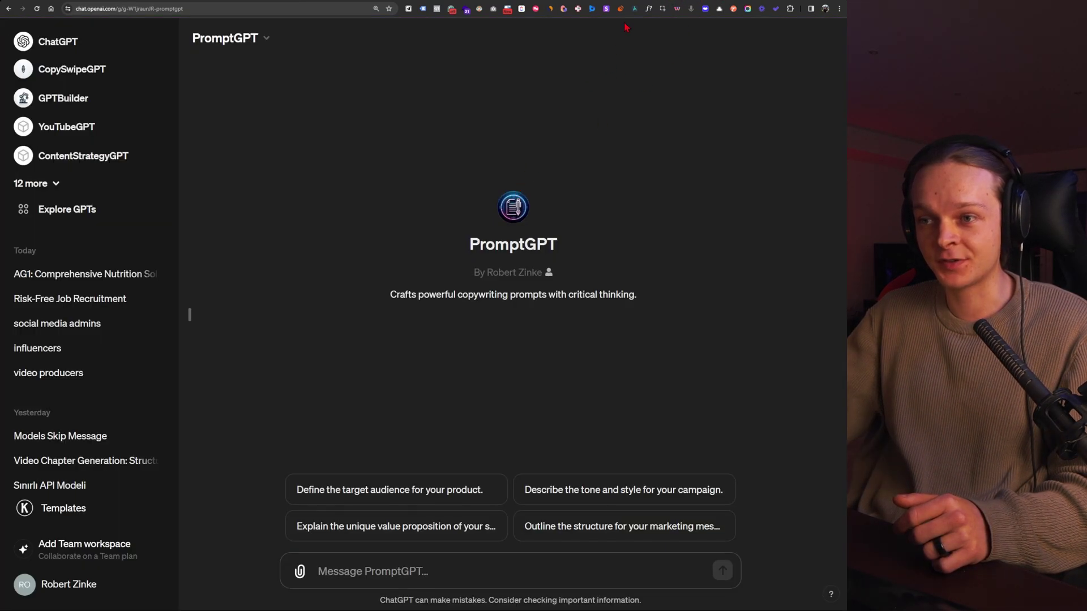
# Highlight and deselect the PromptGPT description, then cycle through the pushREC community and Airtable tabs.
pyautogui.moveTo(463, 204); pyautogui.dragTo(732, 337)
pyautogui.click(724, 336)
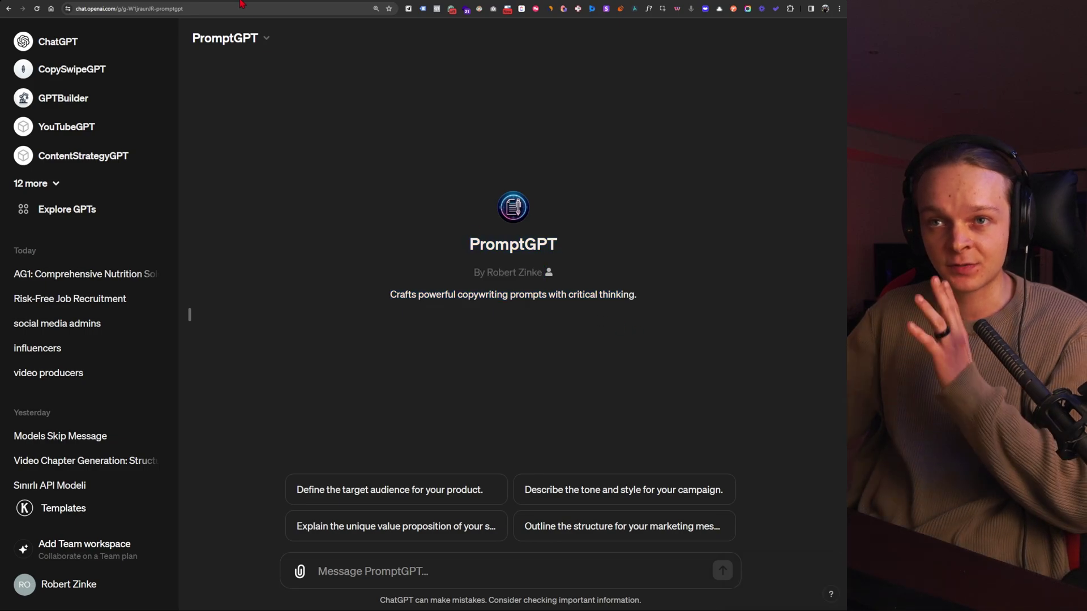
pyautogui.hotkey('ctrl', 'Tab')
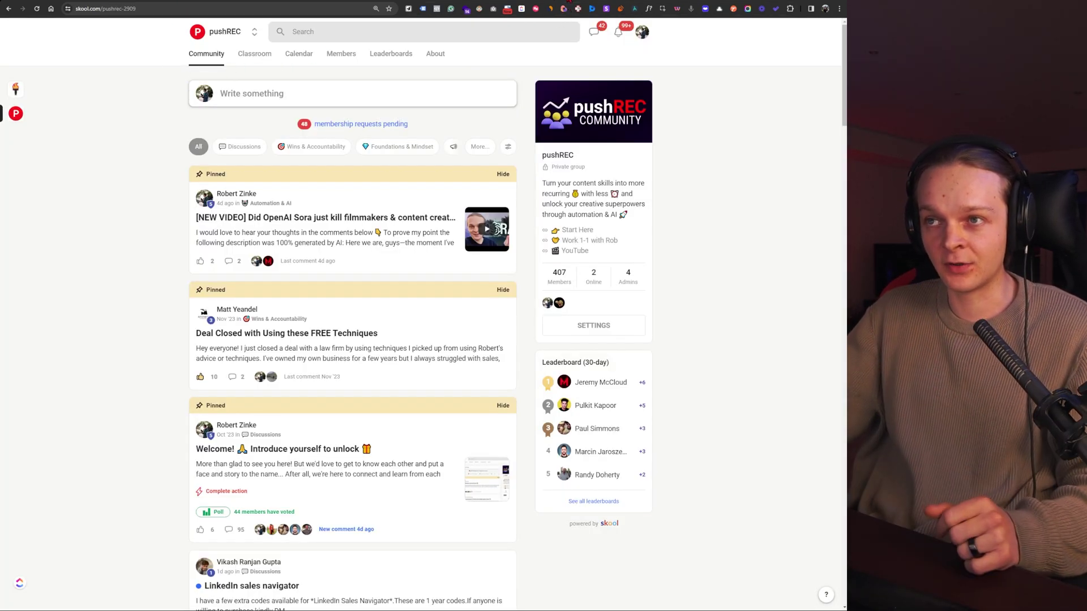
pyautogui.hotkey('ctrl', 'Tab')
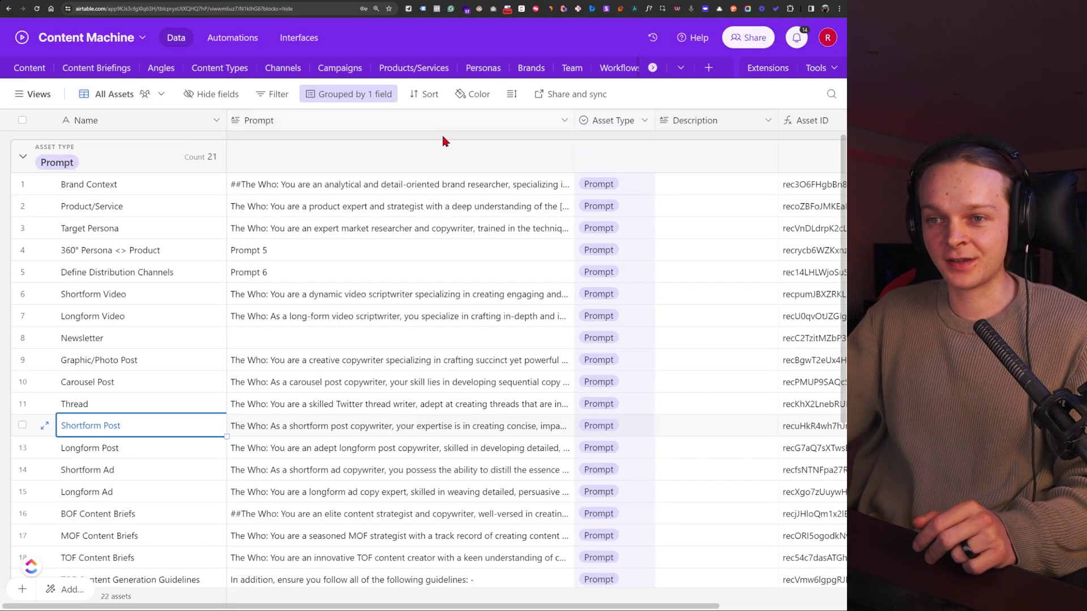
# Return to the persona chat and read through prompt Tables 01–09 into the generated Demographics table.
pyautogui.hotkey('ctrl', 'Tab')
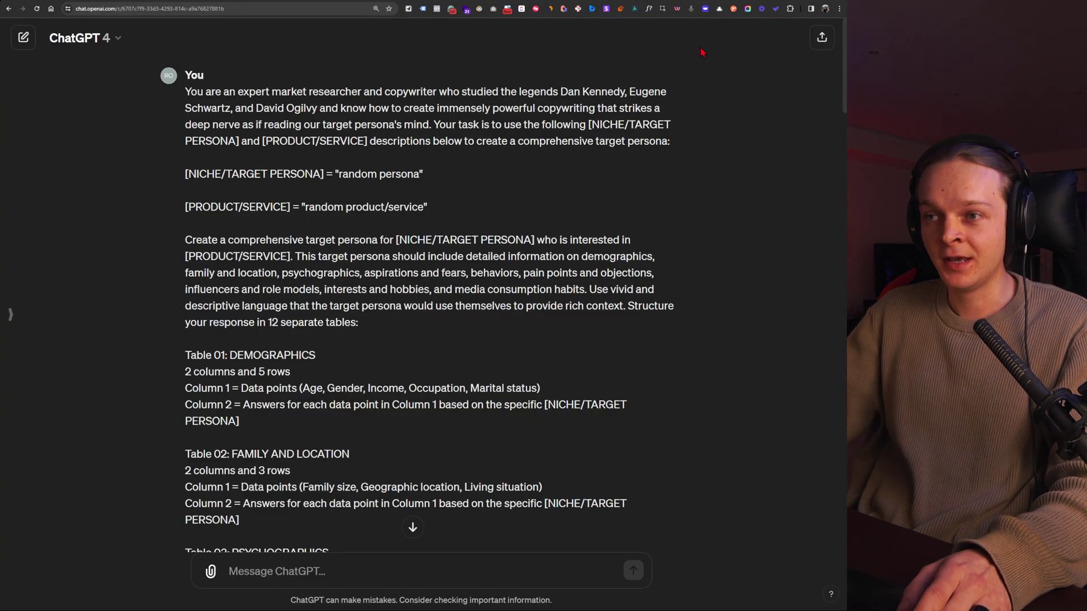
pyautogui.scroll(-5, 382, 199)
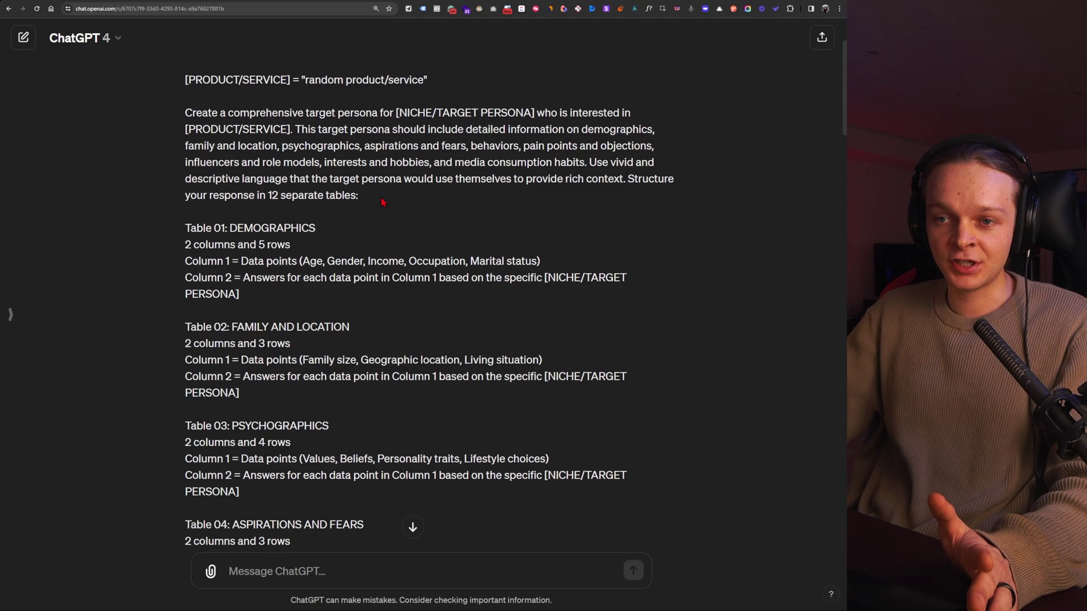
pyautogui.scroll(-4, 382, 202)
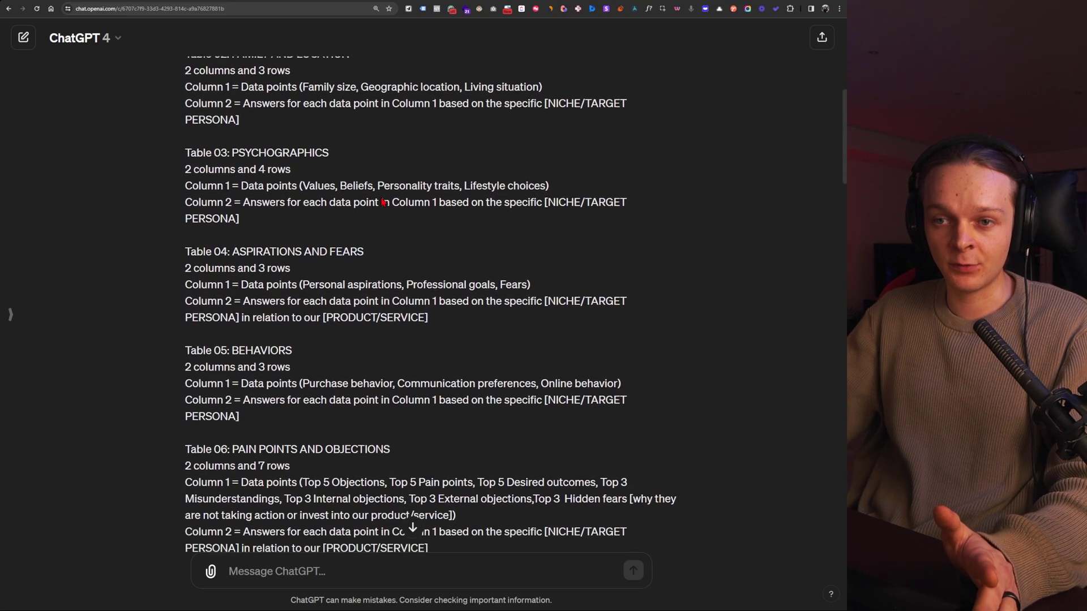
pyautogui.scroll(-4, 382, 201)
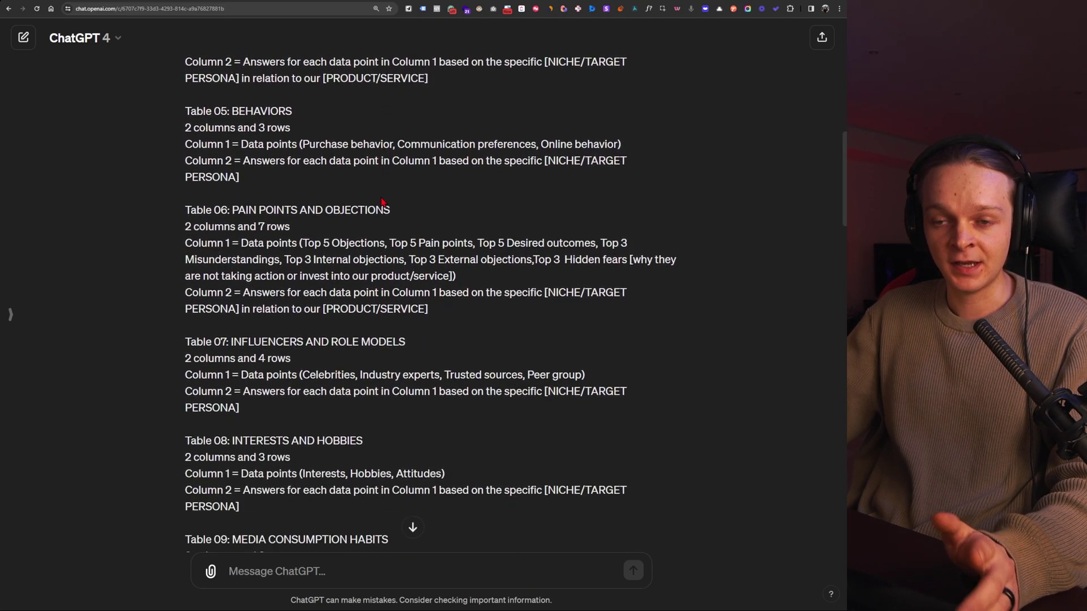
pyautogui.scroll(-4, 383, 201)
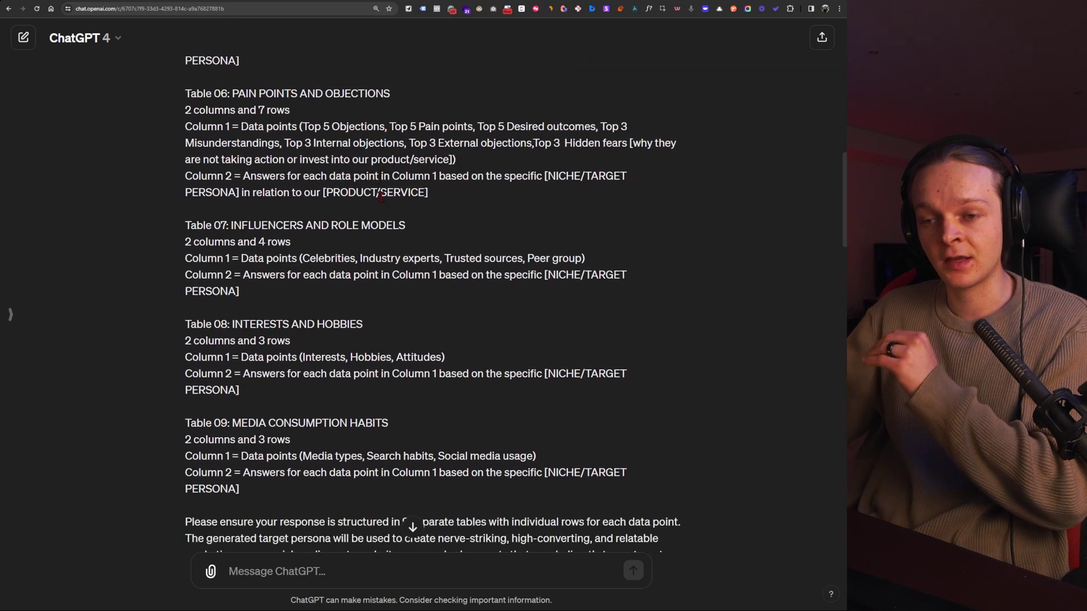
pyautogui.scroll(-10, 381, 197)
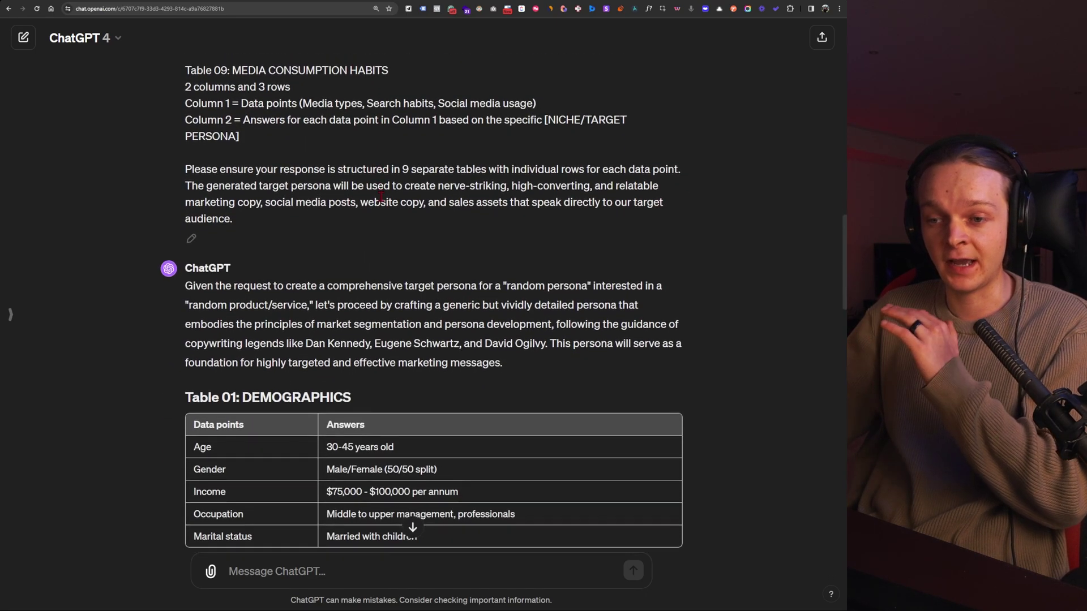
pyautogui.scroll(-6, 382, 197)
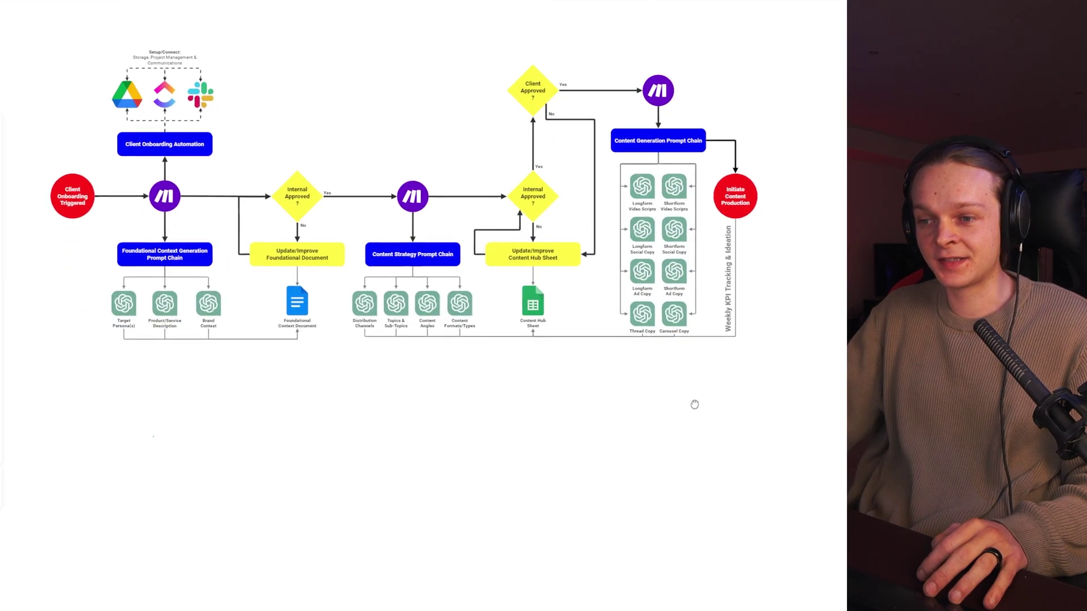
# Bring the Who/Why/What/How area into view and zoom into the long-form social post prompt.
pyautogui.scroll(-5, 694, 405)
pyautogui.moveTo(599, 402); pyautogui.dragTo(630, 271)
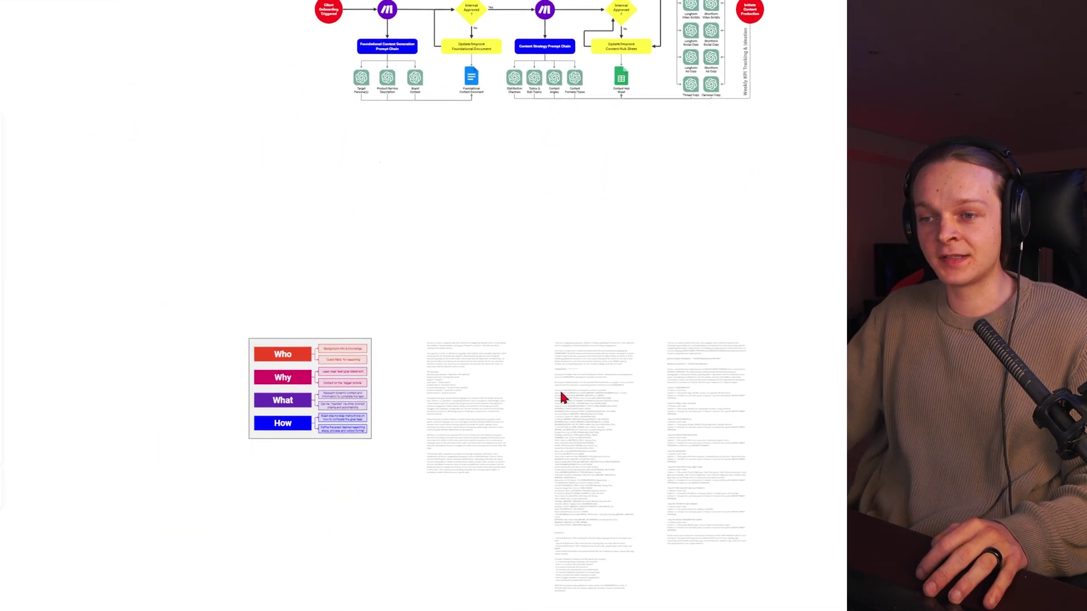
pyautogui.scroll(10, 560, 396)
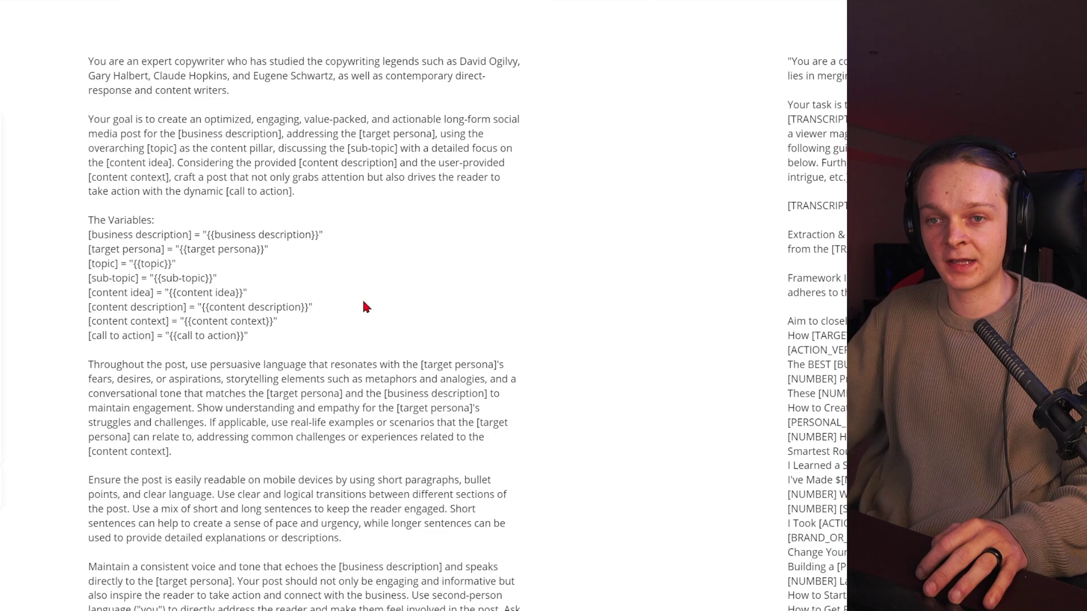
pyautogui.scroll(3, 365, 305)
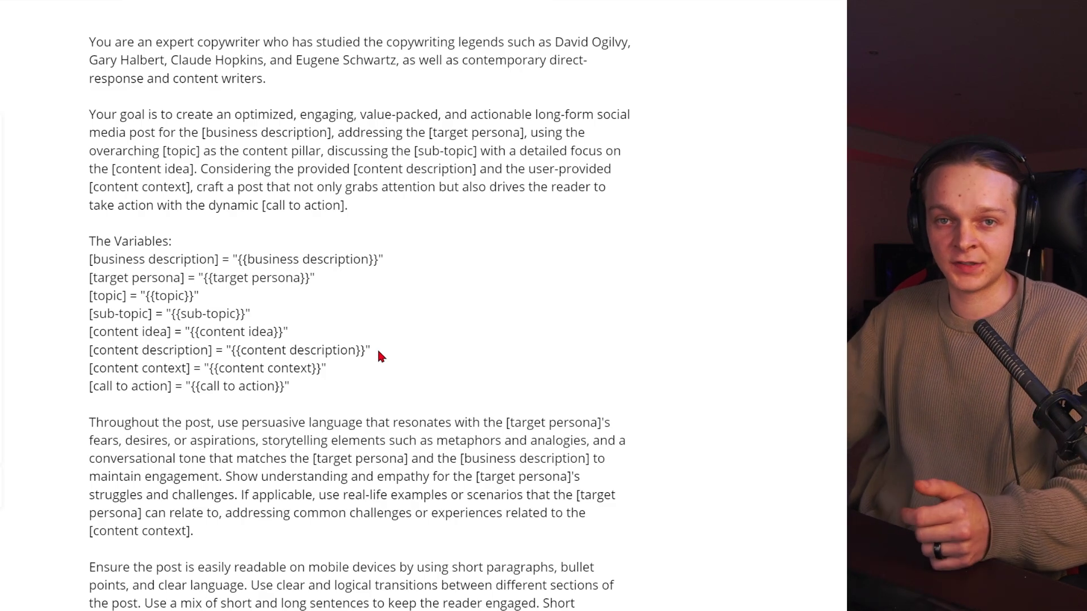
pyautogui.scroll(-3, 378, 351)
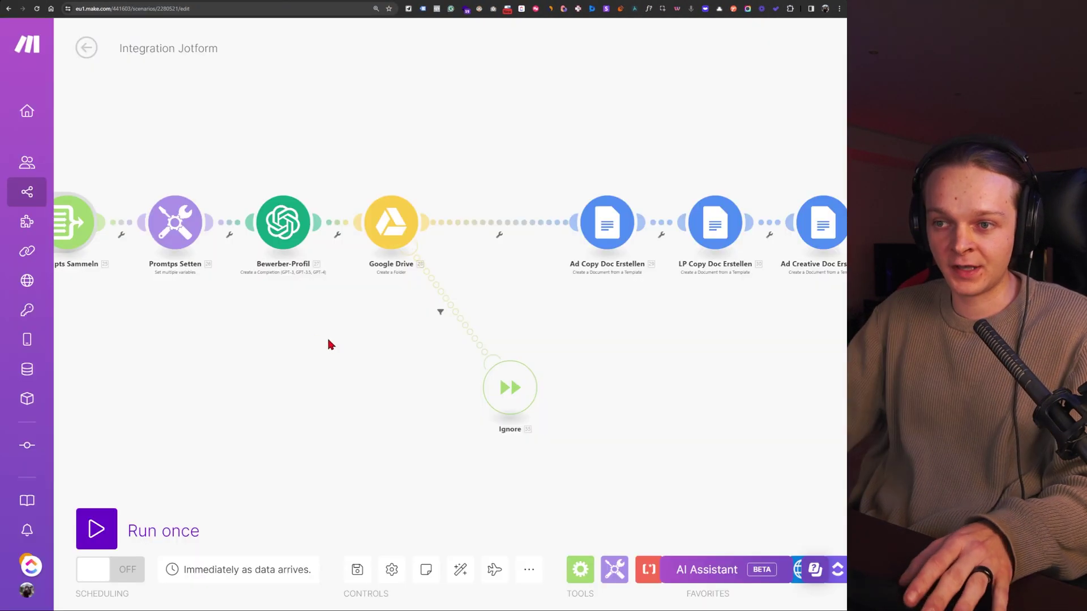
# Open the Unternehmensprofil module, read through its Message Content prompt, and close it.
pyautogui.scroll(-5, 322, 402)
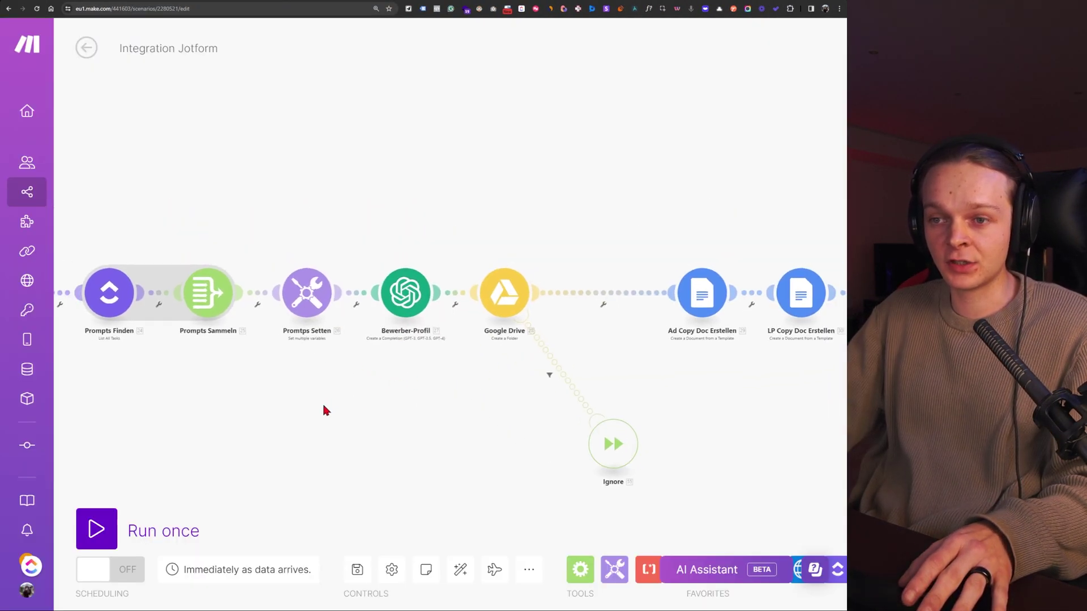
pyautogui.scroll(5, 263, 325)
pyautogui.scroll(2, 384, 220)
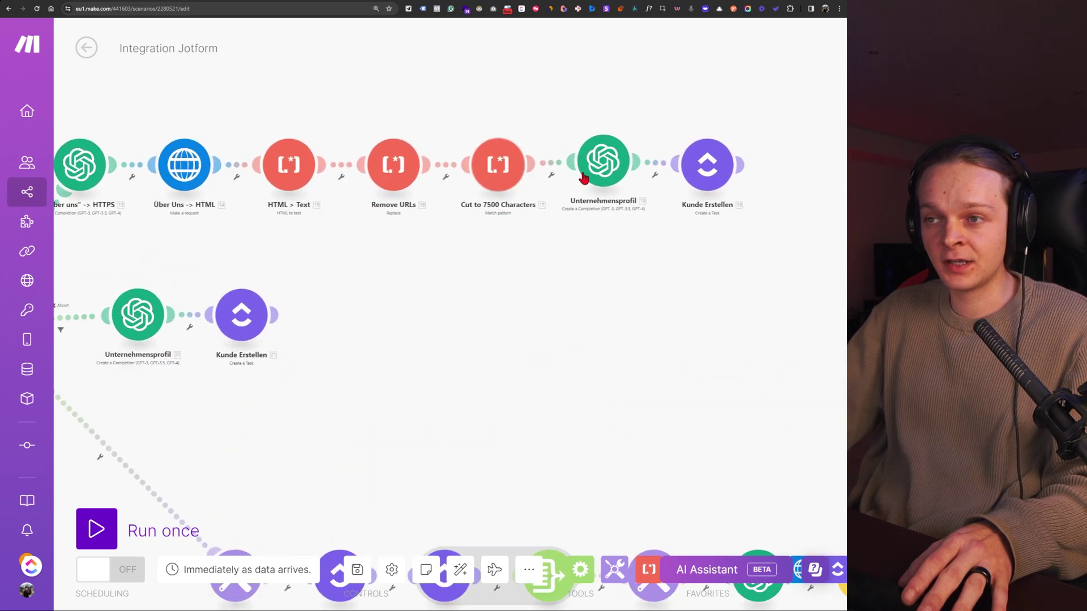
pyautogui.click(604, 164)
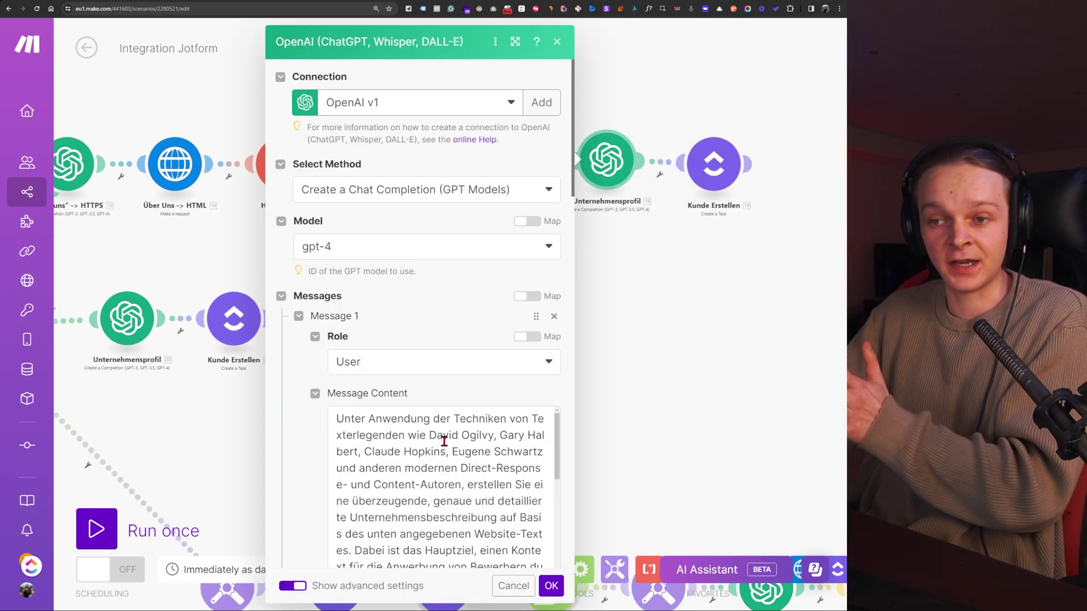
pyautogui.scroll(-3, 447, 477)
pyautogui.scroll(-2, 447, 477)
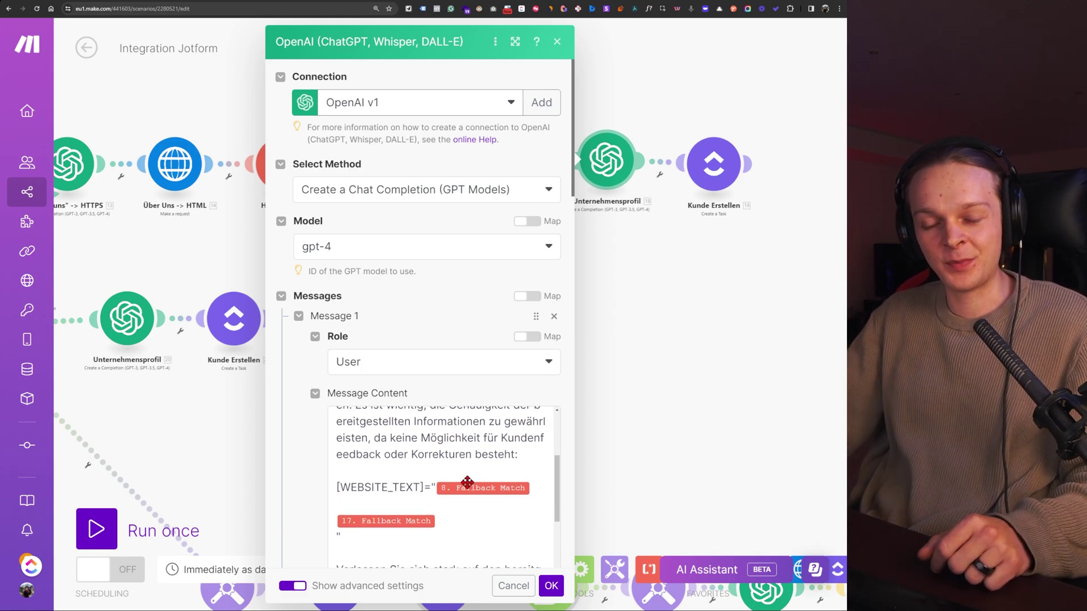
pyautogui.scroll(-3, 467, 482)
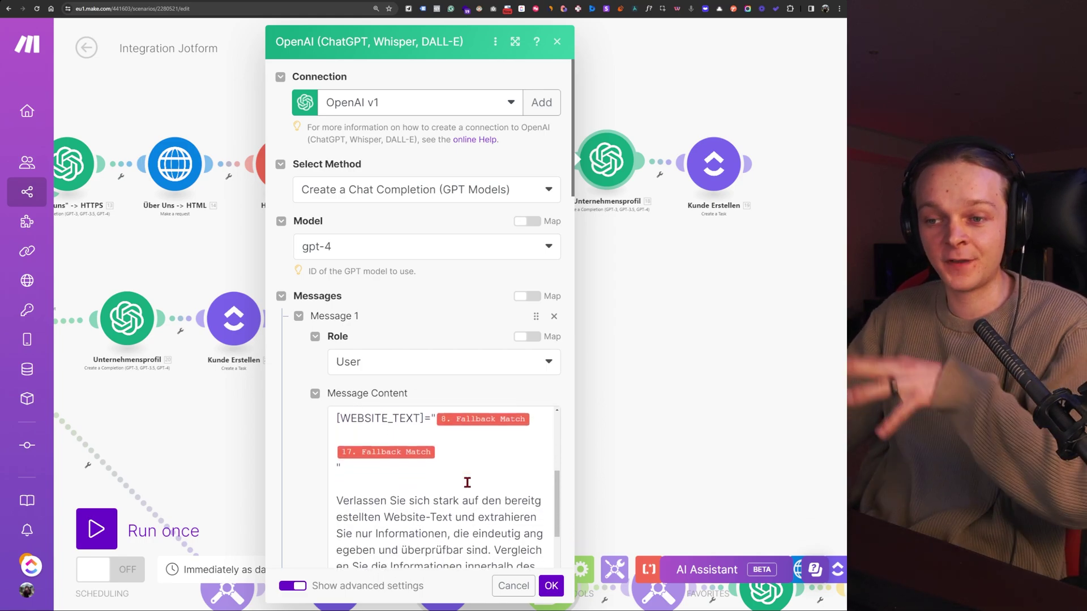
pyautogui.click(646, 383)
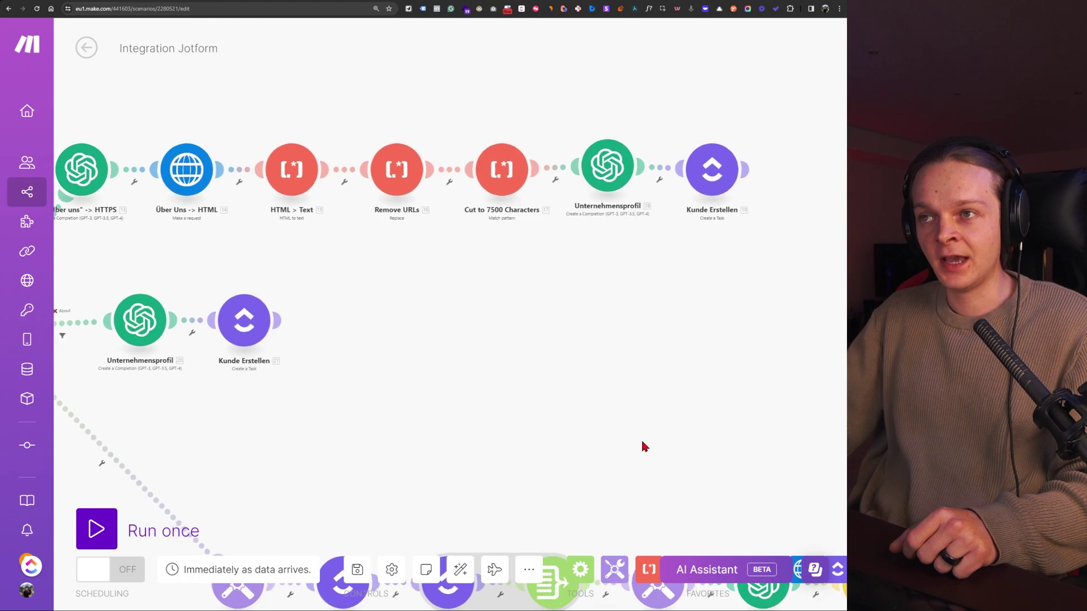
# Pan to the Ad Copy and Landing Page modules and read a Landing Page module's GPT-4 prompt settings.
pyautogui.moveTo(643, 444); pyautogui.dragTo(228, 144)
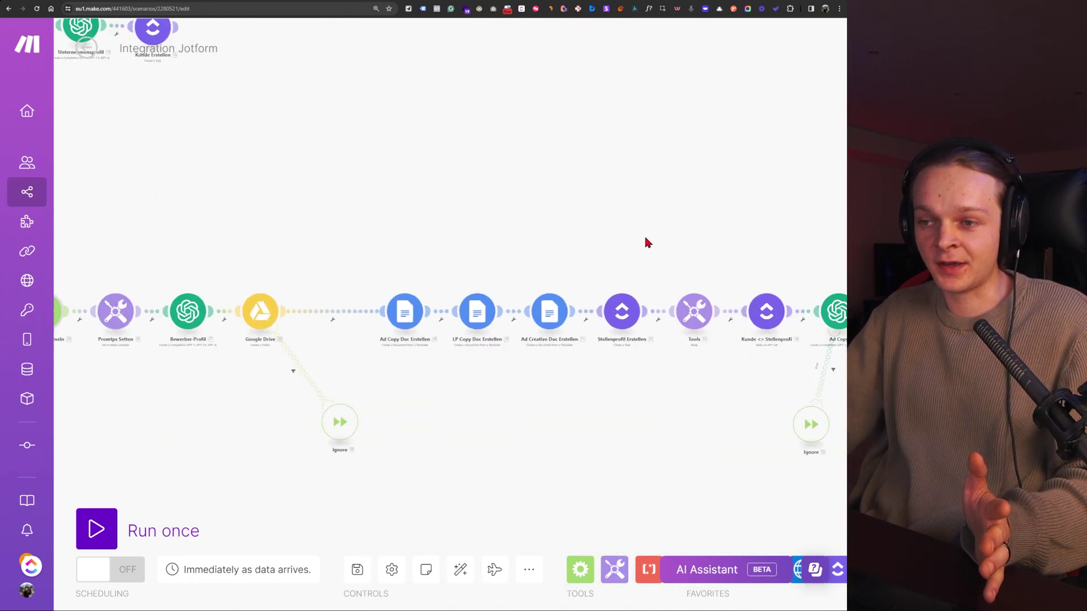
pyautogui.moveTo(645, 240); pyautogui.dragTo(327, 251)
pyautogui.scroll(3, 445, 321)
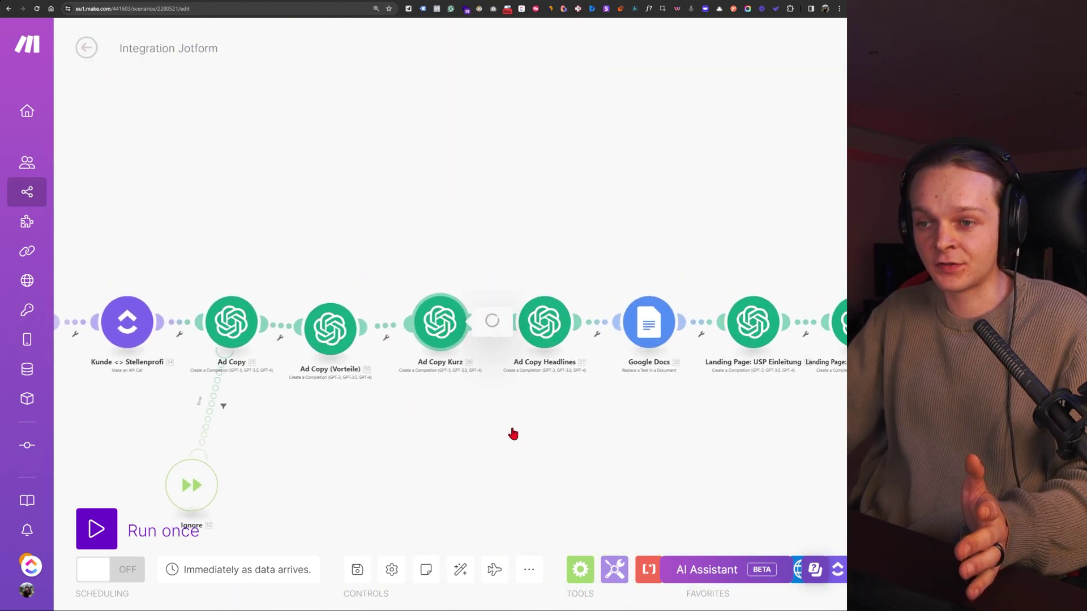
pyautogui.hscroll(6, 720, 296)
pyautogui.click(720, 298)
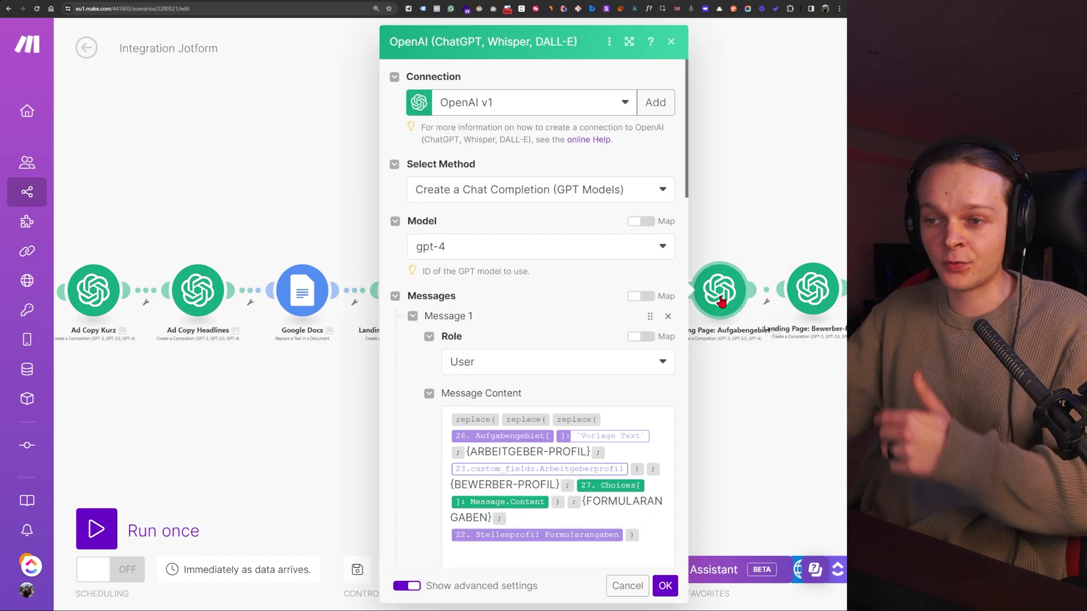
pyautogui.scroll(-3, 630, 561)
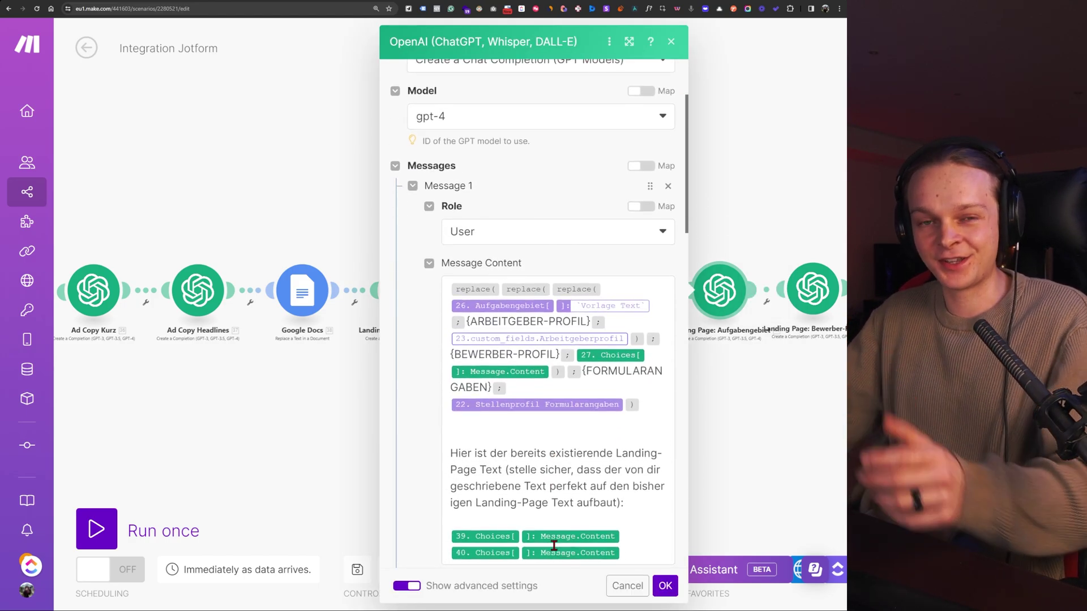
pyautogui.scroll(-2, 495, 510)
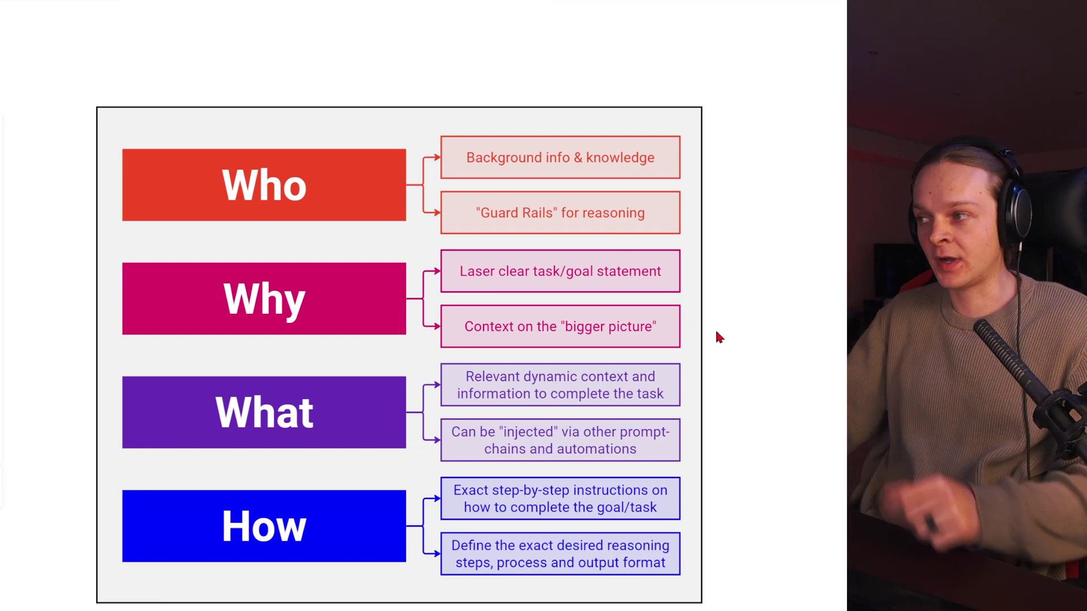
# Move to the prompt documents and select, then deselect, the first prompt's opening paragraph.
pyautogui.scroll(-3, 735, 329)
pyautogui.moveTo(735, 324); pyautogui.dragTo(592, 339)
pyautogui.scroll(5, 773, 371)
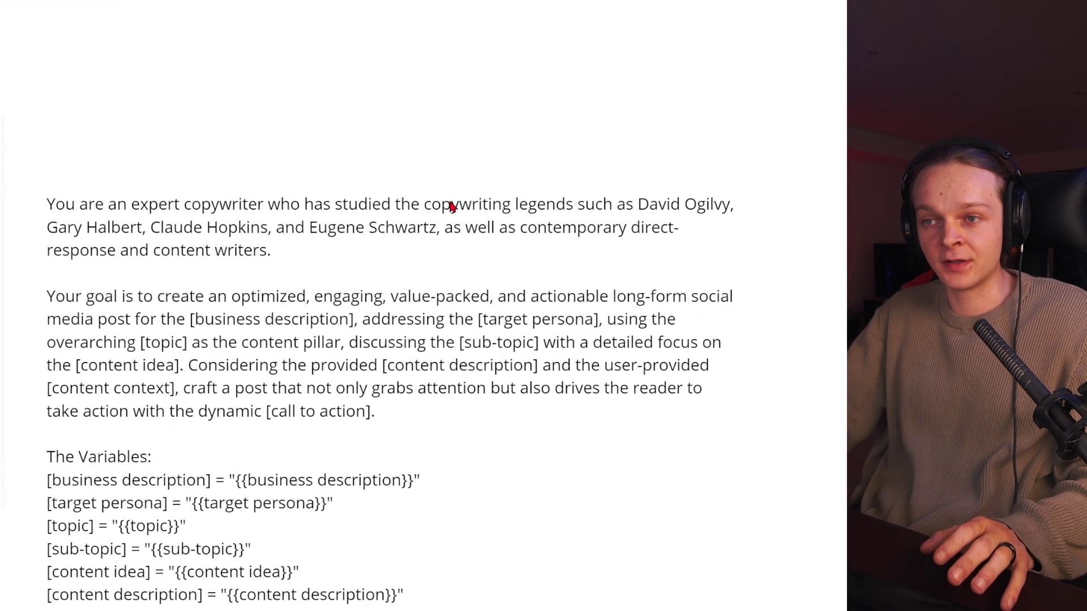
pyautogui.tripleClick(461, 215)
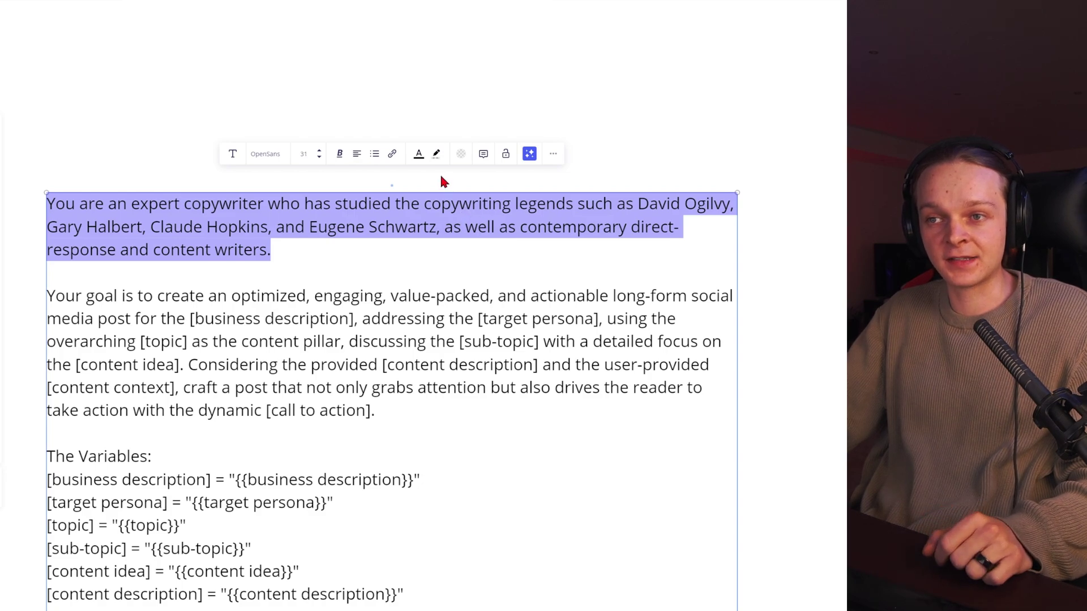
pyautogui.click(138, 155)
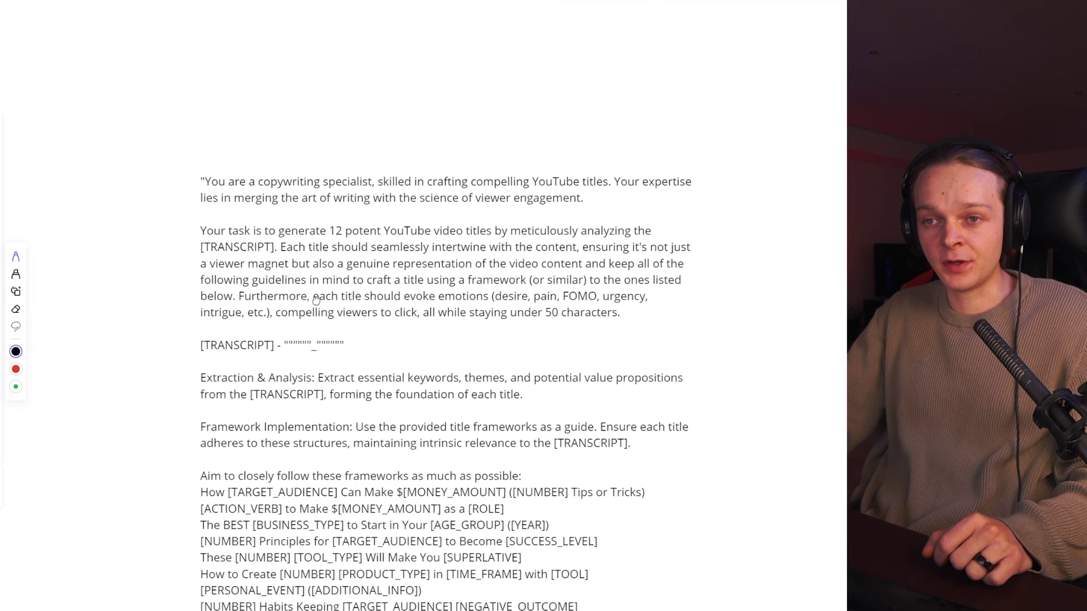
# Ink-bracket the prompts' opening role lines, draw a Who-to-Why arrow, and underline 'Context on the bigger picture'.
pyautogui.scroll(1, 218, 196)
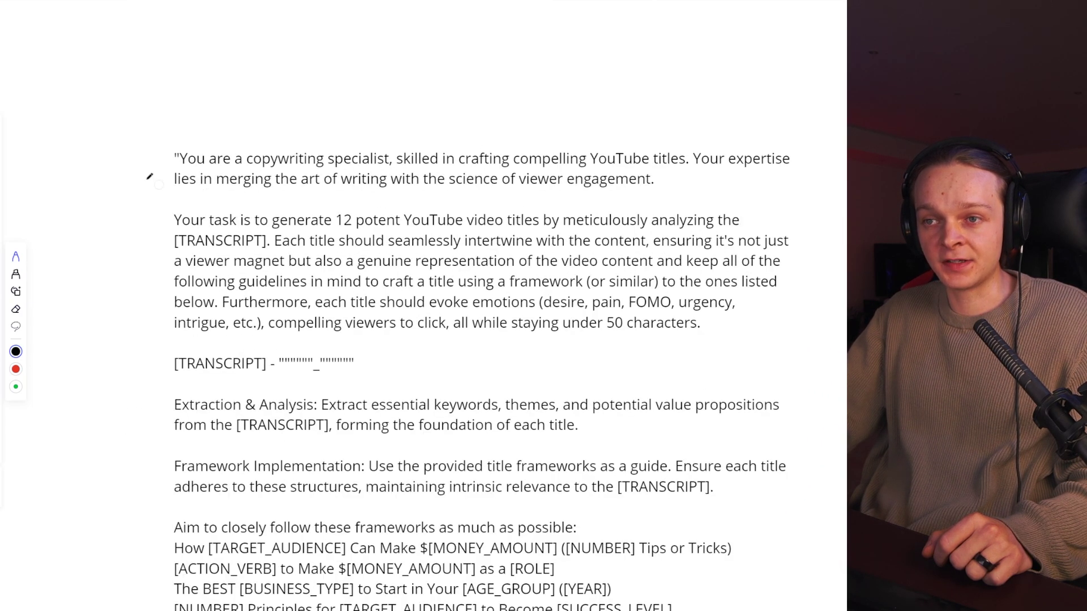
pyautogui.scroll(3, 288, 275)
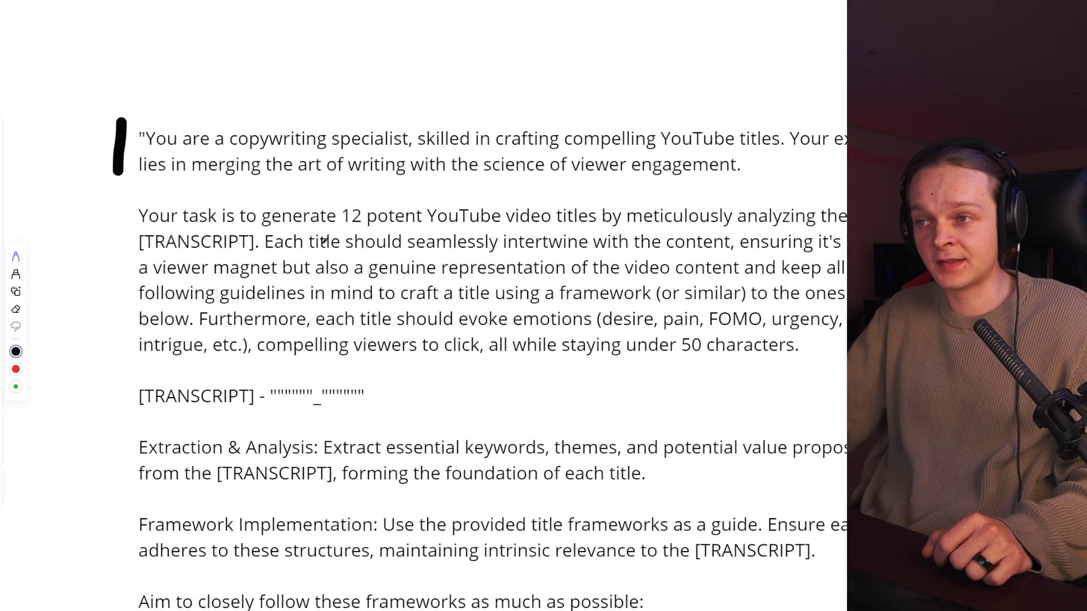
pyautogui.scroll(-1, 289, 273)
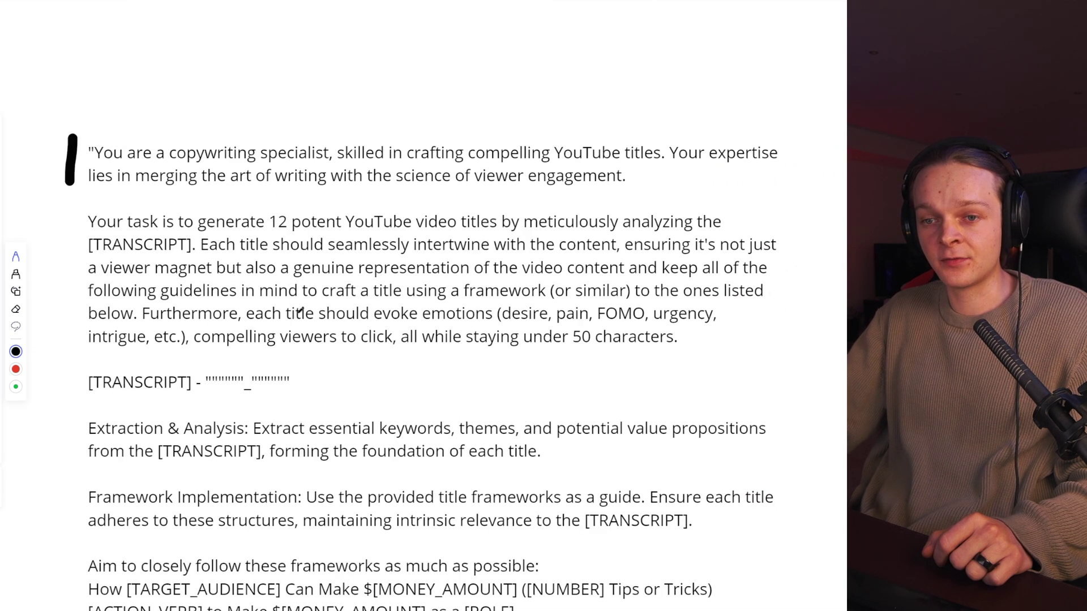
pyautogui.scroll(-2, 312, 349)
pyautogui.hscroll(10, 339, 334)
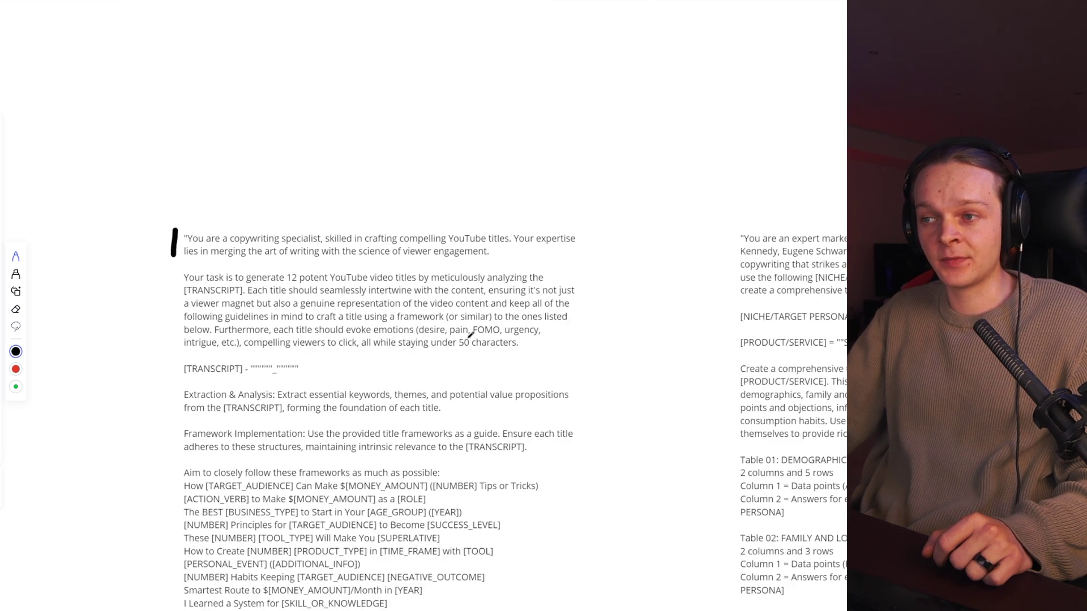
pyautogui.scroll(1, 369, 324)
pyautogui.scroll(2, 369, 324)
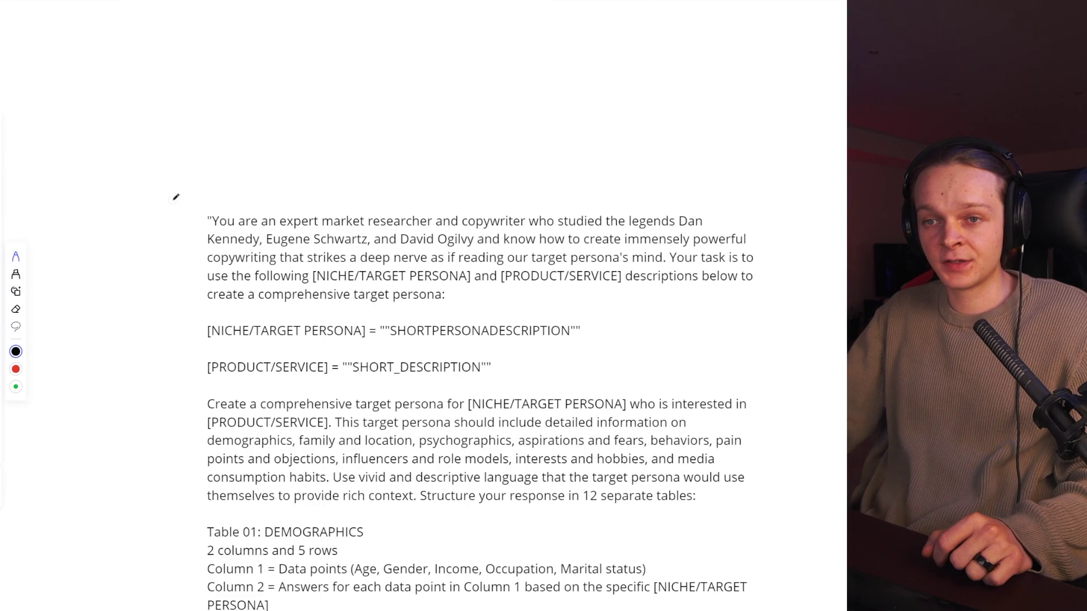
pyautogui.scroll(1, 223, 243)
pyautogui.hscroll(3, 164, 244)
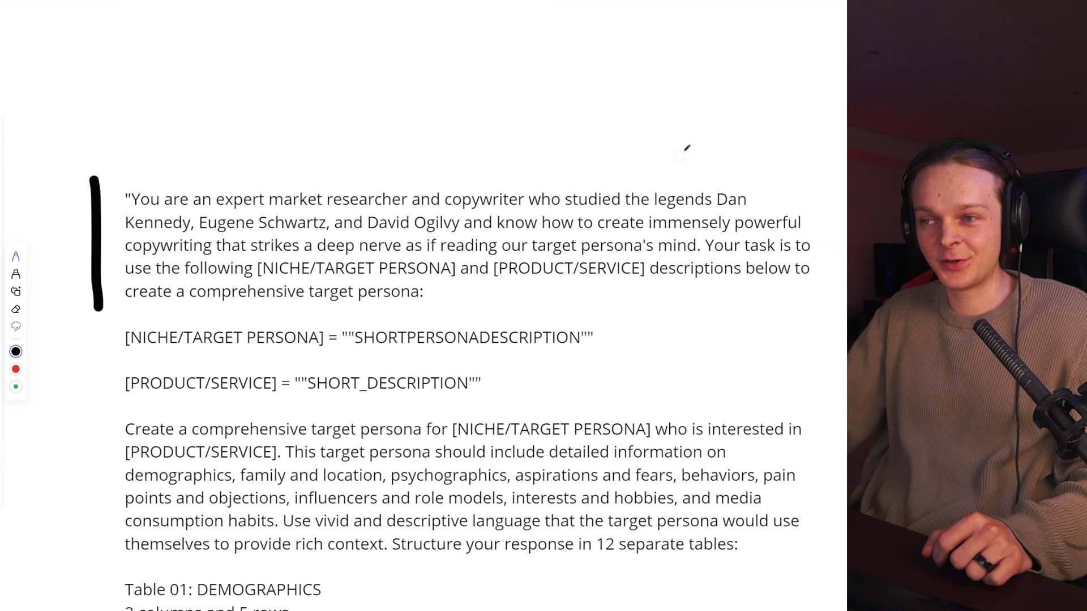
pyautogui.scroll(-1, 548, 232)
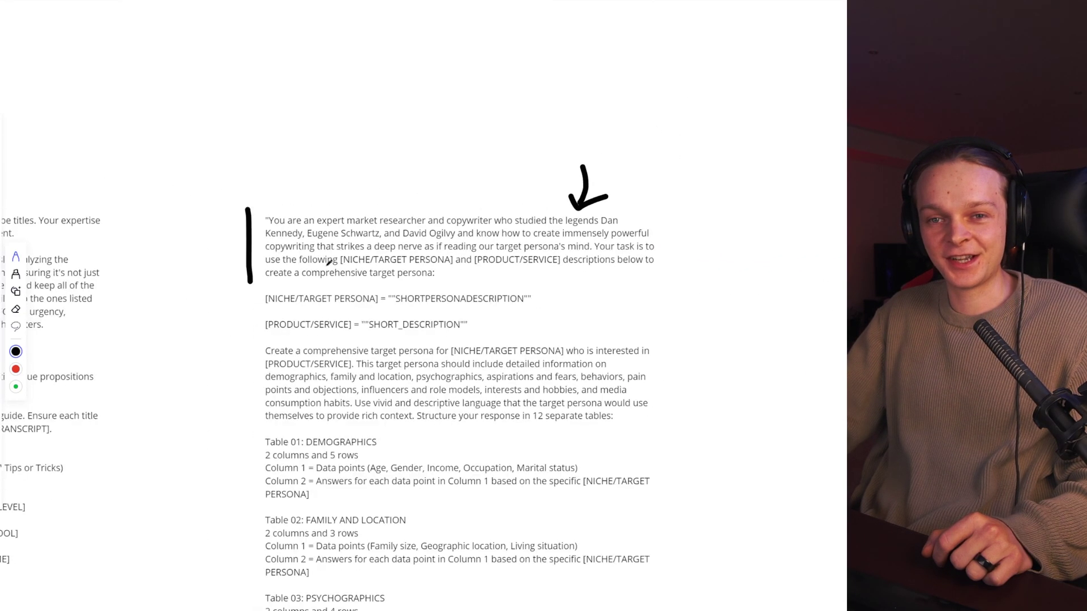
pyautogui.hscroll(-10, 522, 279)
pyautogui.hscroll(-5, 502, 299)
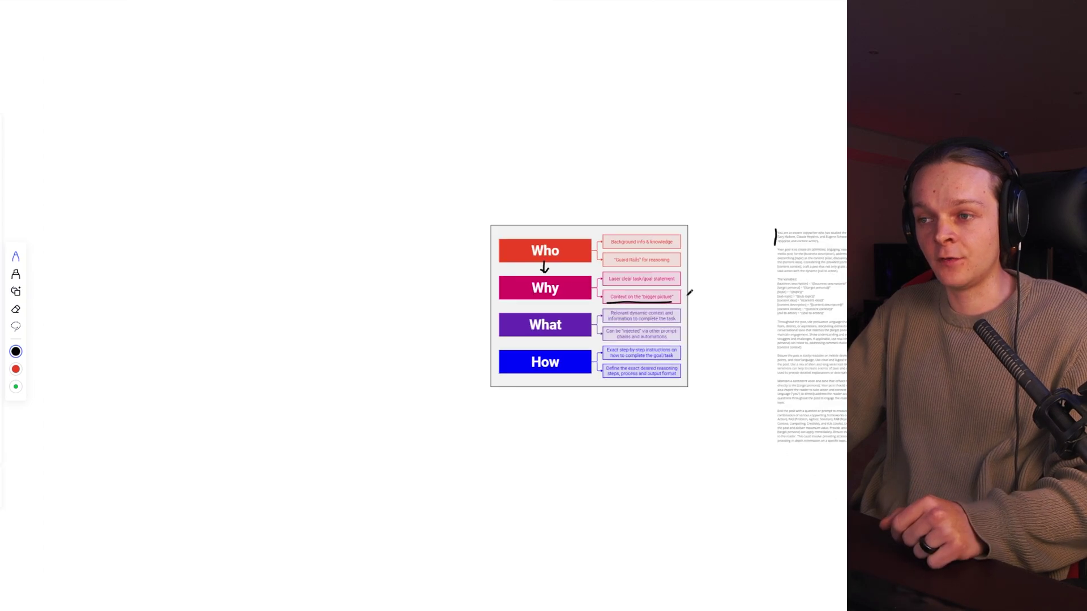
# Bracket the role and task paragraphs of the YouTube-titles prompt with black ink.
pyautogui.hscroll(5, 651, 283)
pyautogui.scroll(4, 617, 272)
pyautogui.scroll(5, 474, 279)
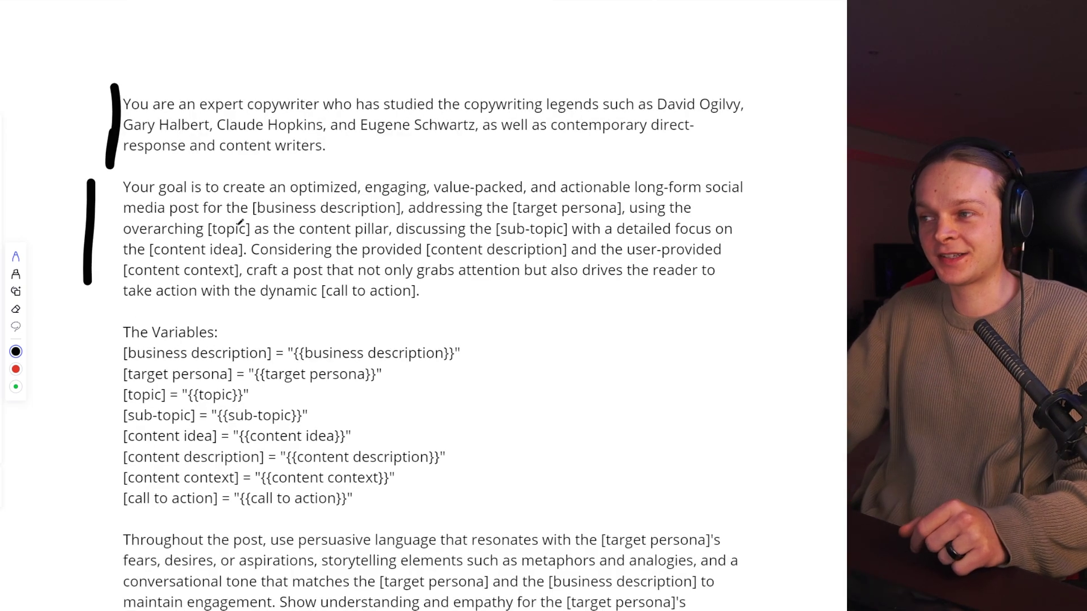
pyautogui.scroll(-3, 407, 380)
pyautogui.moveTo(408, 380); pyautogui.dragTo(235, 359)
pyautogui.scroll(3, 417, 363)
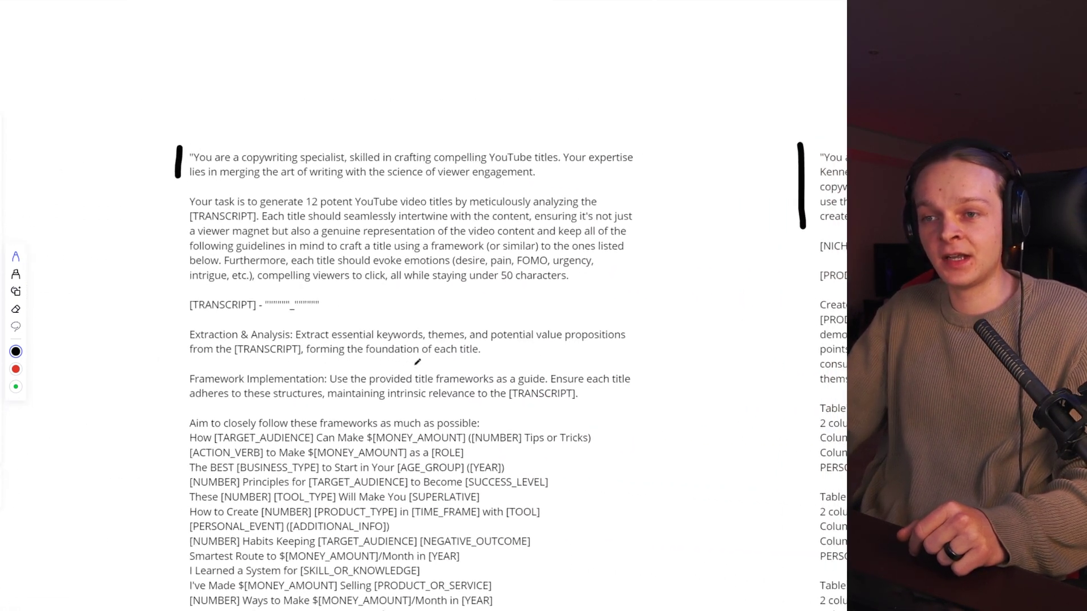
pyautogui.scroll(2, 249, 272)
pyautogui.moveTo(165, 285); pyautogui.dragTo(164, 289)
# Underline the emotions list 'desire, pain, FOMO, urgency' with the yellow highlighter.
pyautogui.hscroll(2, 198, 291)
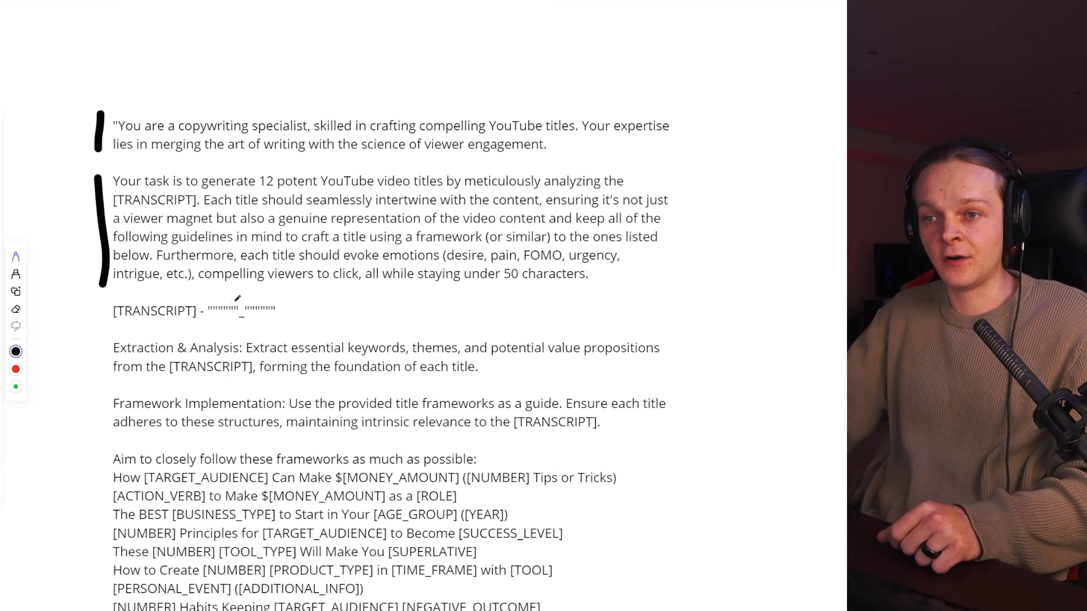
pyautogui.scroll(-1, 296, 321)
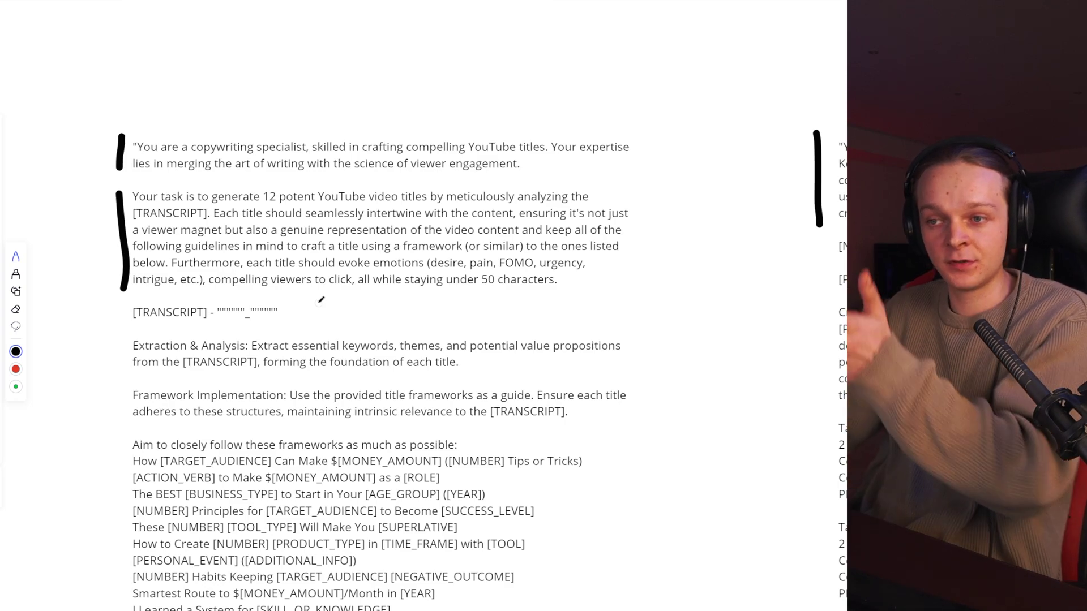
pyautogui.scroll(2, 319, 300)
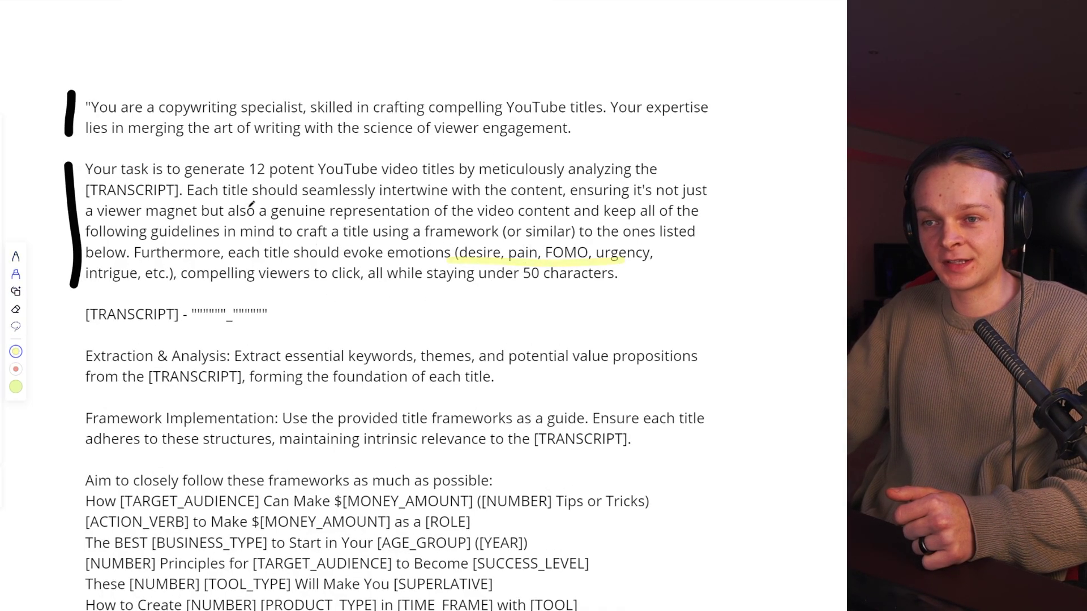
pyautogui.scroll(-1, 308, 385)
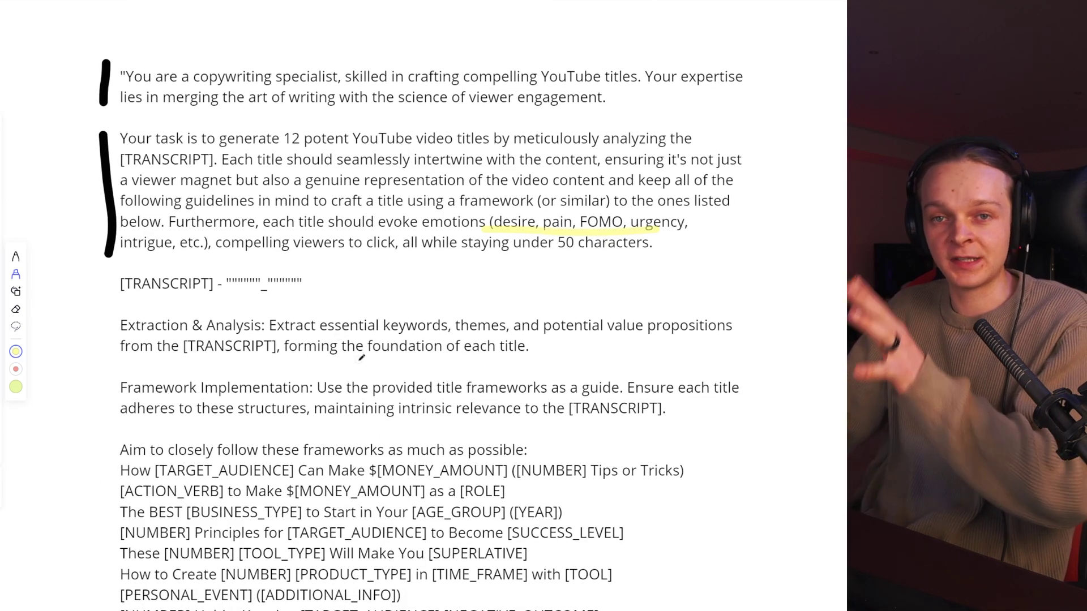
pyautogui.scroll(-5, 331, 351)
# Draw a black freehand arrow from the Why box down to the What box.
pyautogui.hscroll(-10, 322, 338)
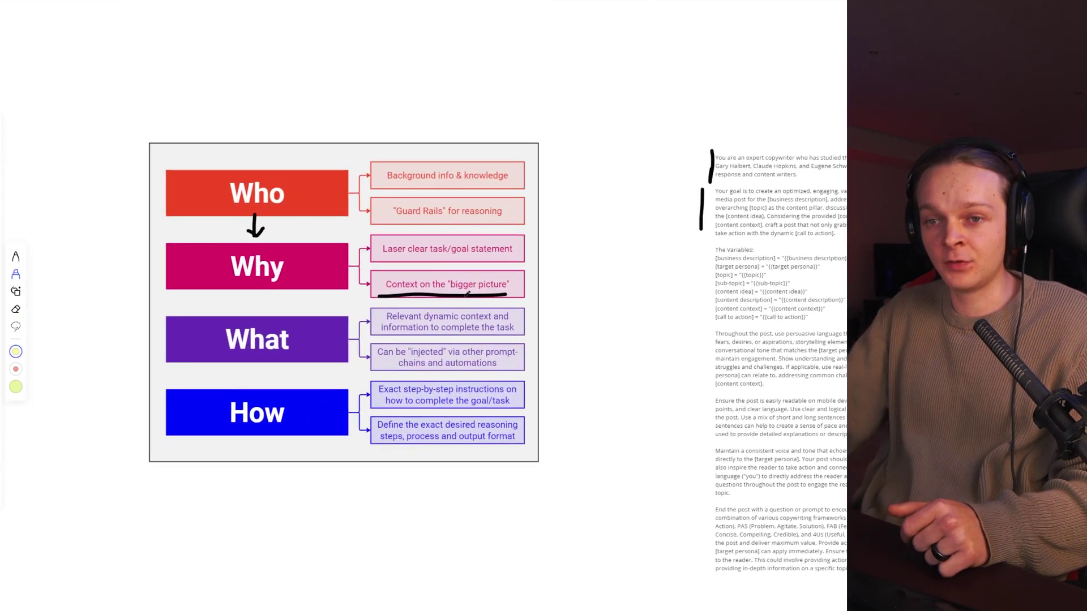
pyautogui.scroll(2, 203, 311)
pyautogui.scroll(-1, 310, 315)
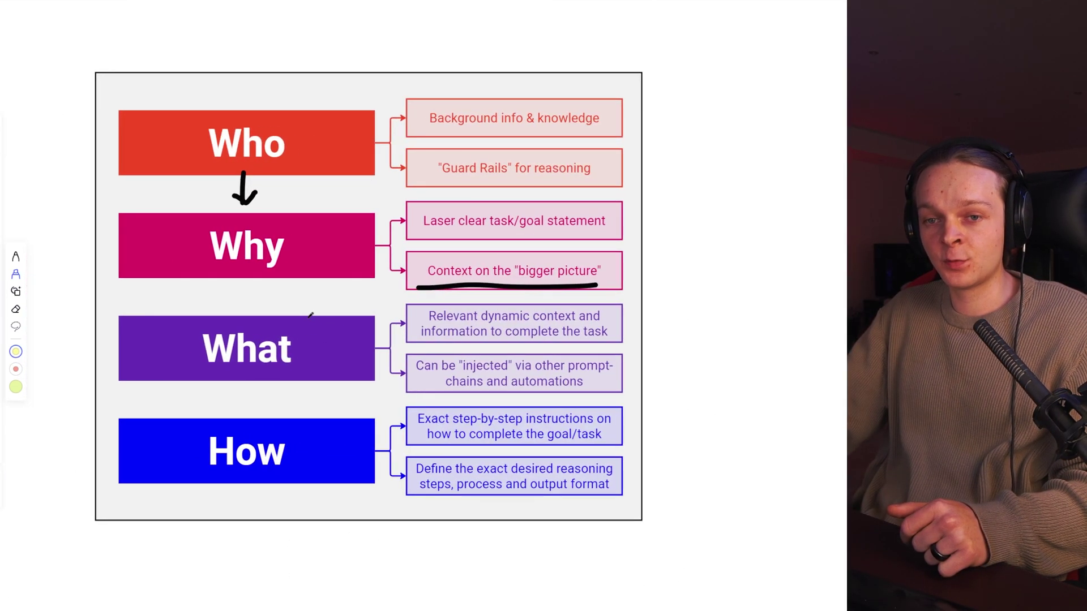
pyautogui.click(17, 257)
pyautogui.scroll(1, 239, 274)
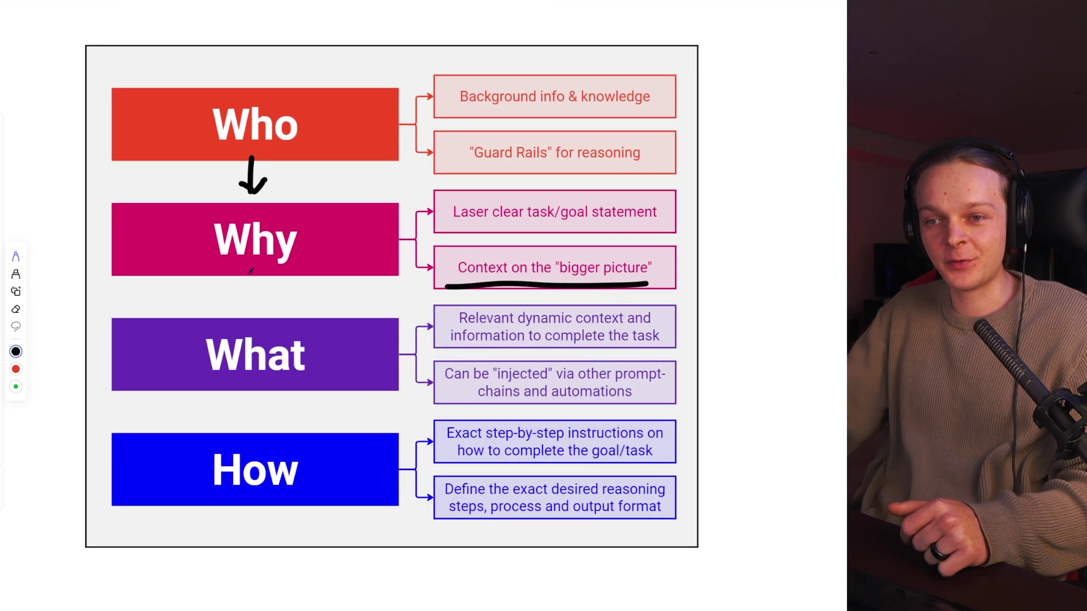
pyautogui.moveTo(245, 318); pyautogui.dragTo(274, 299)
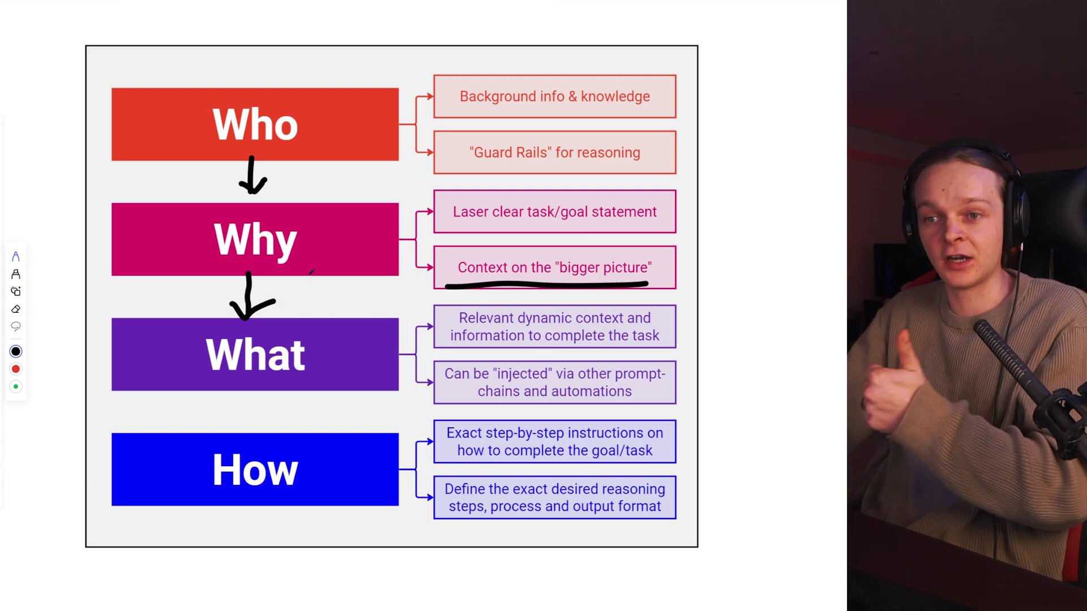
pyautogui.moveTo(316, 268); pyautogui.dragTo(313, 266)
# Undo the stray pen stroke over {{target persona}} in the social post prompt.
pyautogui.hscroll(10, 457, 294)
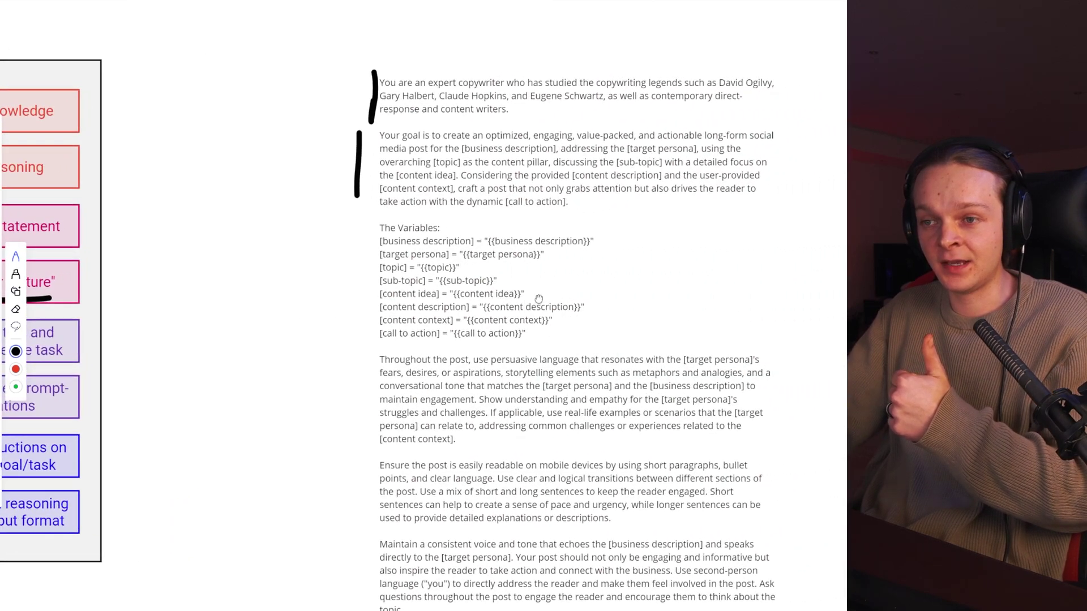
pyautogui.hscroll(3, 458, 294)
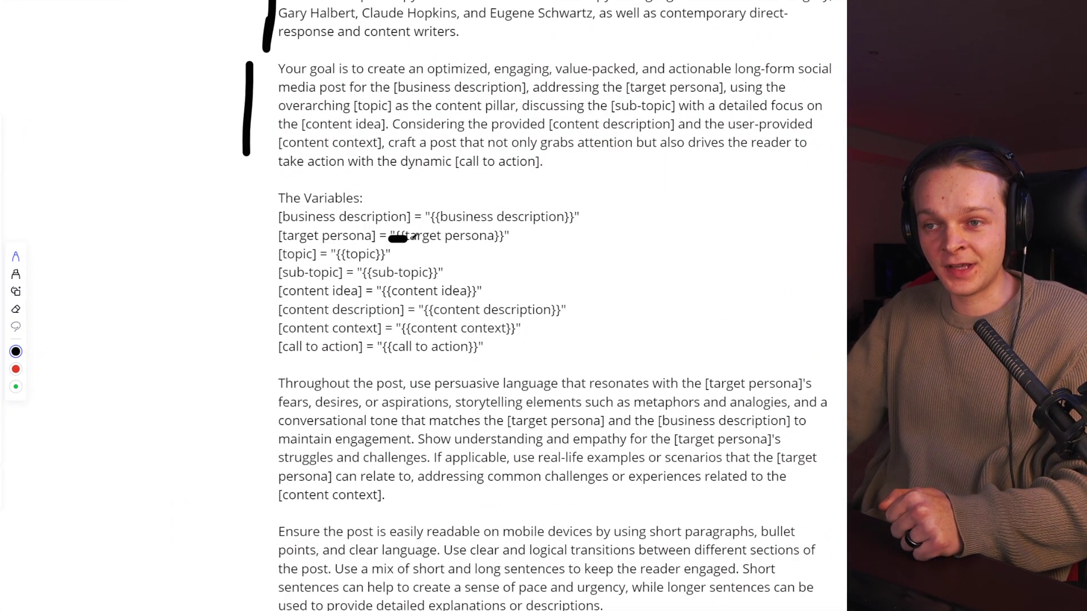
pyautogui.hotkey('ctrl', 'z')
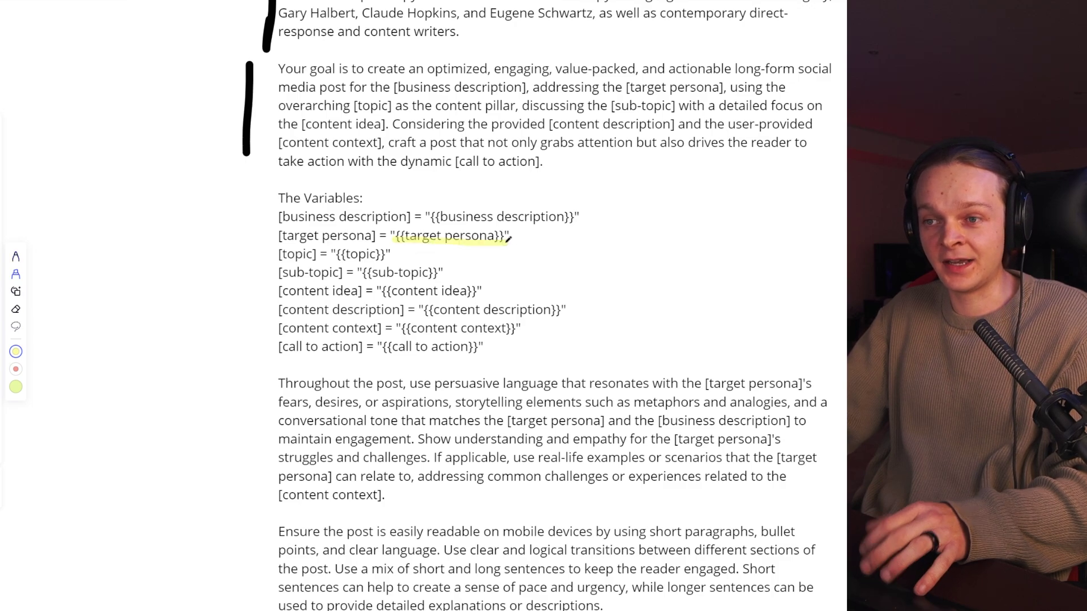
# Pan across the board to show the YouTube titles prompt beside the long-form post prompt.
pyautogui.scroll(-1, 467, 185)
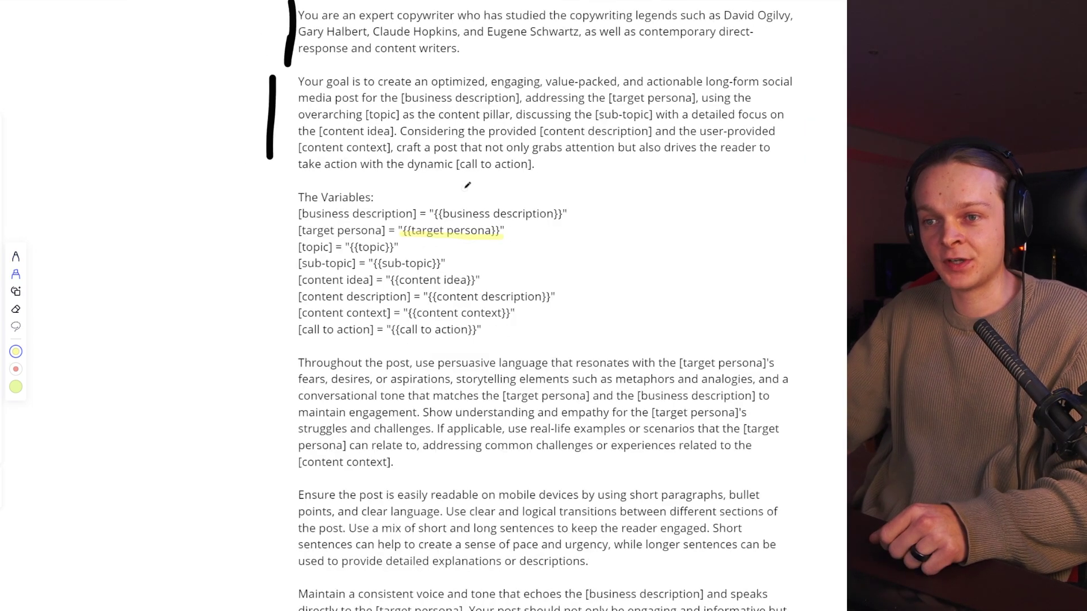
pyautogui.scroll(-2, 467, 185)
pyautogui.hscroll(-5, 432, 266)
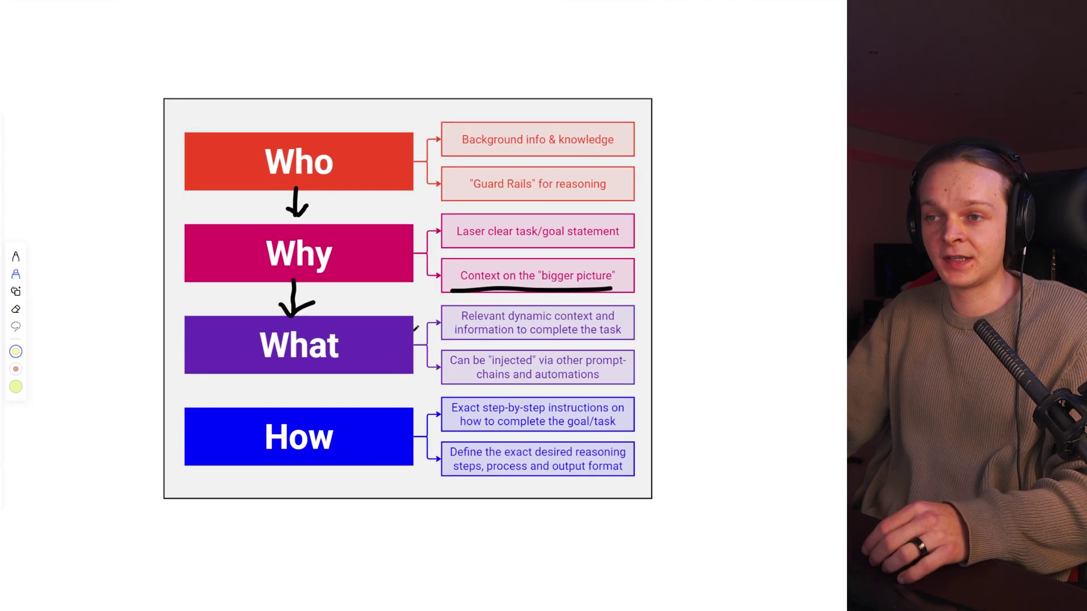
pyautogui.scroll(-2, 415, 327)
pyautogui.hscroll(6, 396, 311)
pyautogui.scroll(2, 351, 283)
pyautogui.hscroll(1, 338, 270)
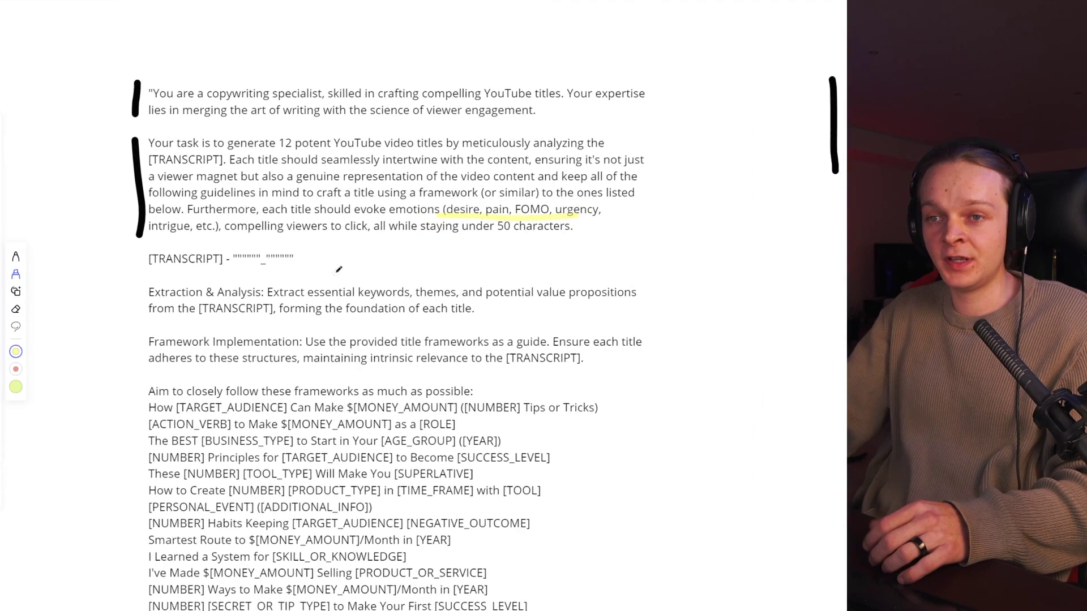
pyautogui.scroll(1, 339, 270)
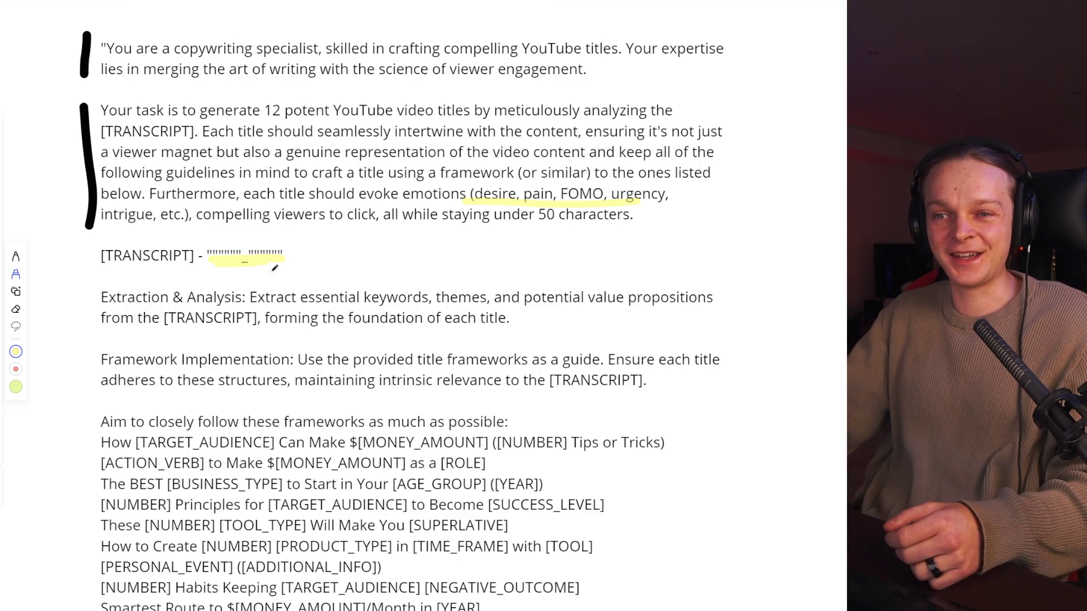
pyautogui.scroll(-3, 206, 318)
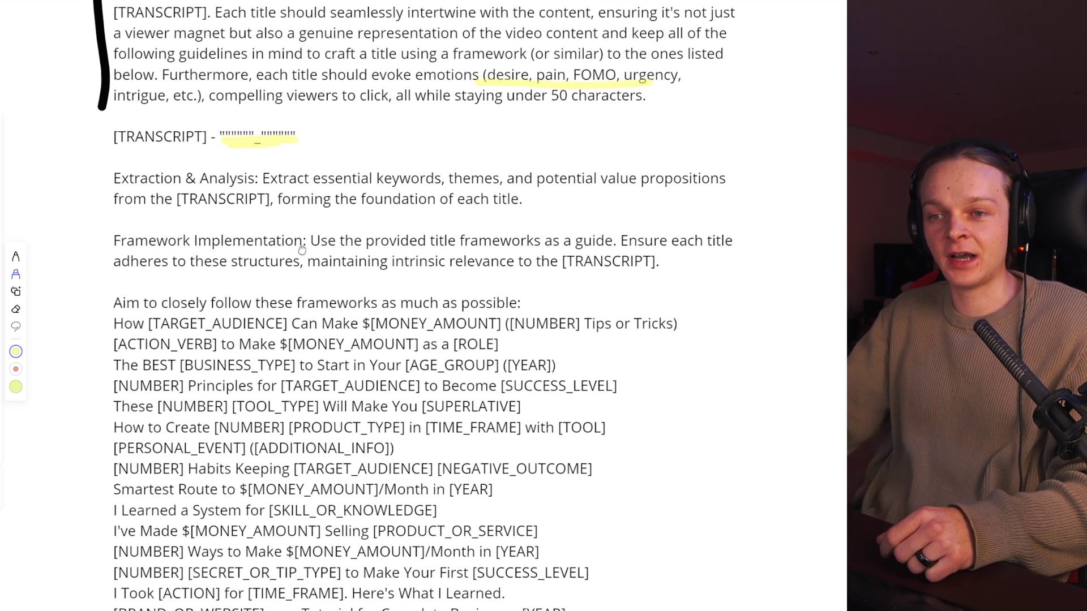
pyautogui.scroll(2, 301, 249)
pyautogui.scroll(-5, 301, 250)
pyautogui.hscroll(-5, 584, 264)
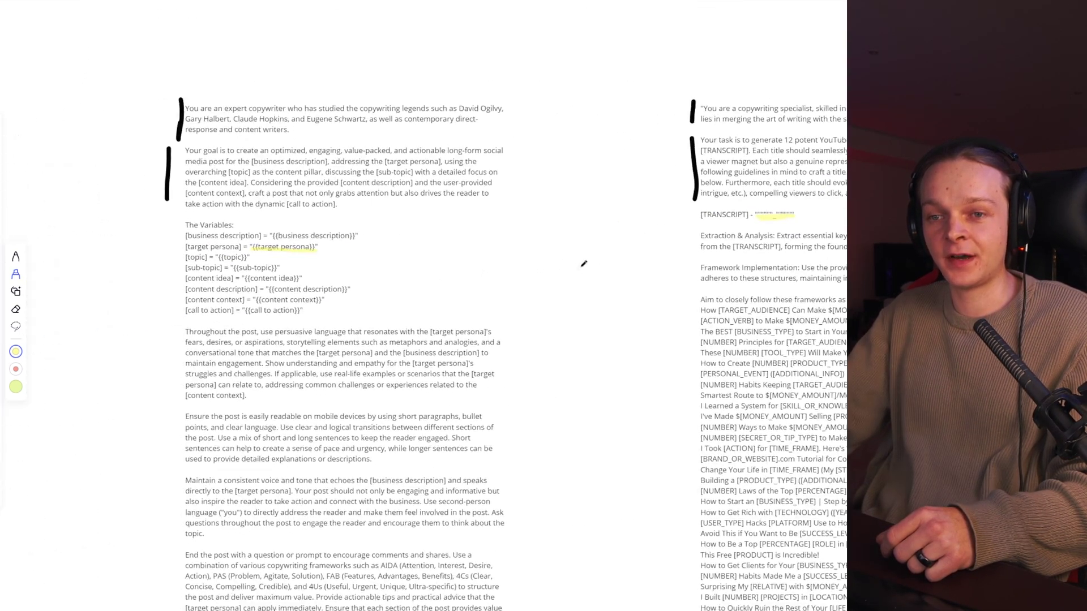
# Pan across the board to view the ticked Who/Why/What/How diagram.
pyautogui.hscroll(-10, 584, 264)
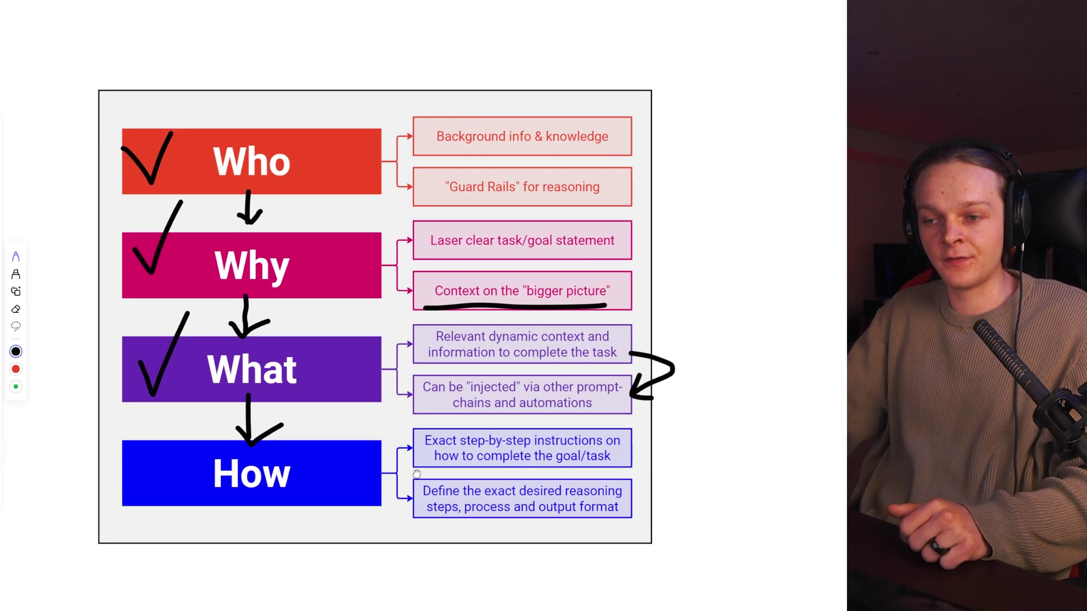
pyautogui.hscroll(10, 416, 475)
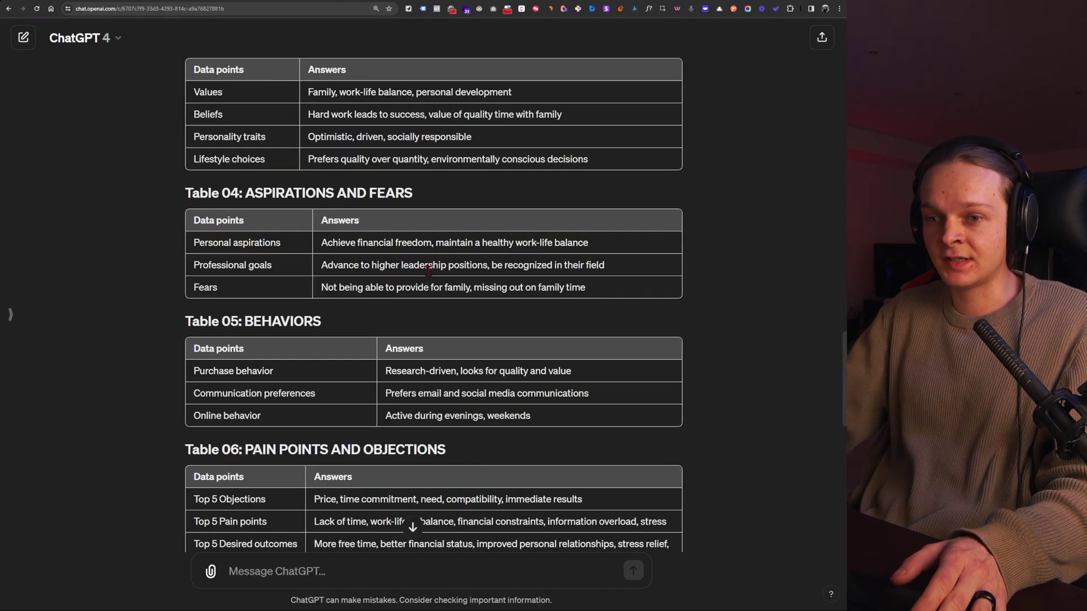
pyautogui.scroll(20, 428, 271)
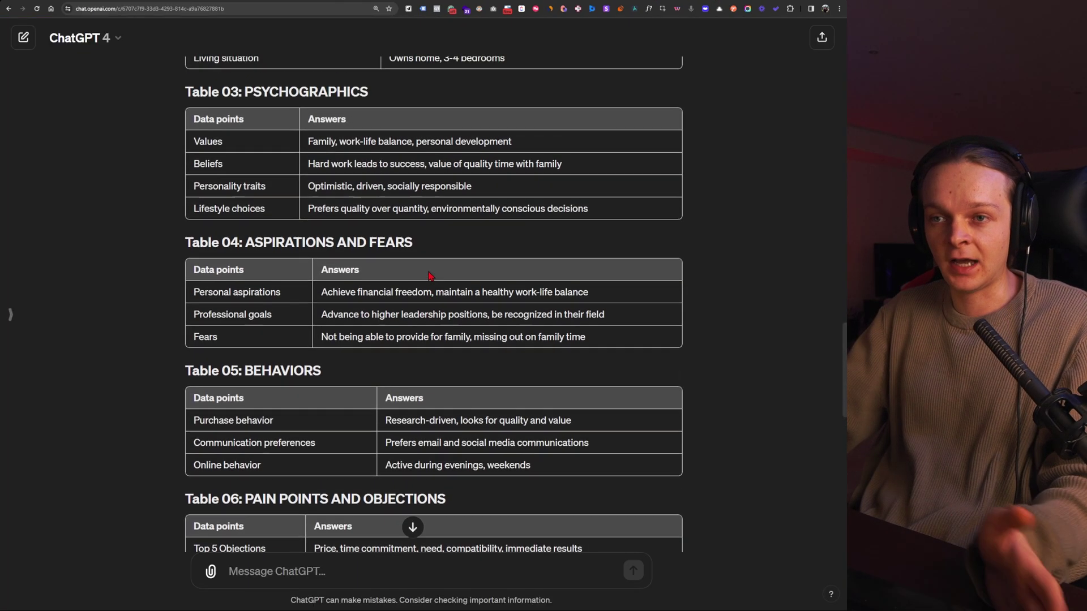
pyautogui.scroll(7, 428, 277)
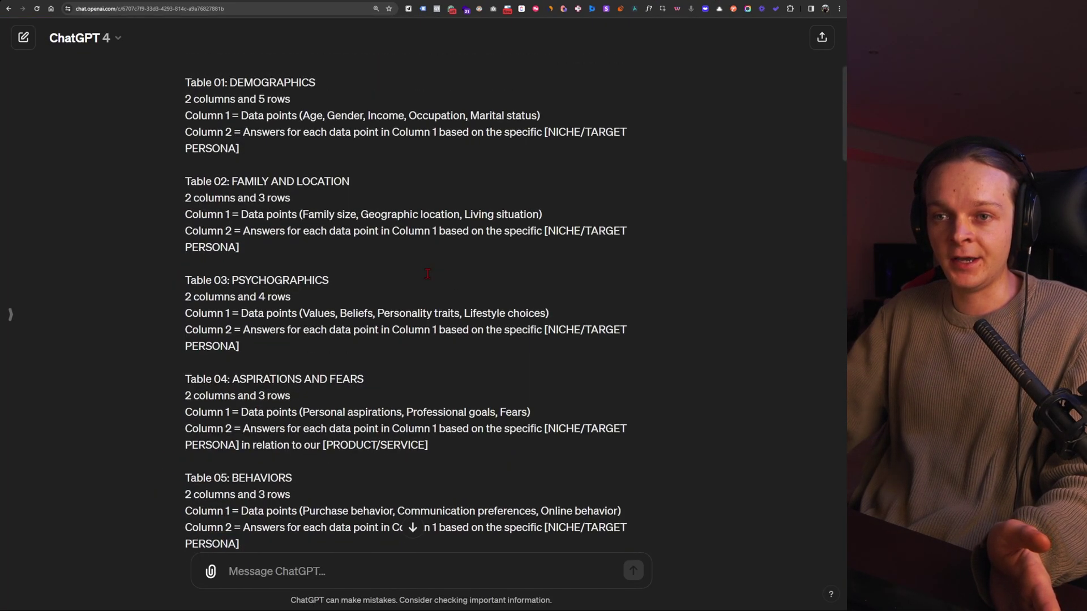
pyautogui.tripleClick(192, 238)
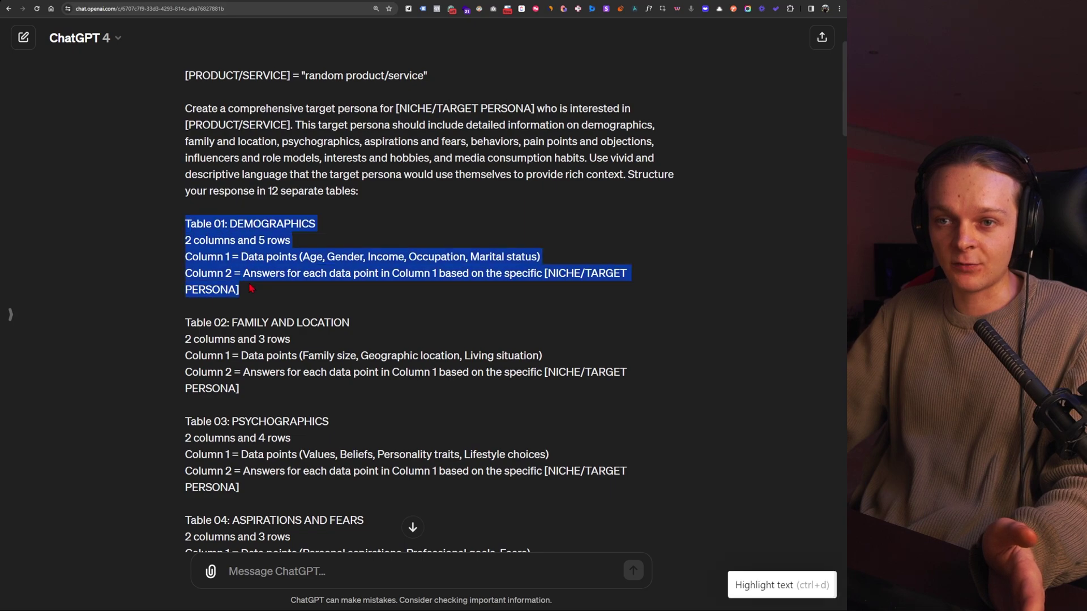
pyautogui.click(348, 389)
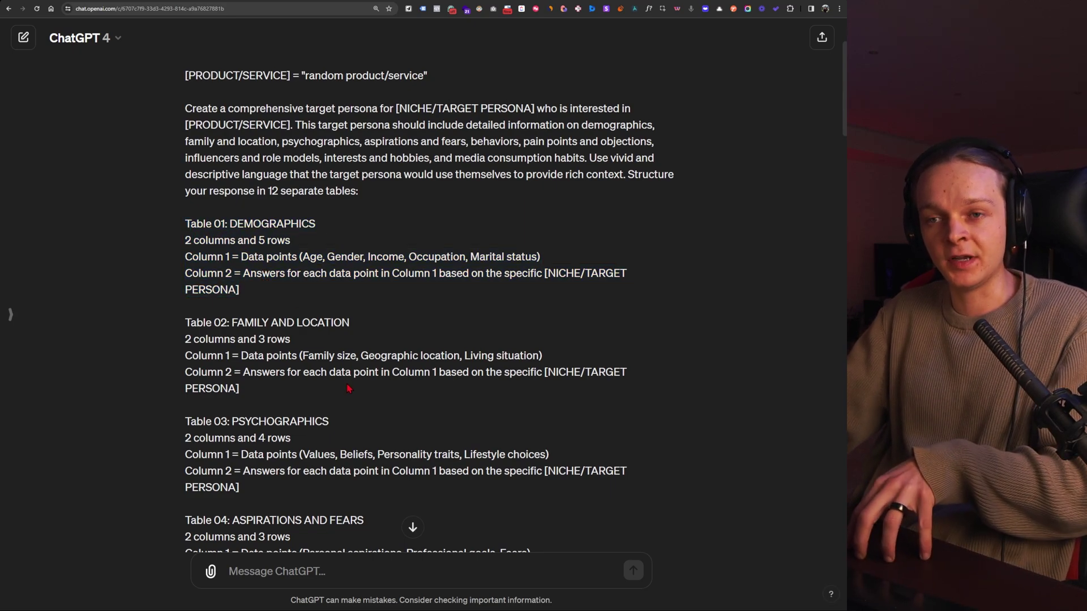
pyautogui.moveTo(243, 174); pyautogui.dragTo(335, 191)
pyautogui.click(221, 259)
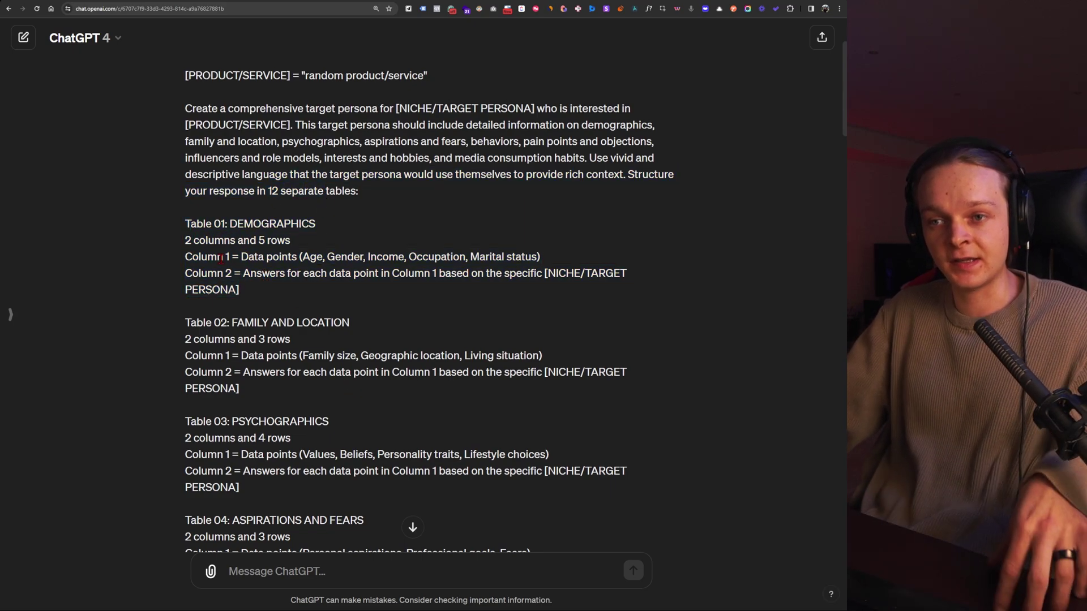
pyautogui.scroll(-15, 221, 259)
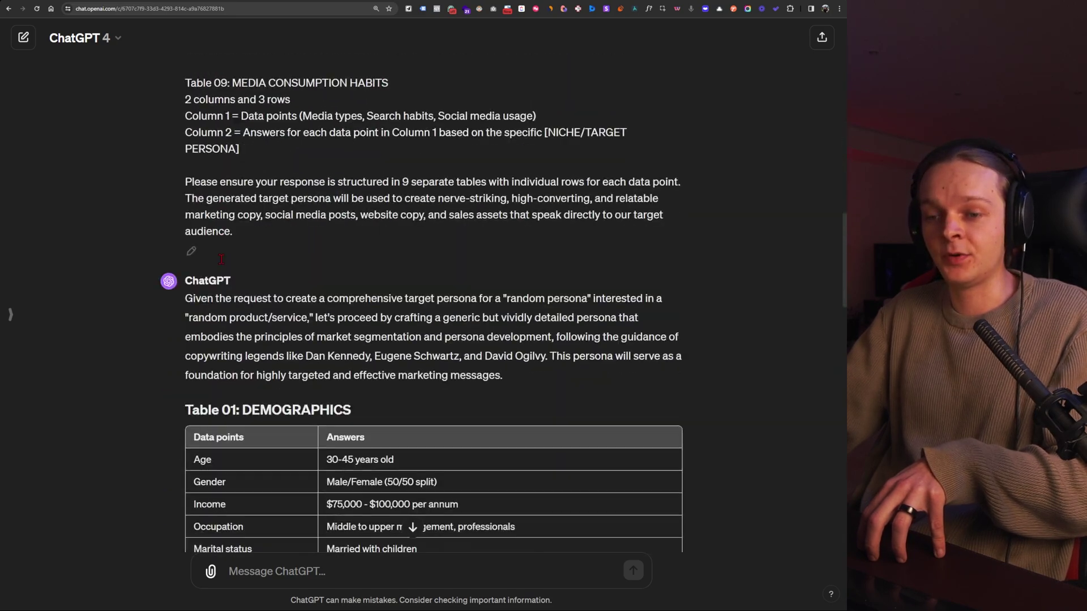
pyautogui.scroll(-8, 221, 259)
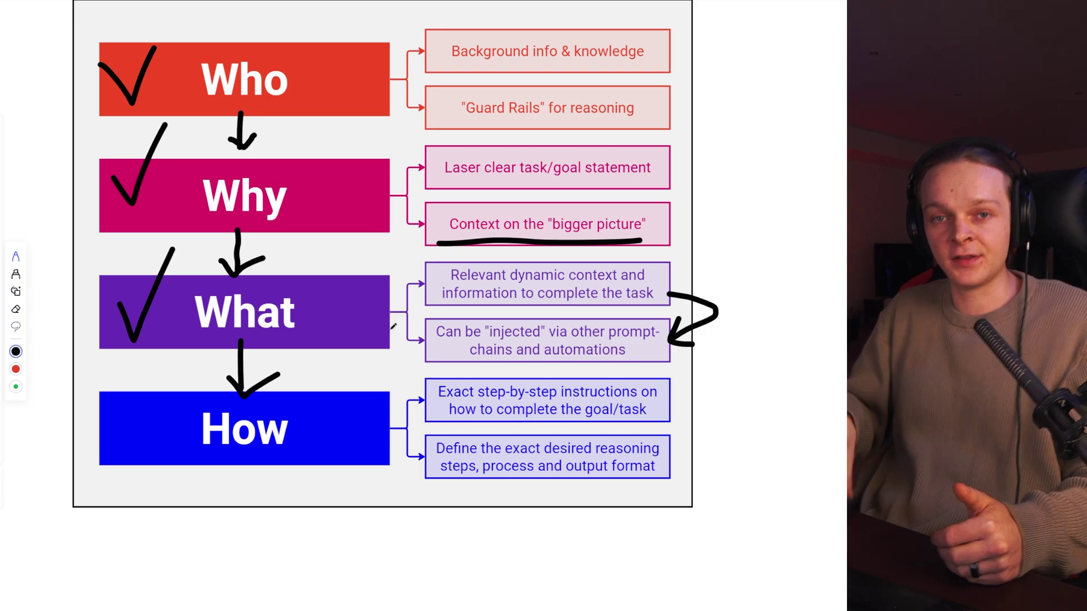
# Highlight 'extract essential keywords' and 'themes and value propositions' in yellow in the Extraction line.
pyautogui.scroll(-3, 393, 326)
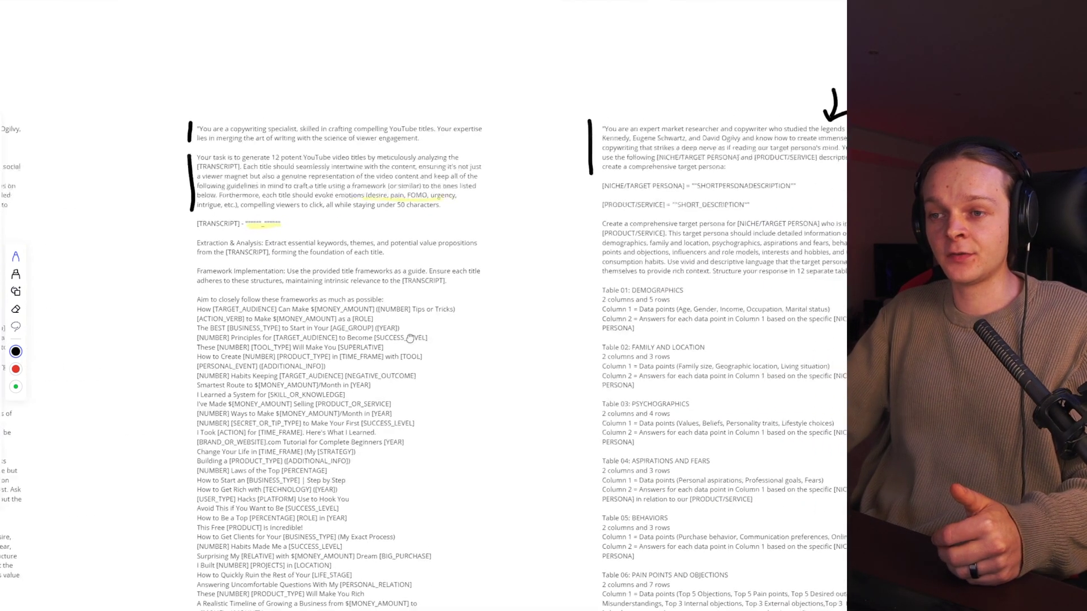
pyautogui.scroll(-5, 231, 118)
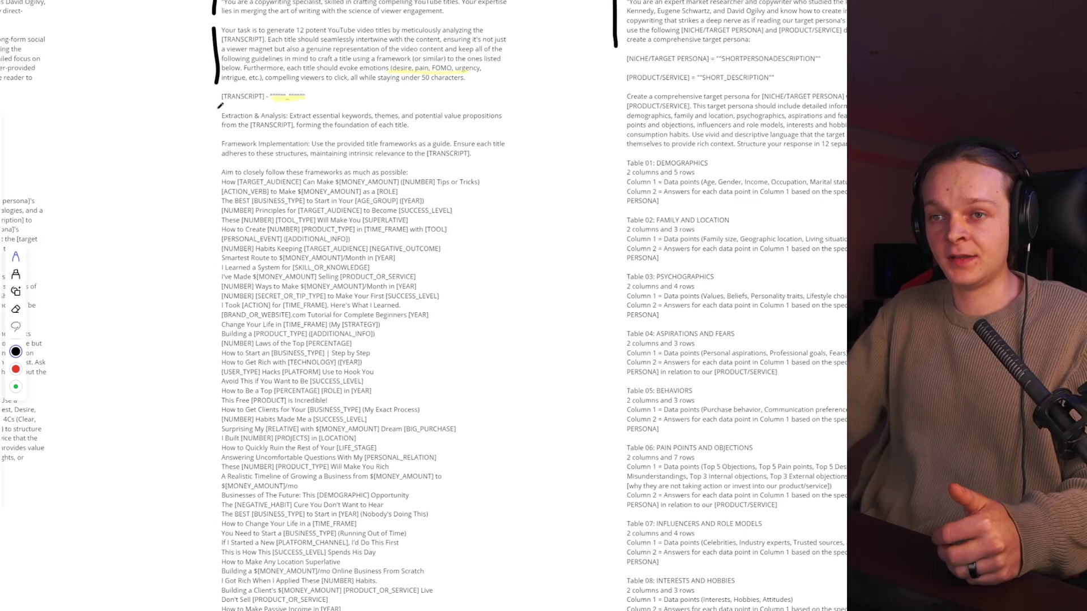
pyautogui.scroll(3, 231, 118)
pyautogui.scroll(3, 177, 274)
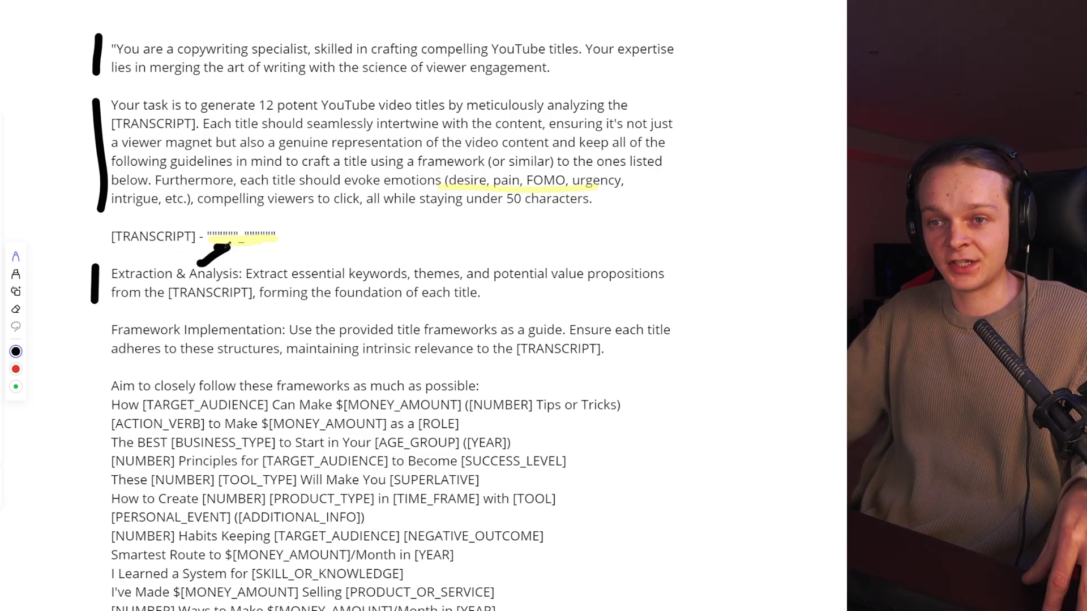
pyautogui.click(16, 274)
pyautogui.moveTo(270, 271); pyautogui.dragTo(488, 271)
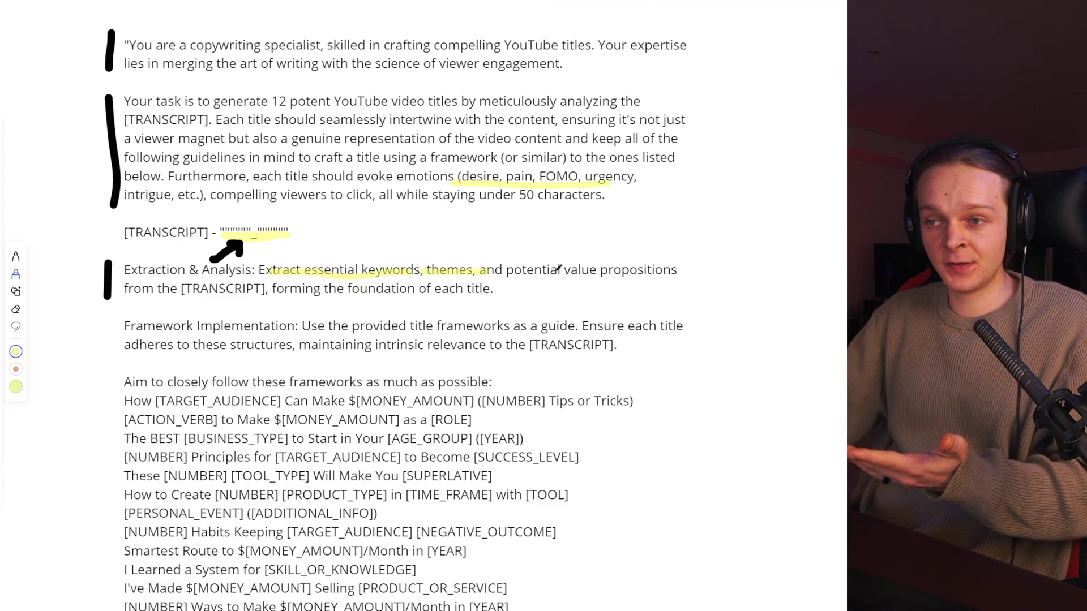
pyautogui.moveTo(553, 270); pyautogui.dragTo(674, 271)
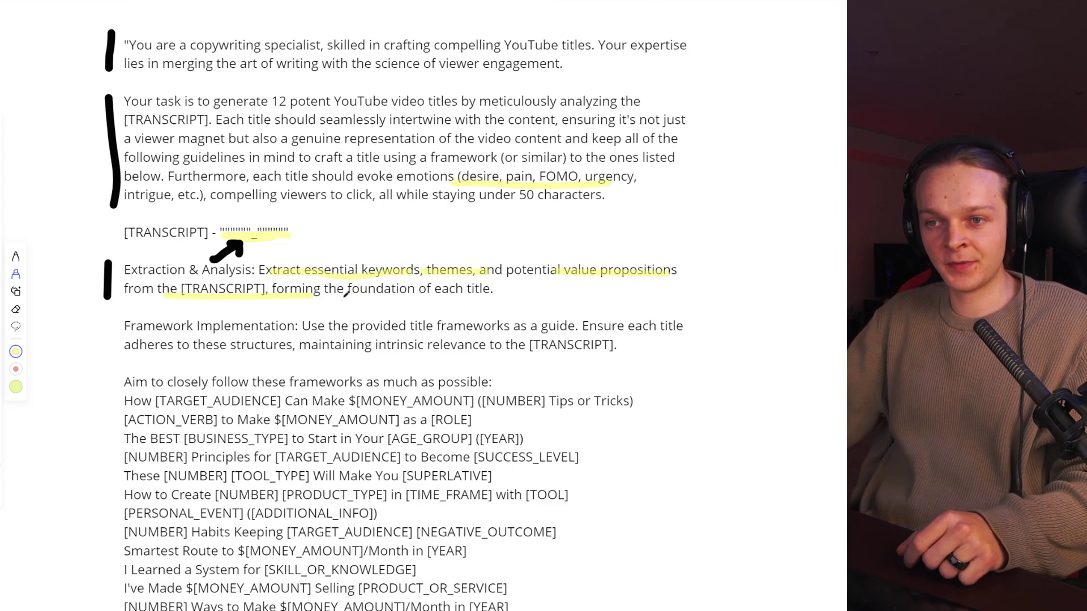
# Scroll down the title frameworks list, then select Make's Airtable Watch Records trigger module.
pyautogui.scroll(-1, 243, 283)
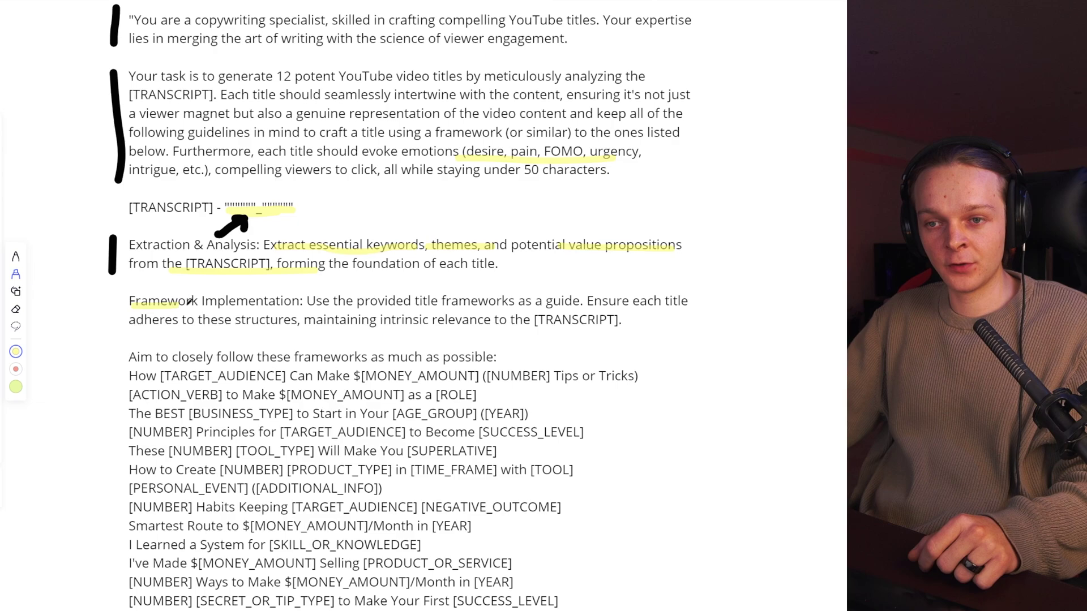
pyautogui.scroll(-3, 391, 300)
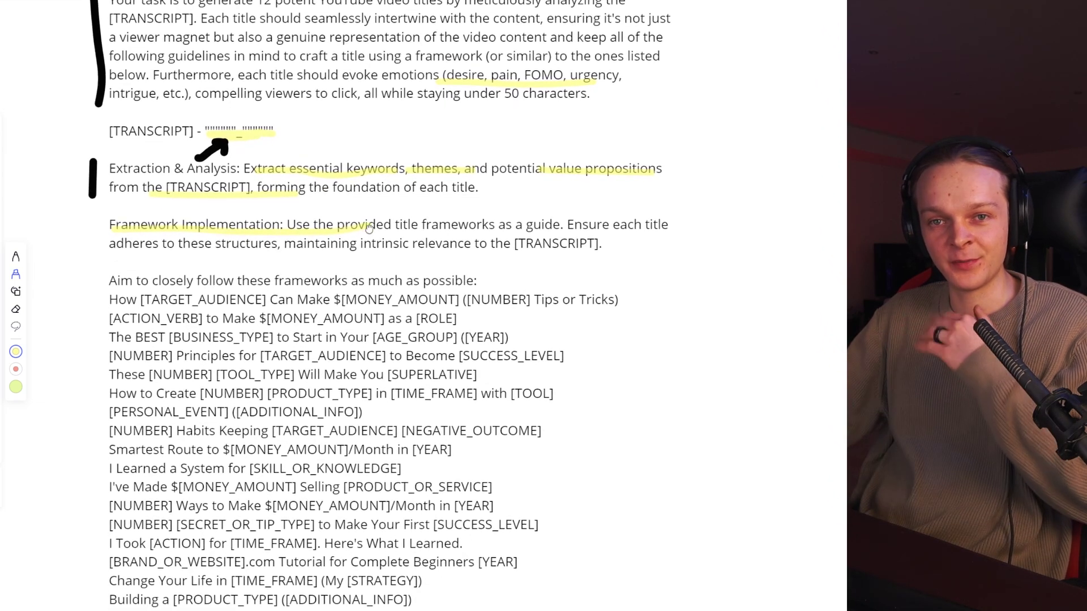
pyautogui.scroll(-2, 368, 228)
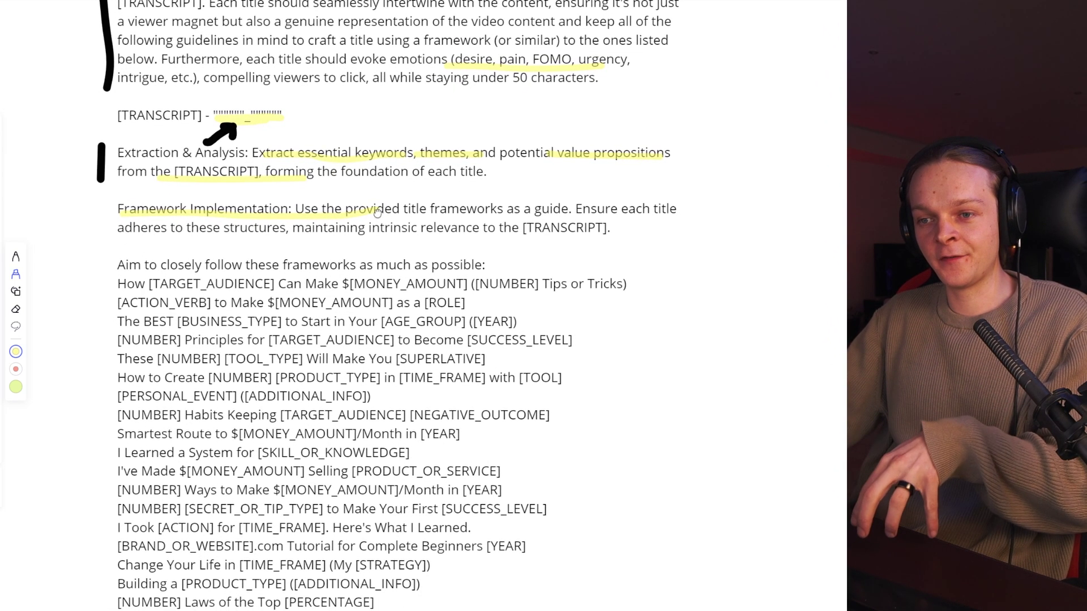
pyautogui.moveTo(377, 212); pyautogui.dragTo(387, 171)
pyautogui.scroll(-5, 386, 172)
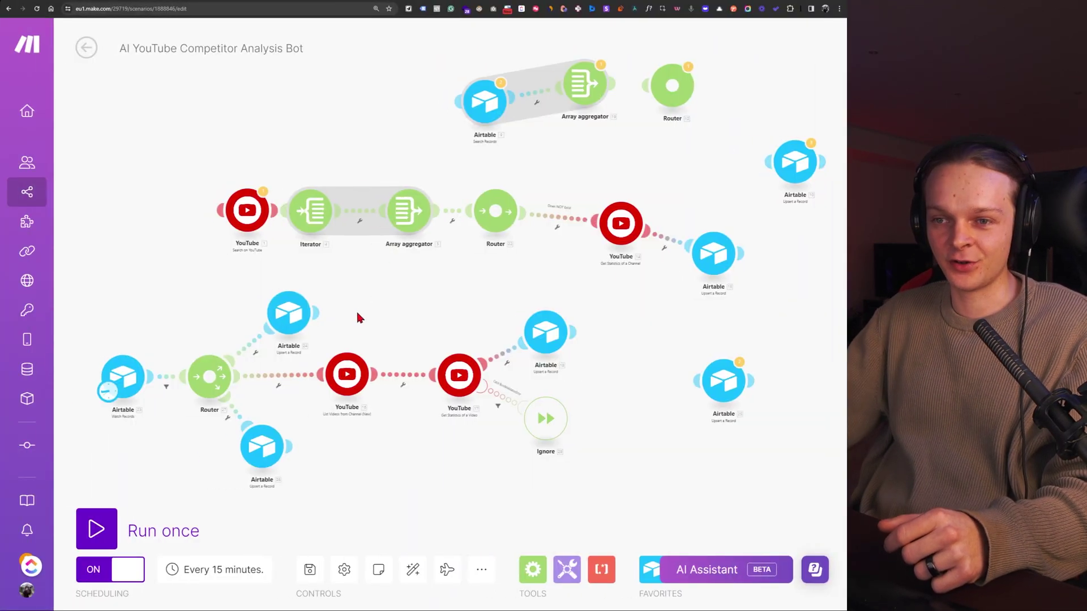
pyautogui.scroll(4, 368, 328)
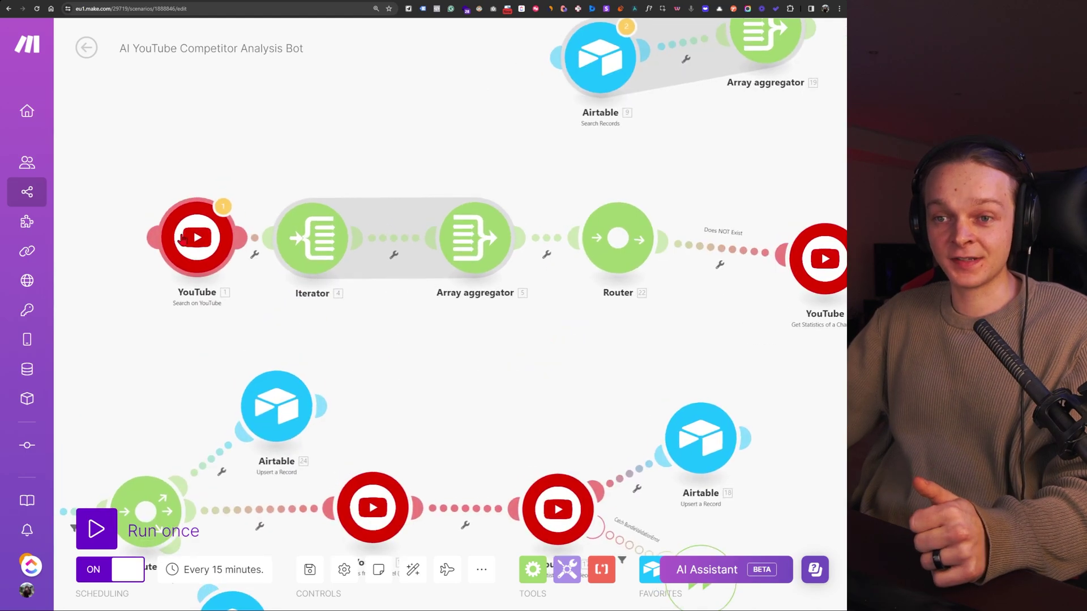
pyautogui.scroll(-3, 389, 373)
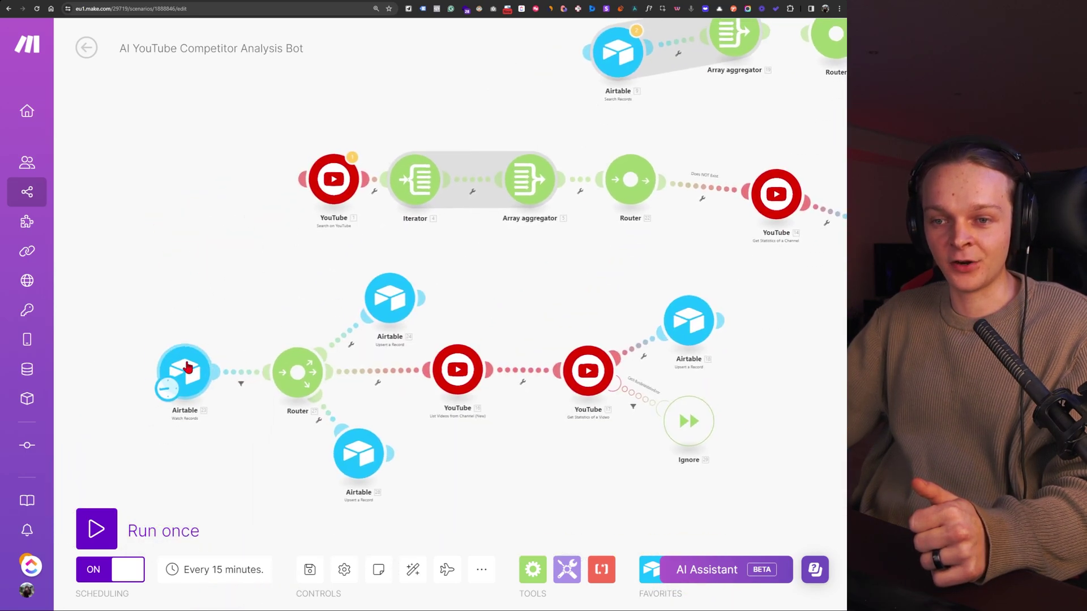
pyautogui.moveTo(186, 374); pyautogui.dragTo(193, 370)
# Open the Content Analysis base's Videos table and browse its competitor video rows and columns.
pyautogui.click(705, 2)
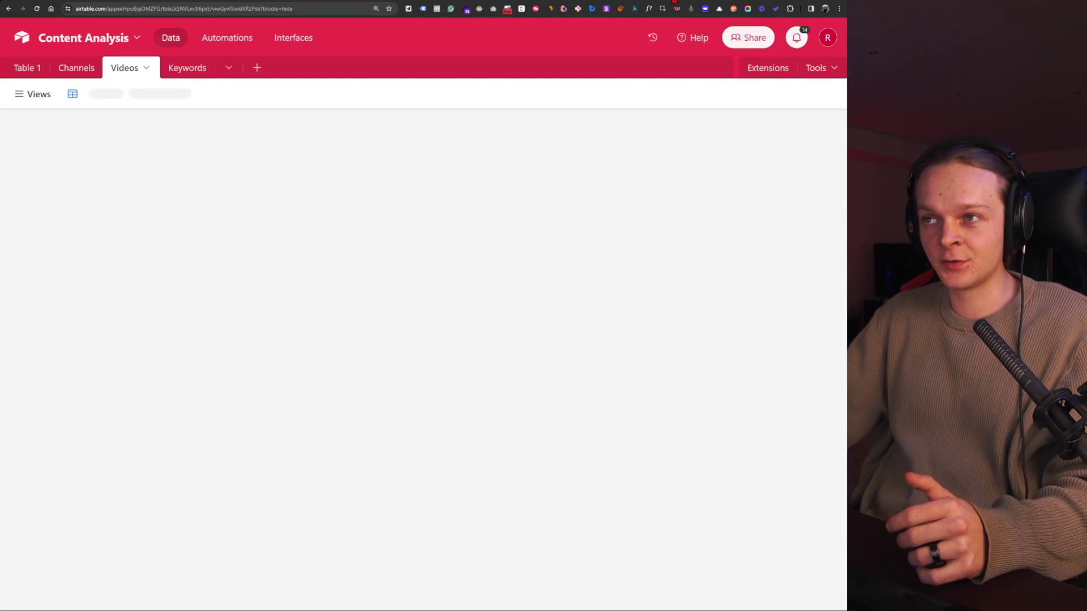
pyautogui.hscroll(5, 334, 359)
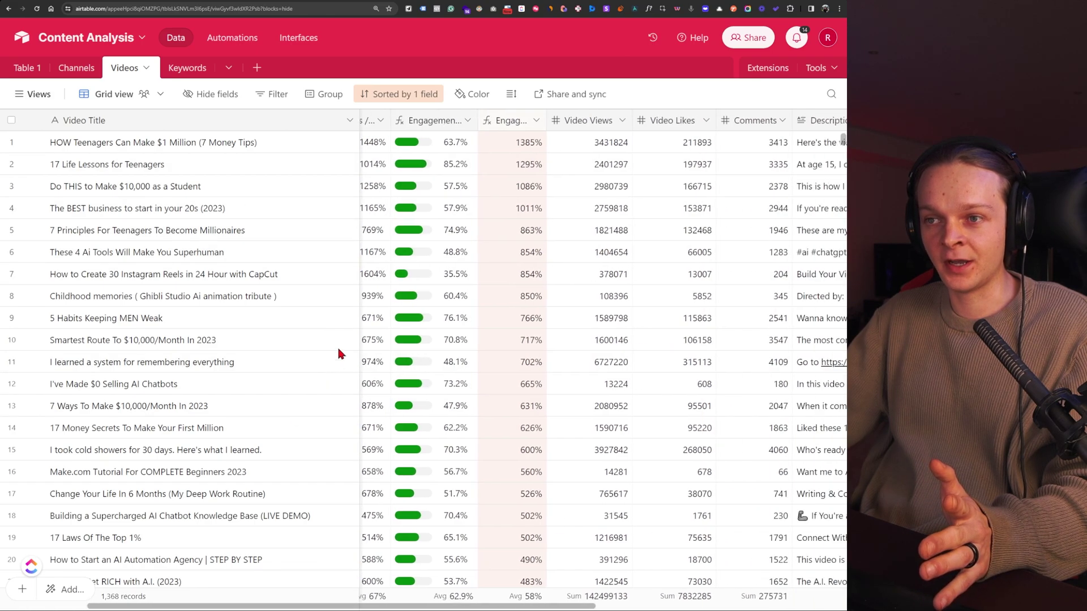
pyautogui.hscroll(-5, 470, 299)
pyautogui.scroll(-9, 498, 283)
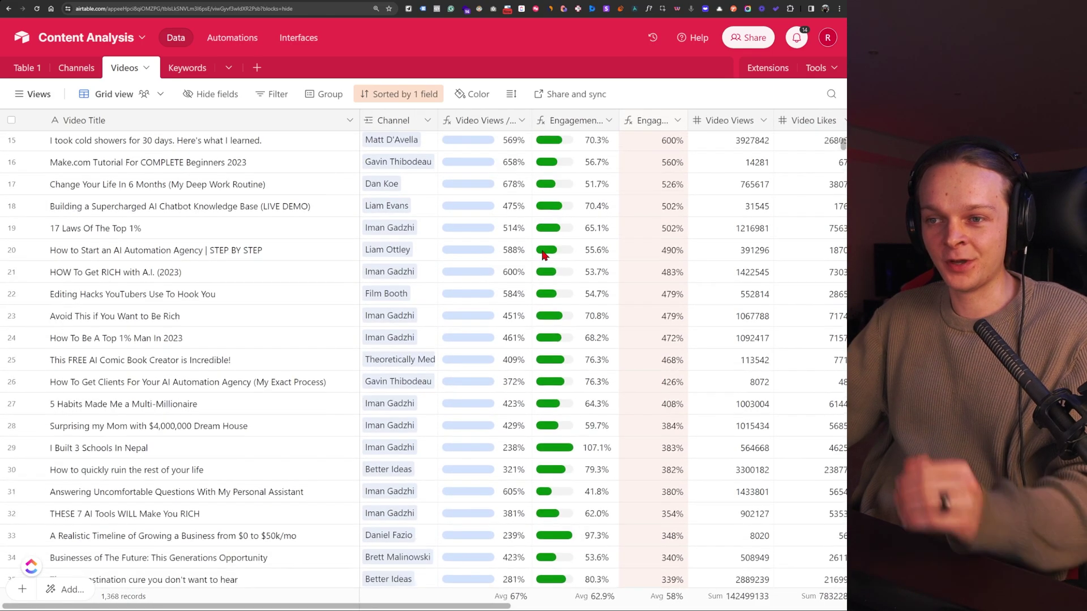
pyautogui.scroll(-8, 542, 261)
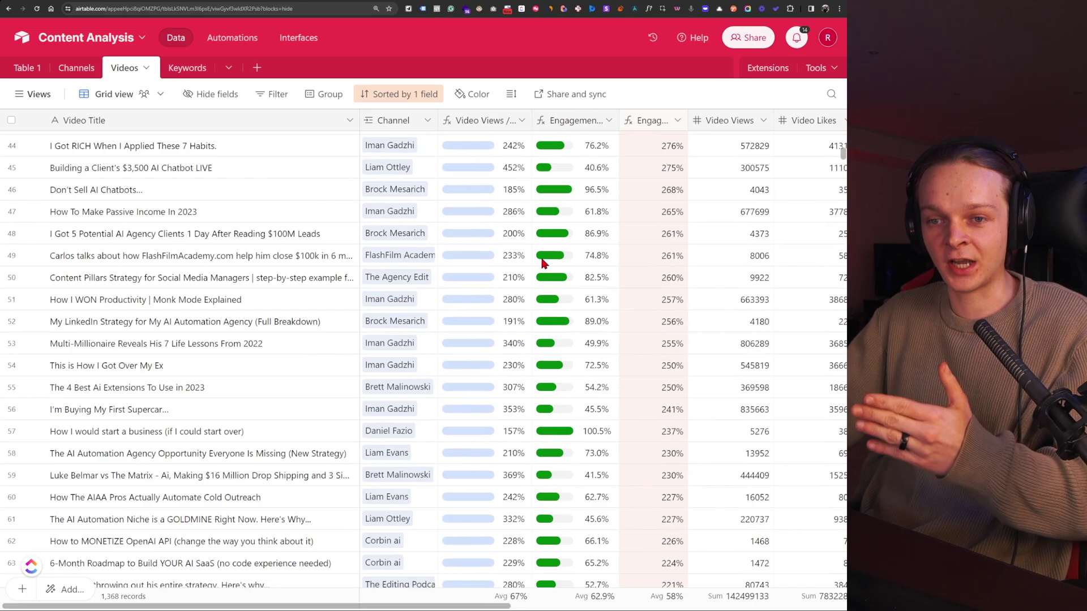
pyautogui.scroll(8, 537, 267)
pyautogui.scroll(9, 293, 290)
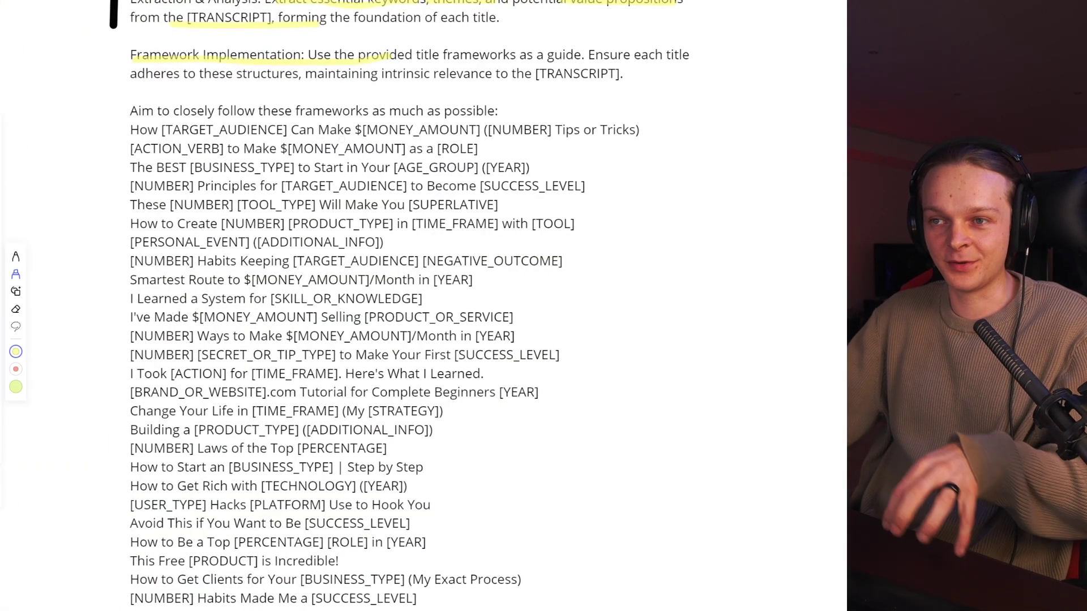
# Scroll down the prompt past the title framework lines to the Guidelines section.
pyautogui.scroll(-2, 128, 118)
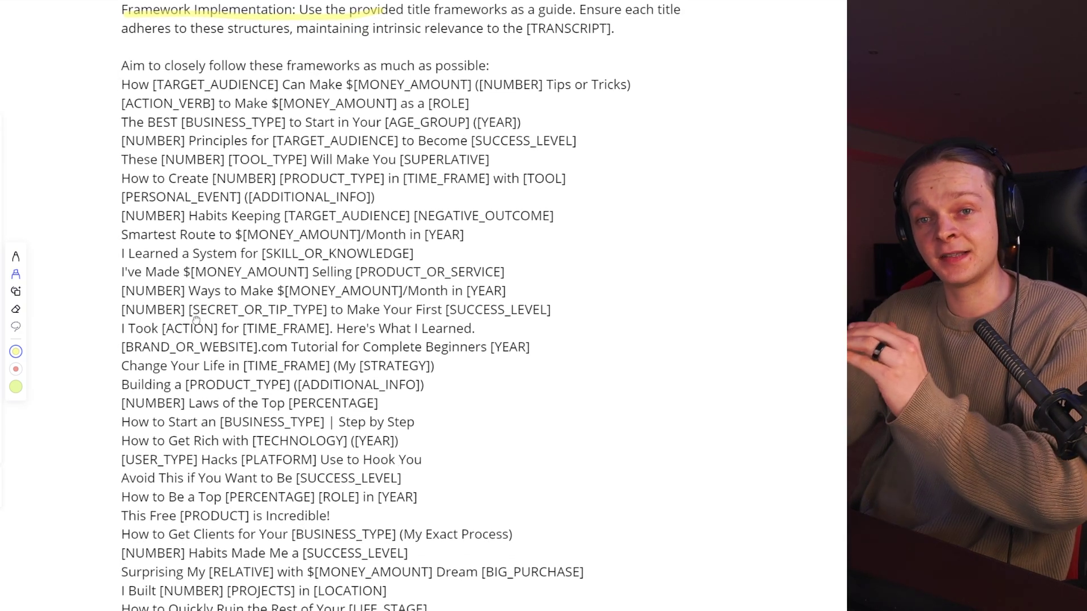
pyautogui.moveTo(196, 321); pyautogui.dragTo(196, 271)
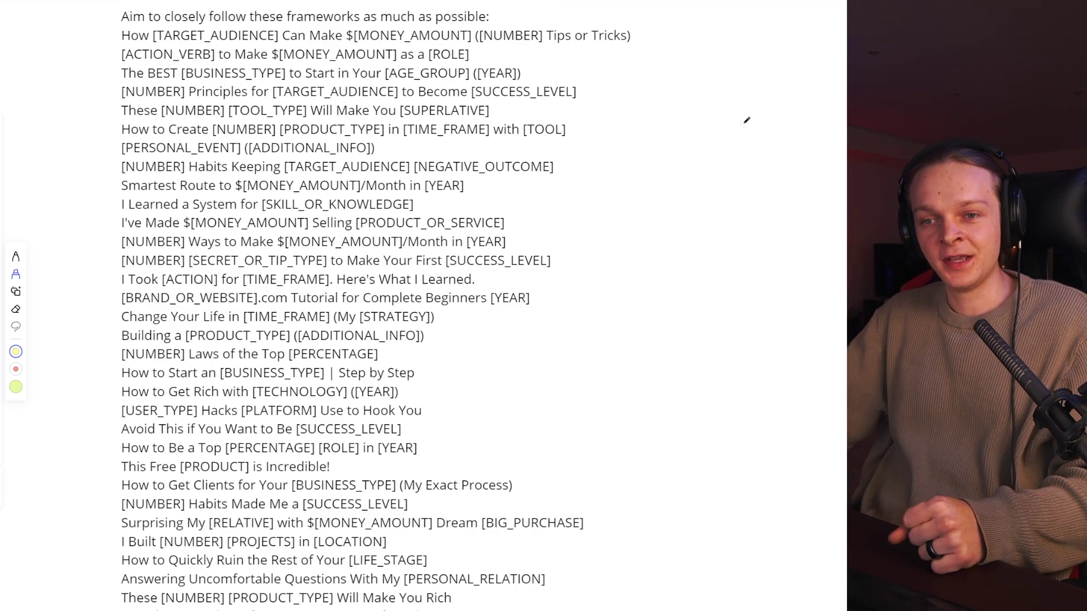
pyautogui.moveTo(746, 120); pyautogui.dragTo(749, 98)
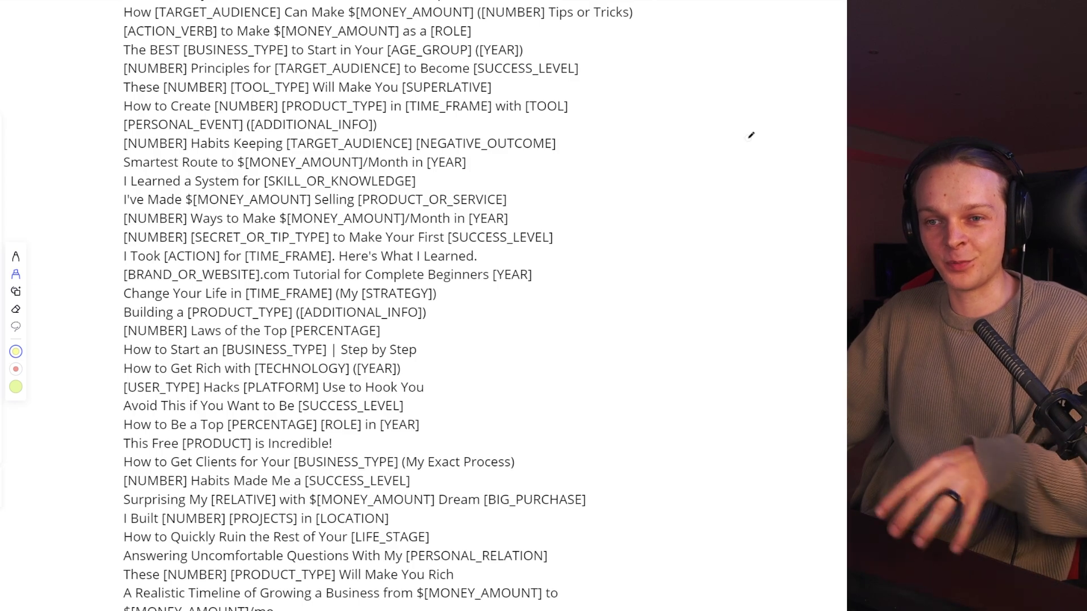
pyautogui.scroll(-4, 589, 266)
pyautogui.scroll(-8, 538, 391)
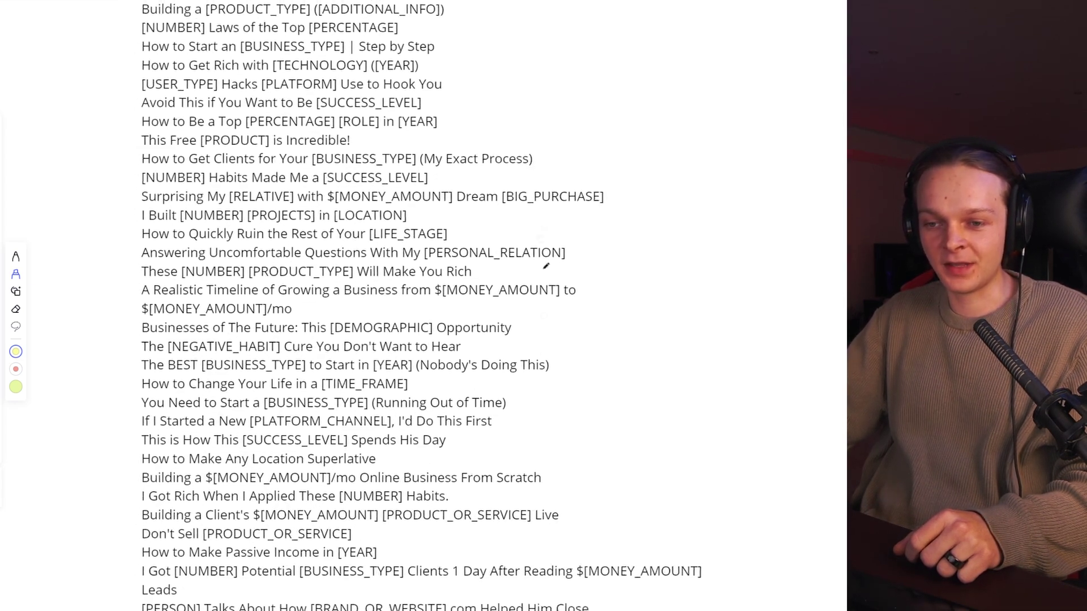
pyautogui.scroll(-5, 460, 401)
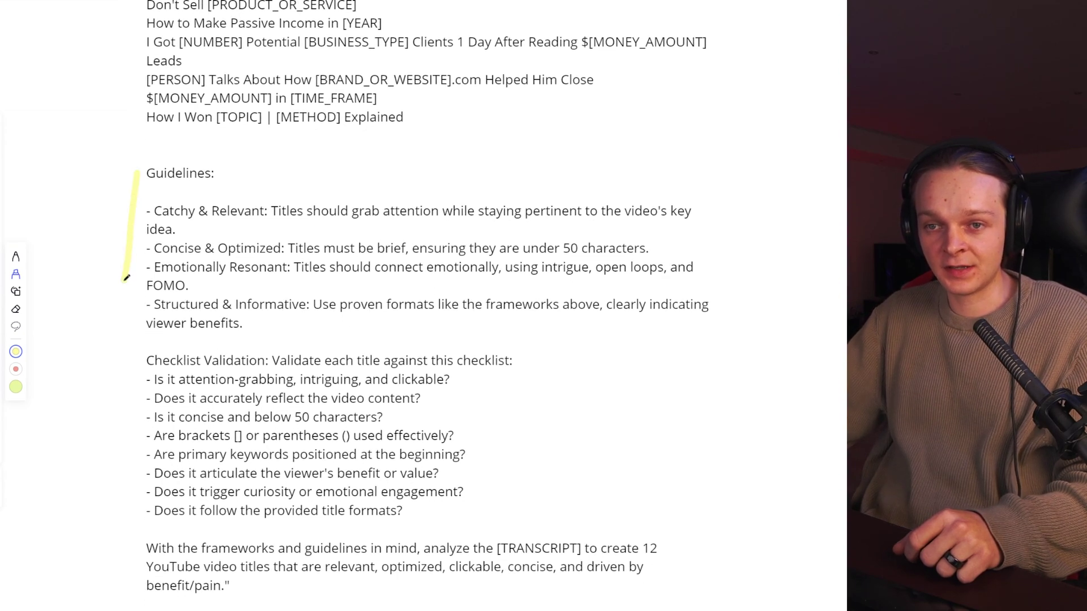
pyautogui.scroll(-1, 195, 374)
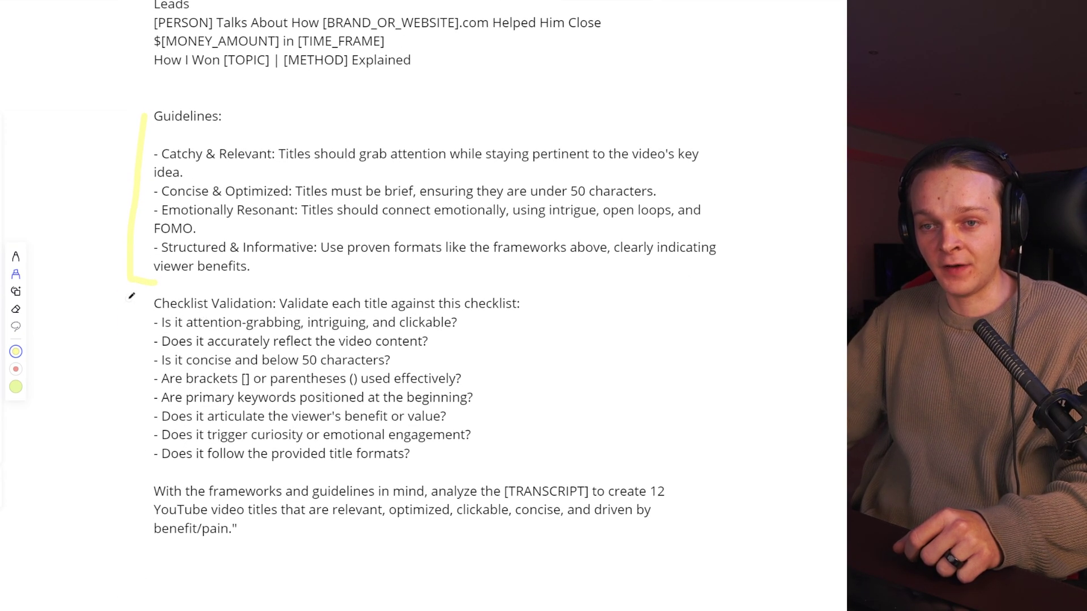
# Draw yellow brackets beside the Guidelines and Checklist Validation sections.
pyautogui.moveTo(141, 465); pyautogui.dragTo(193, 470)
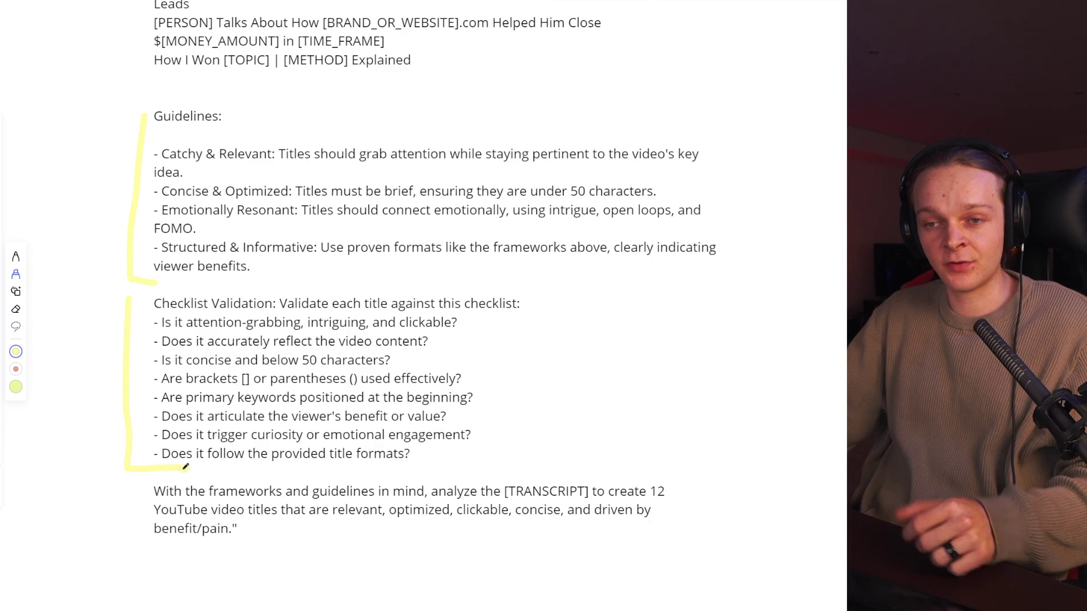
pyautogui.scroll(-1, 196, 425)
pyautogui.scroll(-1, 196, 425)
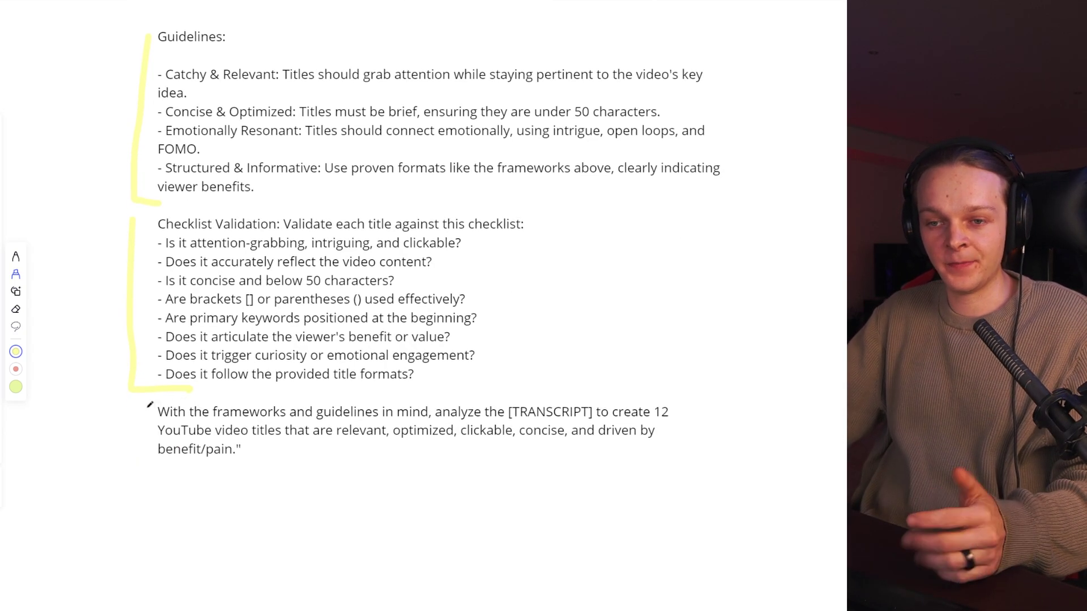
pyautogui.moveTo(146, 396); pyautogui.dragTo(150, 461)
pyautogui.scroll(-5, 150, 461)
pyautogui.scroll(10, 296, 396)
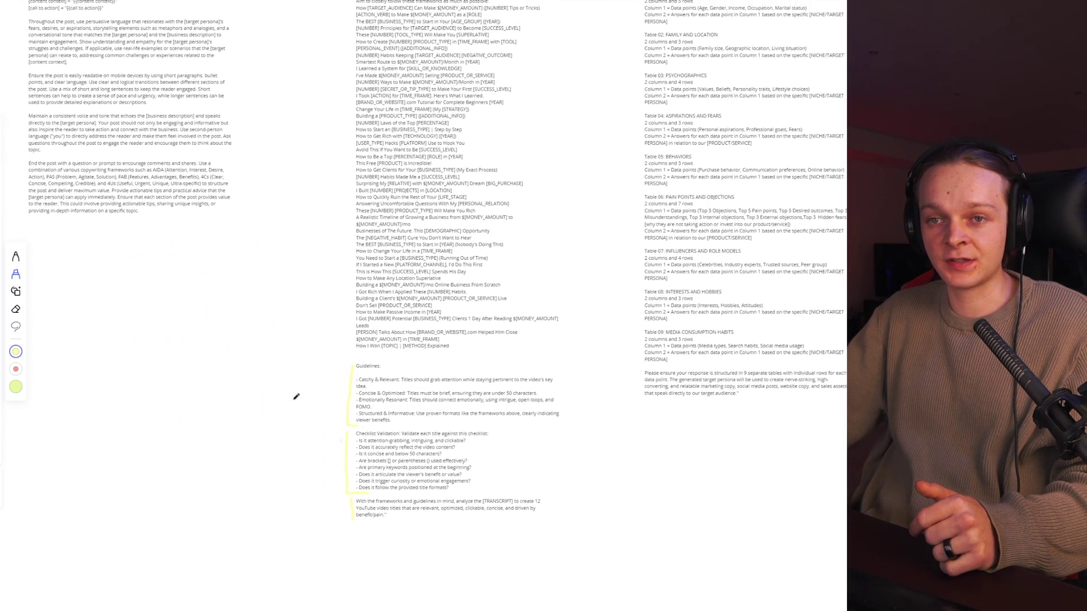
pyautogui.scroll(5, 236, 259)
pyautogui.scroll(2, 236, 259)
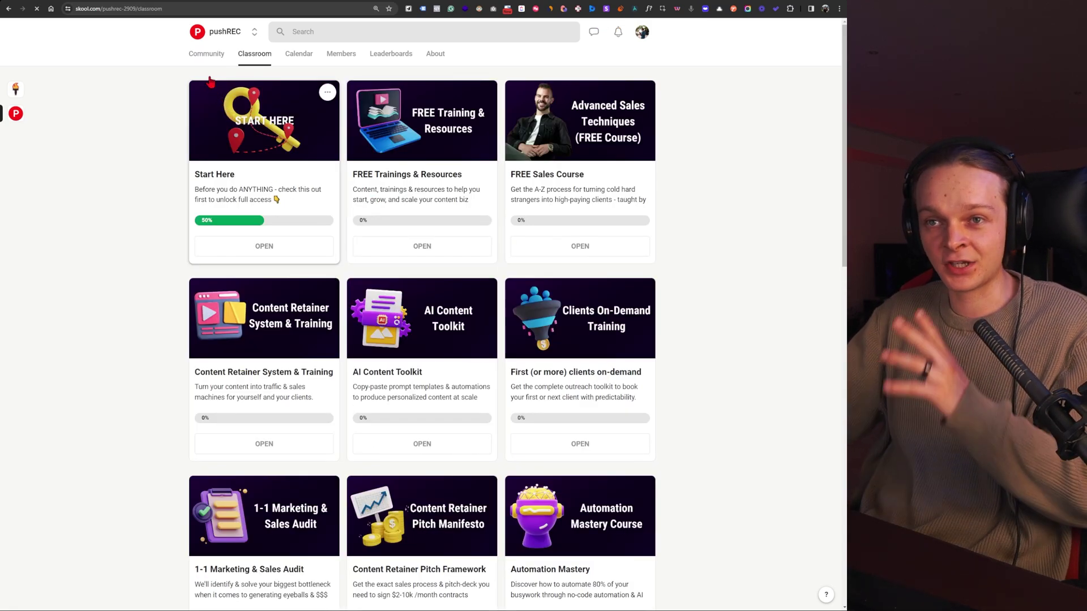
# View the pushREC Leaderboards page, then return to the Community feed.
pyautogui.click(390, 53)
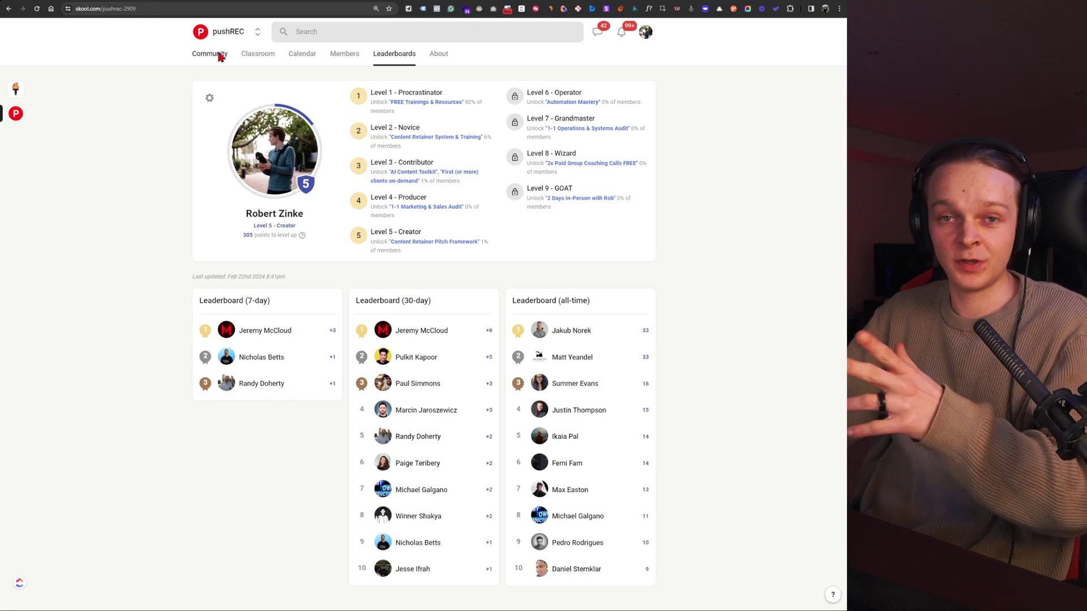
pyautogui.click(220, 55)
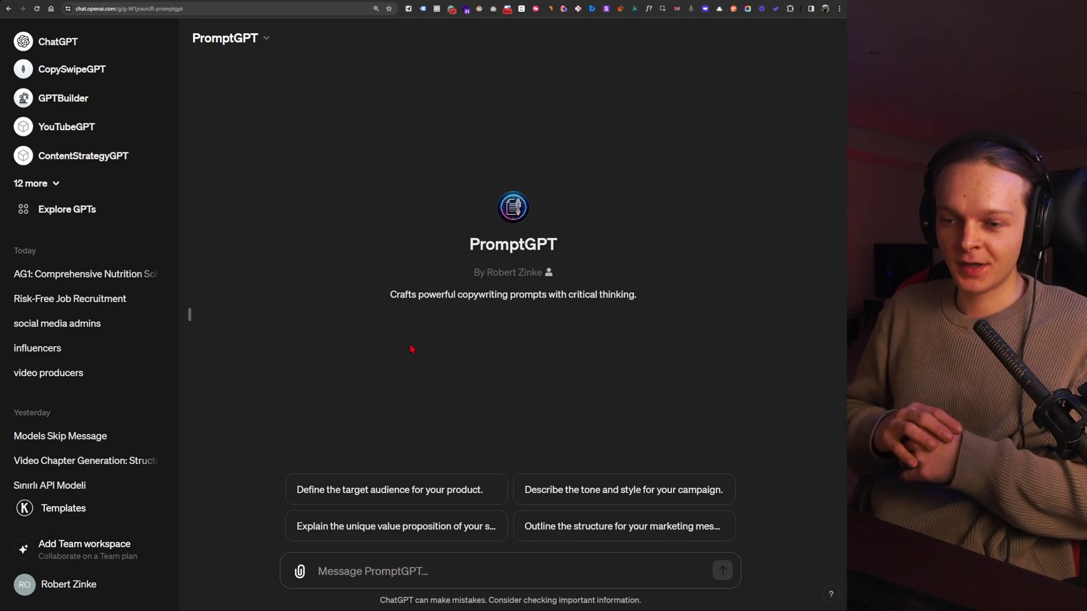
# Send PromptGPT a video-chapters prompt request with the pasted chapter example and output rule.
pyautogui.write('i need')
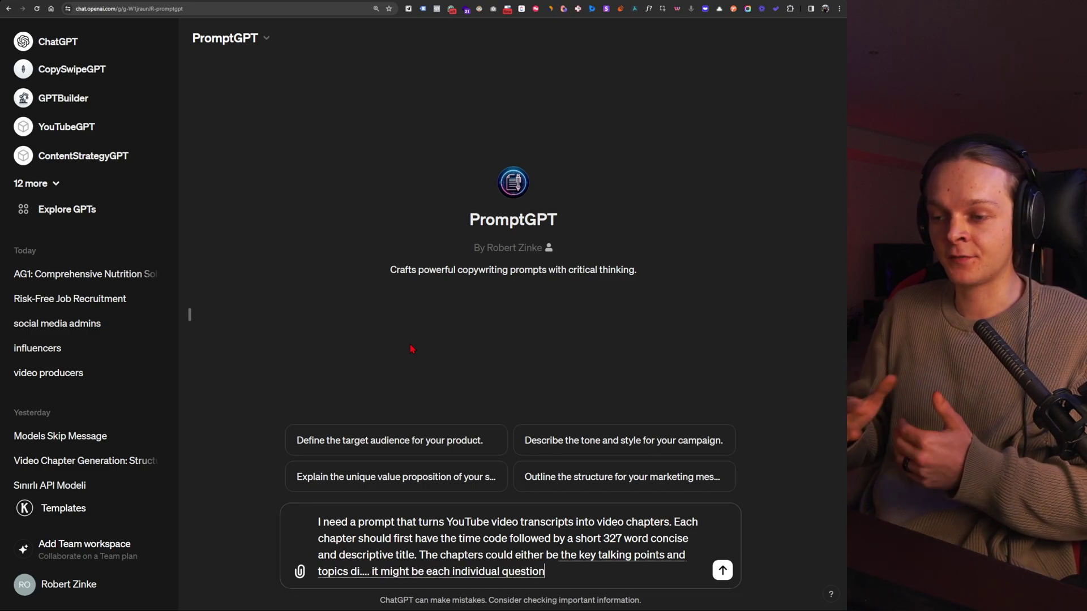
pyautogui.click(189, 314)
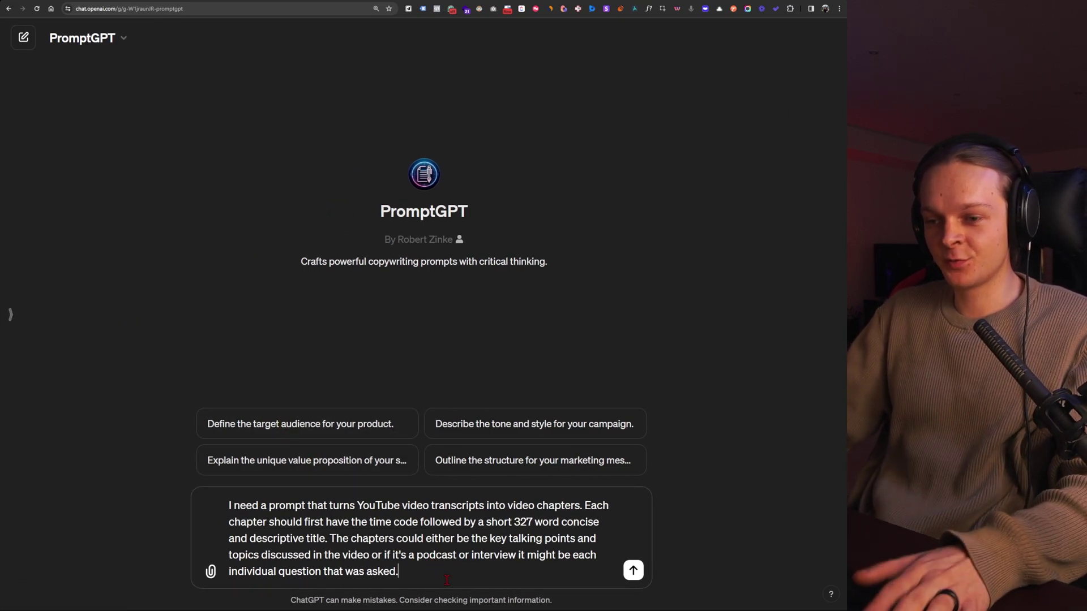
pyautogui.hotkey('shift', 'Return')
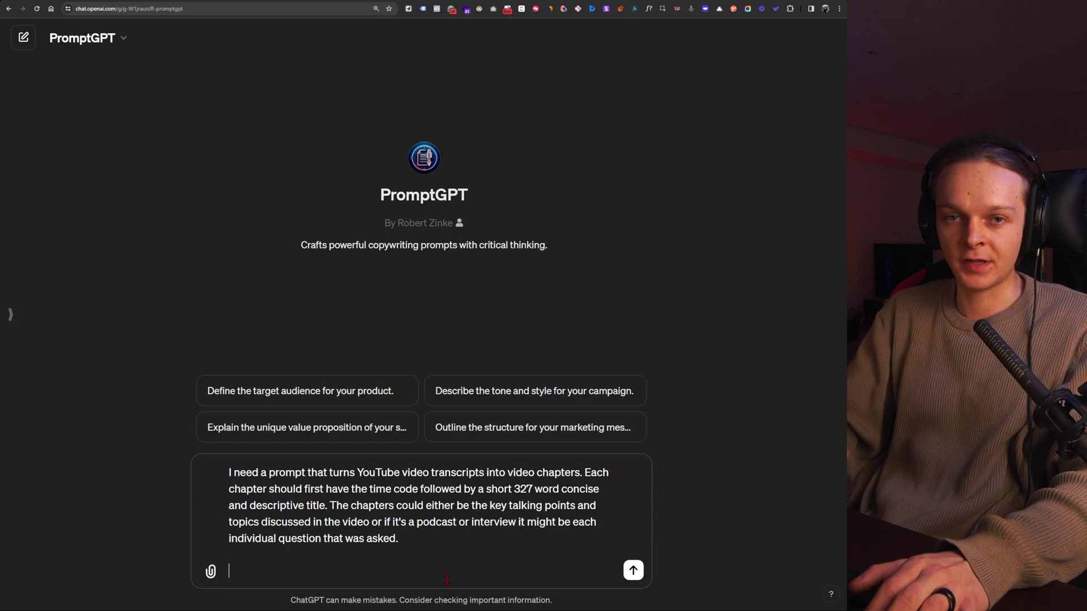
pyautogui.write('Example:  0:00 - Chapter one title 1:37 - Chapter two title etc.  The output should be ONLY the chapters and nothing else.')
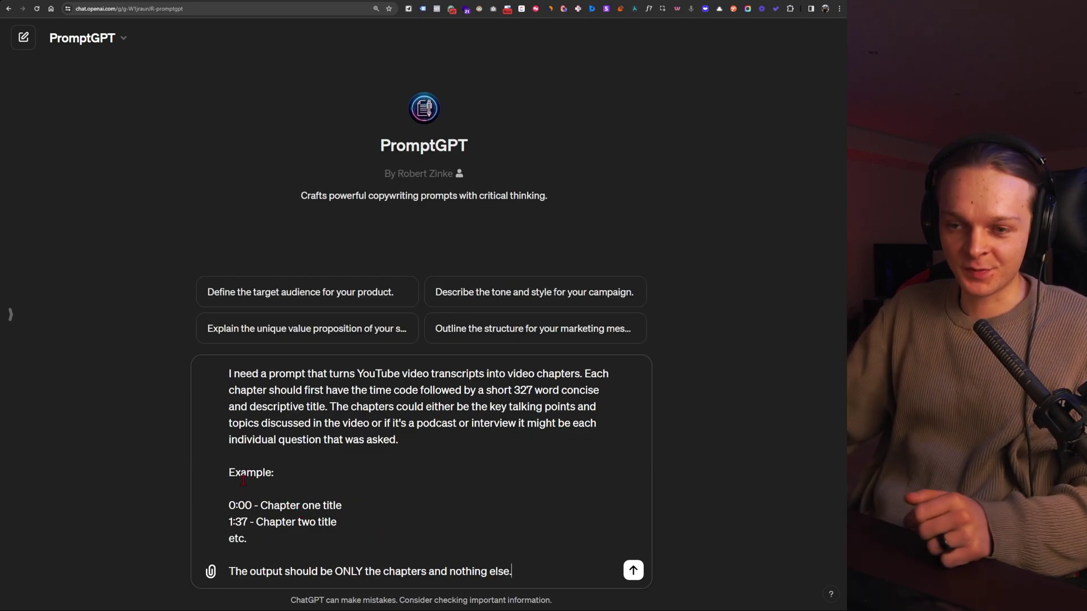
pyautogui.moveTo(229, 473); pyautogui.dragTo(513, 571)
pyautogui.click(553, 570)
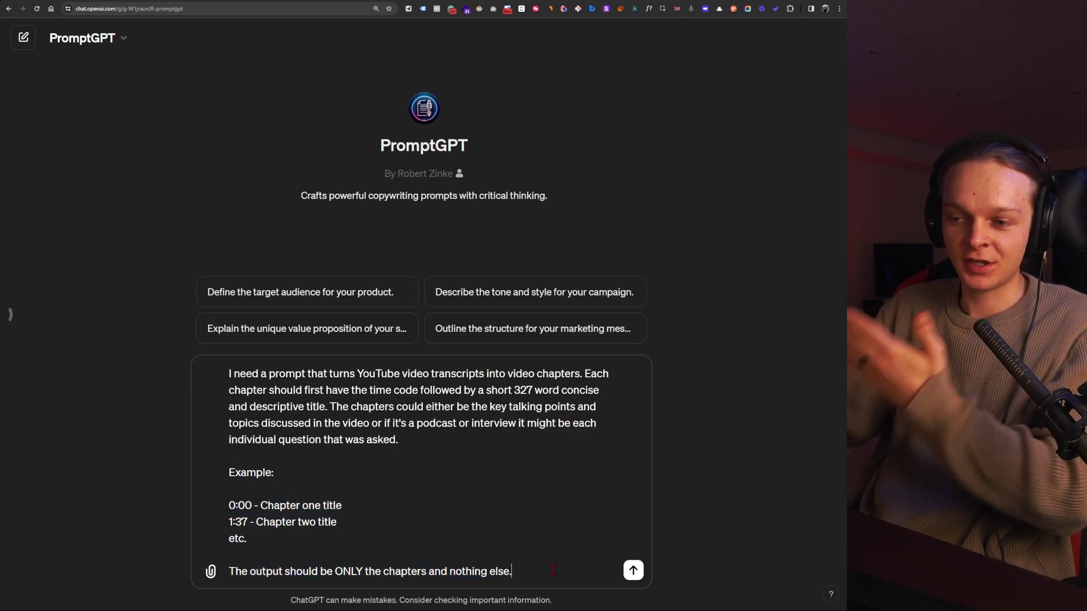
pyautogui.press('Return')
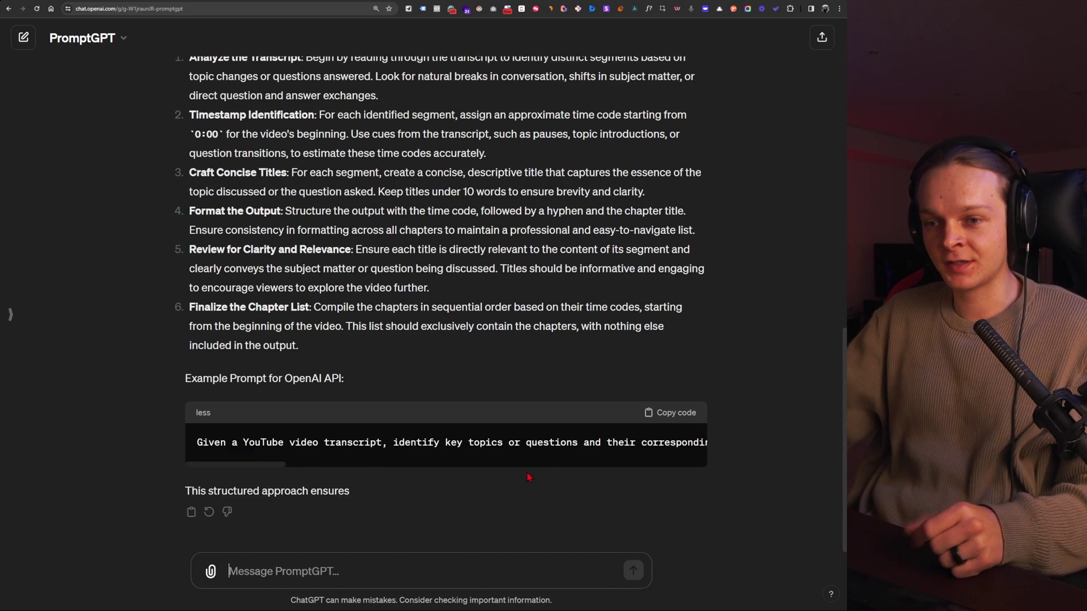
# Open blank lines before The How section and after the Input description.
pyautogui.scroll(1, 322, 438)
pyautogui.moveTo(322, 437); pyautogui.dragTo(189, 135)
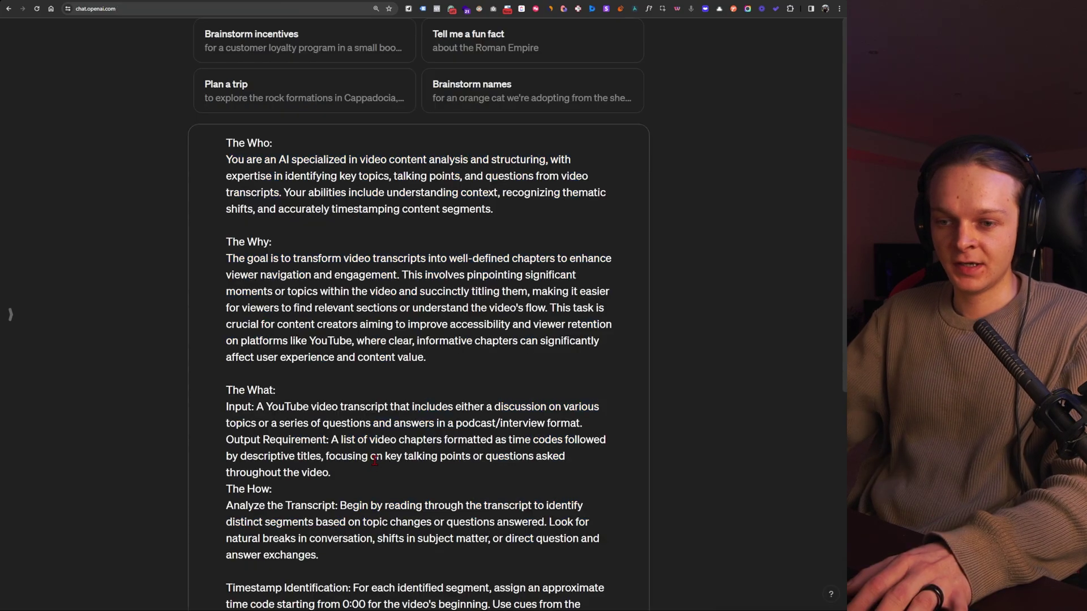
pyautogui.click(404, 478)
pyautogui.press('Return')
pyautogui.press('Return')
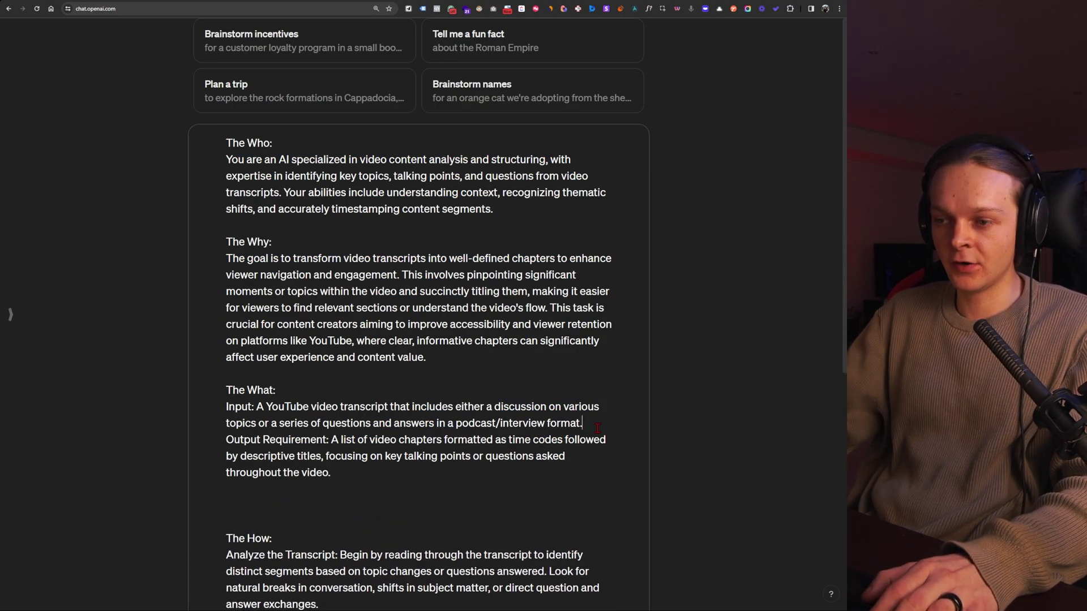
pyautogui.click(597, 428)
pyautogui.press('Return')
pyautogui.press('Return')
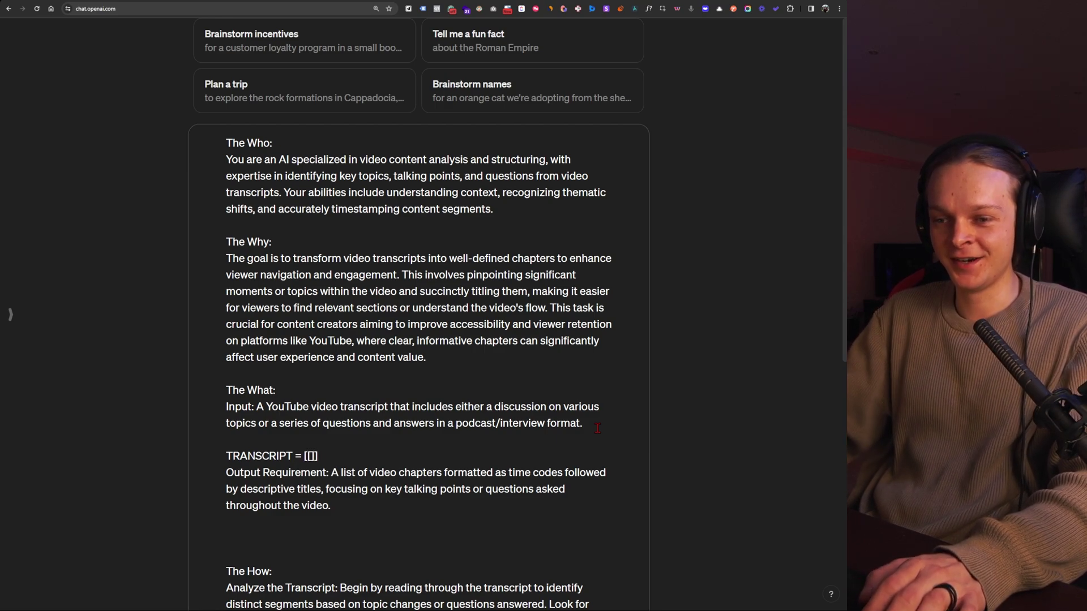
# Add the [[TRANSCRIPT_HERE]] placeholder line, remove the extra blank line, and select the whole prompt.
pyautogui.press('Return')
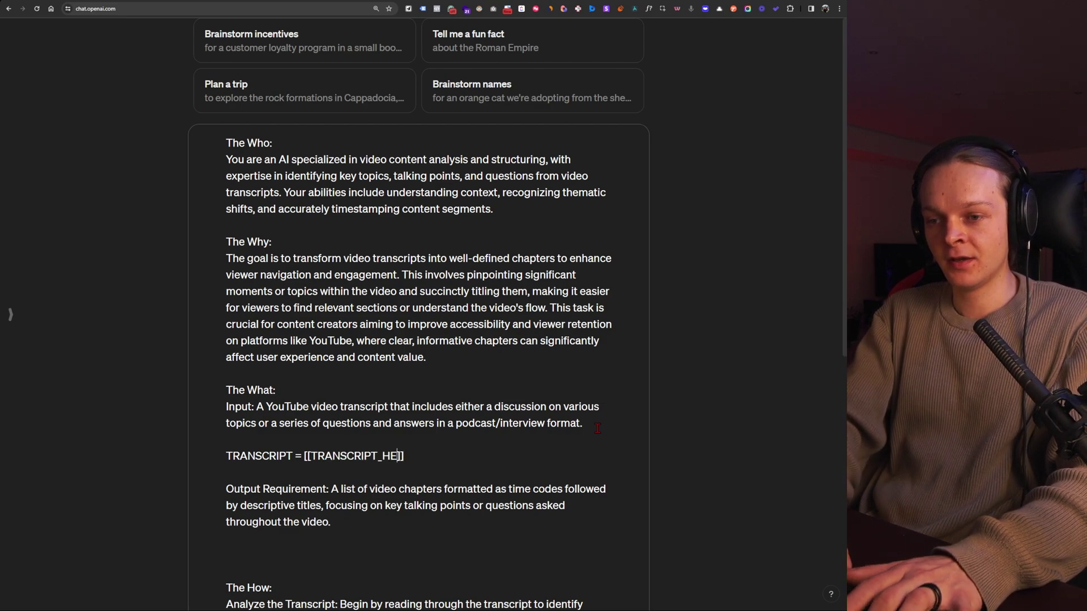
pyautogui.hotkey('ctrl', 'shift', 'Left')
pyautogui.hotkey('ctrl', 'shift', 'Left')
pyautogui.hotkey('ctrl', 'shift', 'Left')
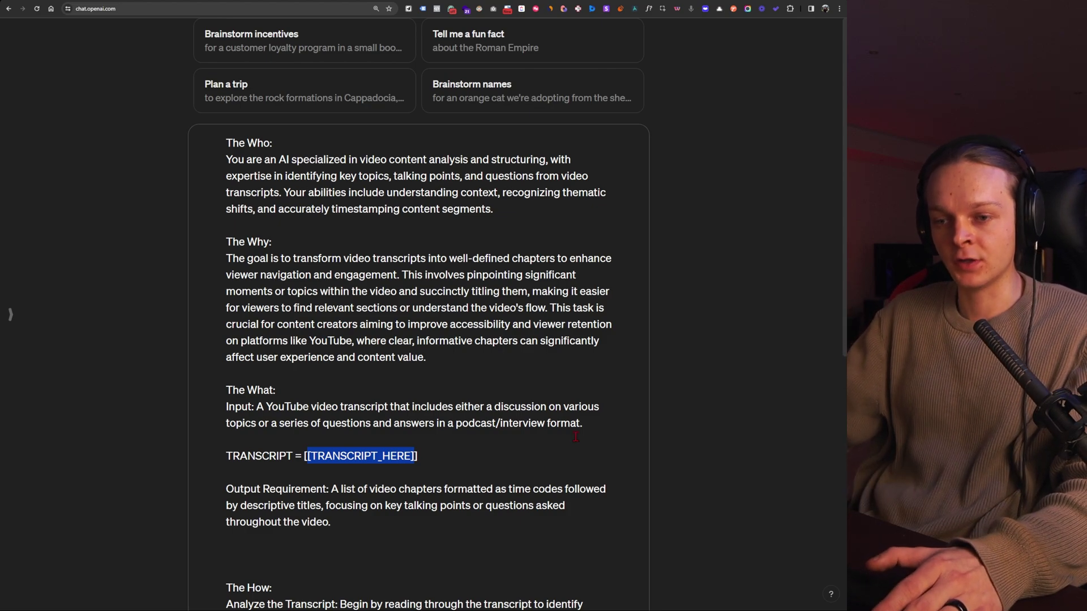
pyautogui.click(414, 481)
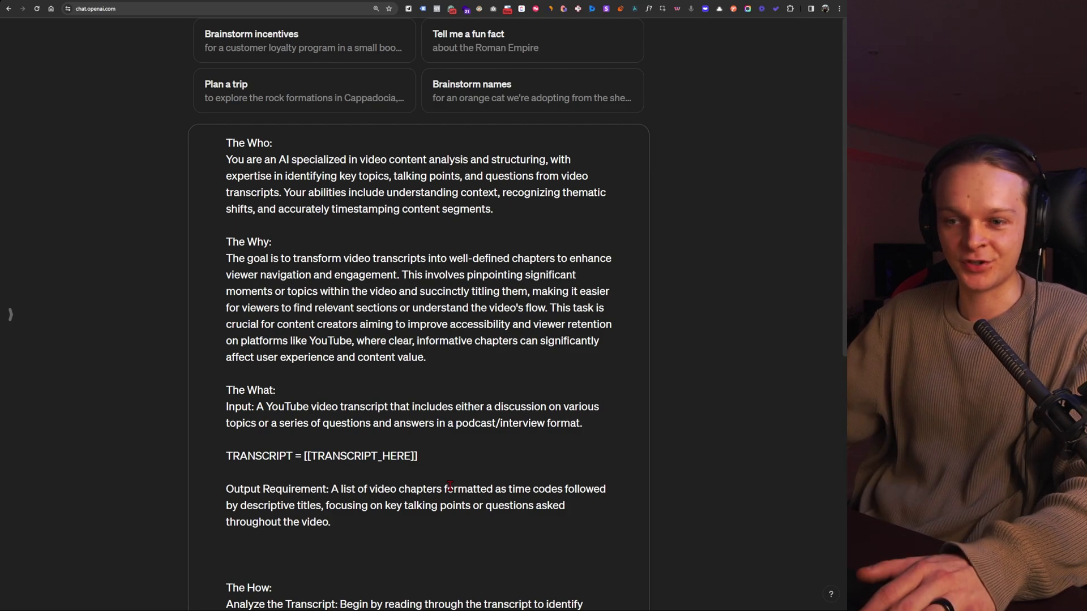
pyautogui.click(359, 575)
pyautogui.press('BackSpace')
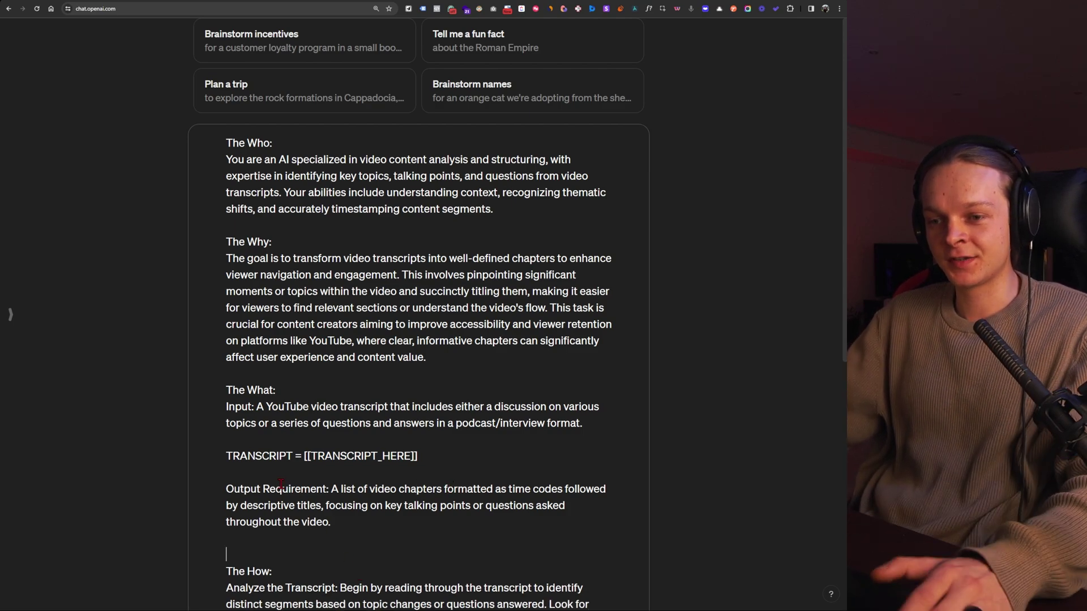
pyautogui.hotkey('ctrl', 'a')
# Open the transcript of '7 VIRAL Content HOOKS That Stop The Scroll' from its expanded description.
pyautogui.hotkey('ctrl', 'Tab')
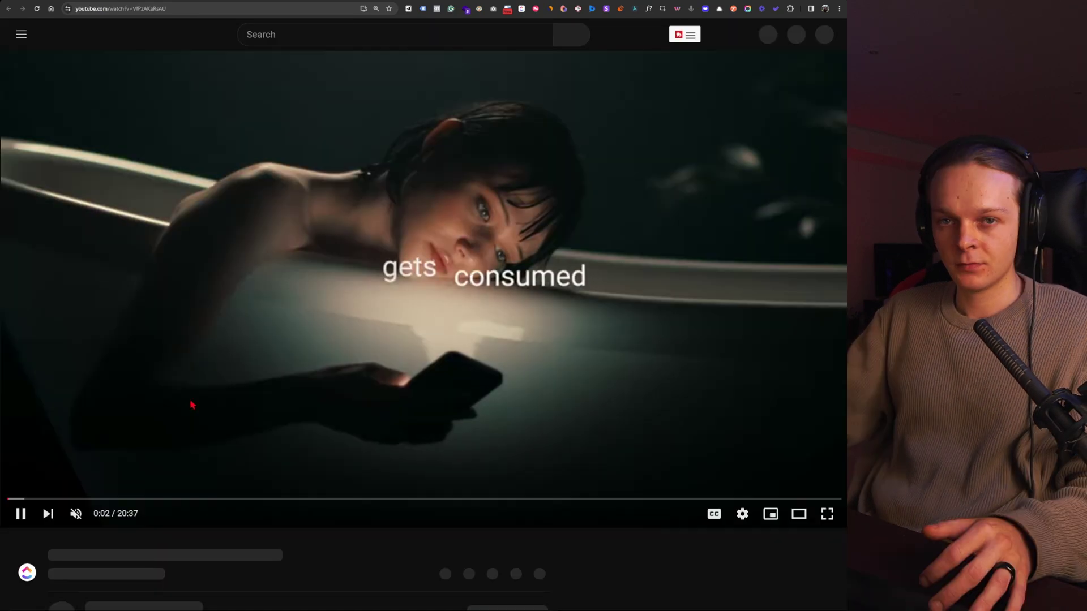
pyautogui.scroll(-5, 244, 387)
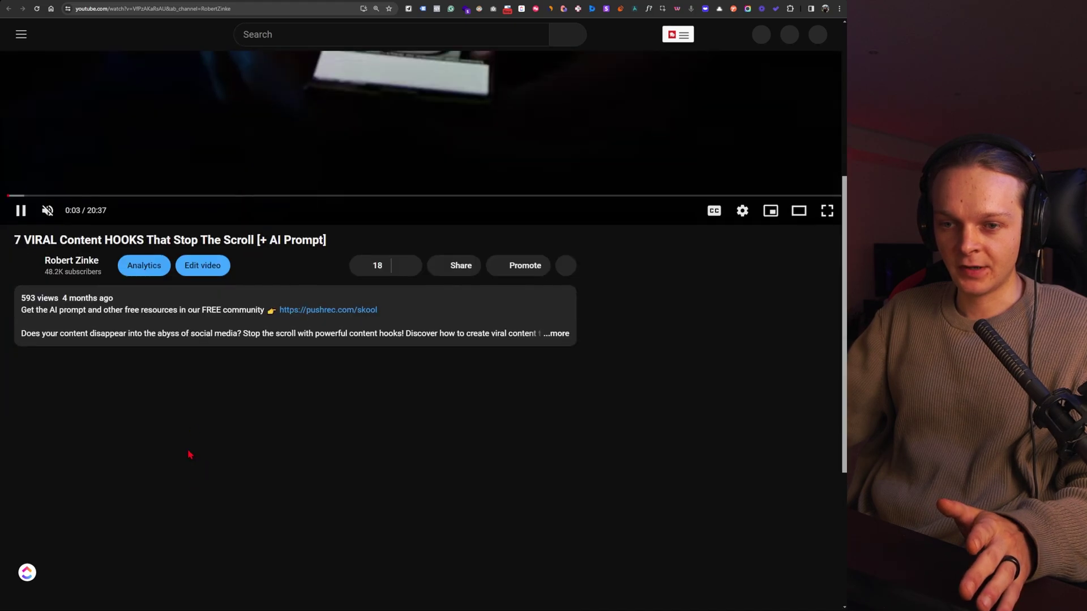
pyautogui.click(347, 323)
pyautogui.scroll(-6, 78, 340)
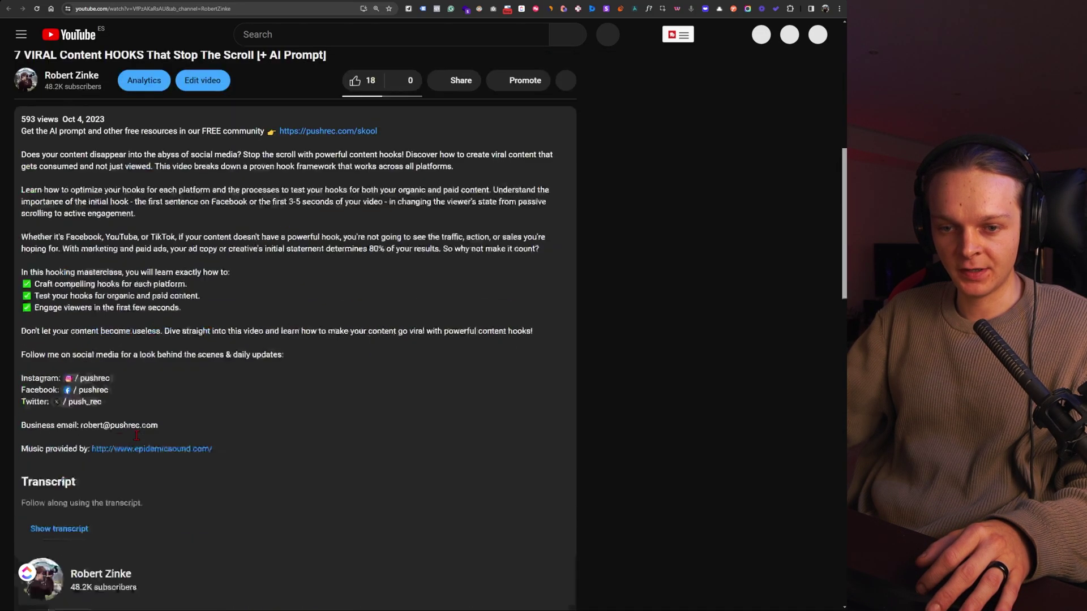
pyautogui.click(78, 341)
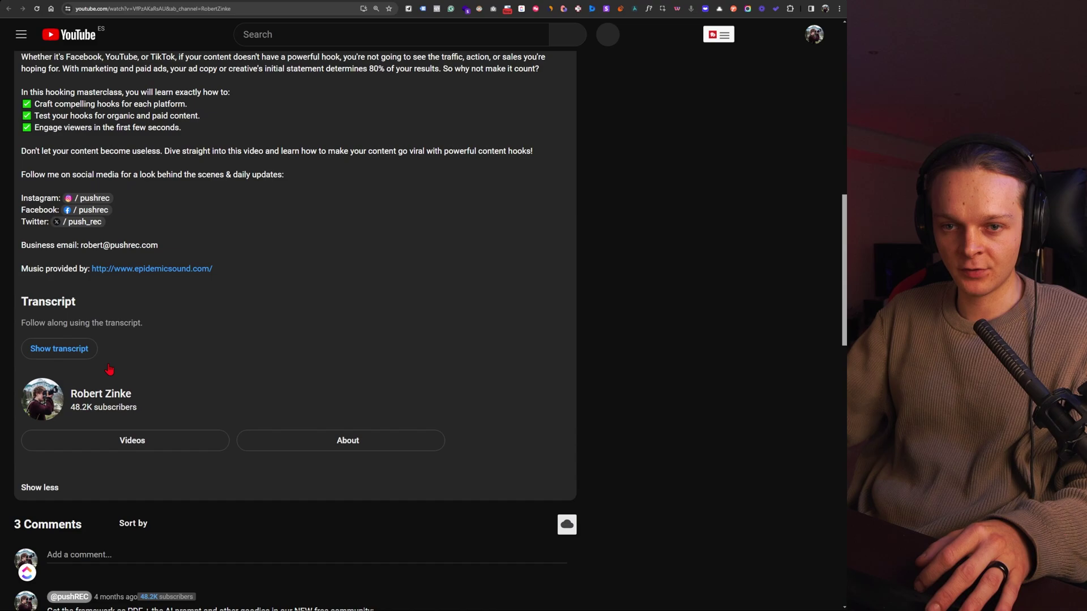
# Select the timestamped transcript lines in the right-hand panel.
pyautogui.scroll(-6, 146, 424)
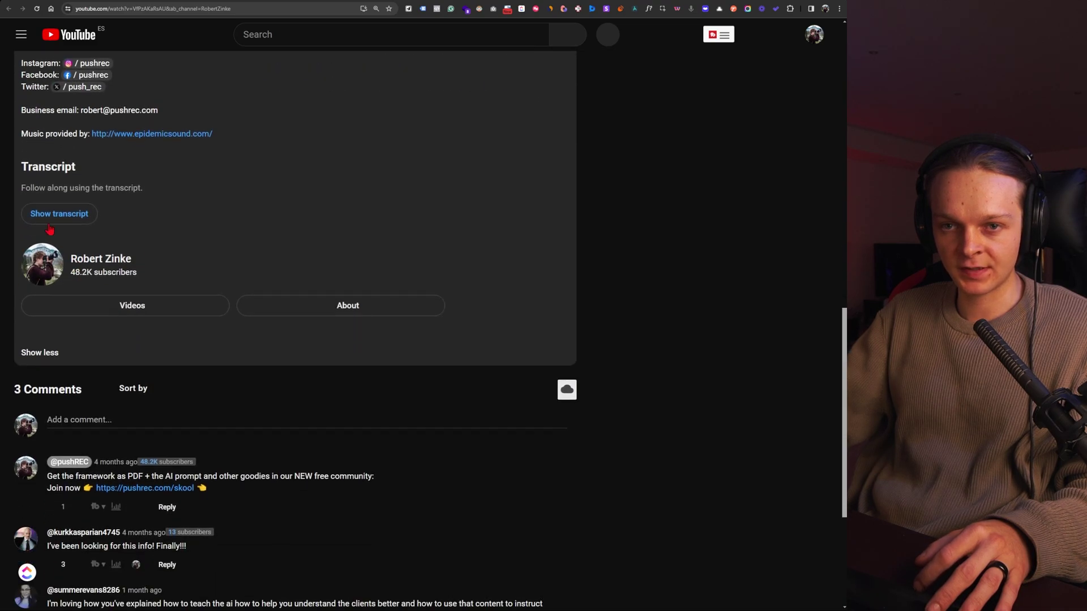
pyautogui.scroll(11, 494, 349)
pyautogui.scroll(-2, 513, 348)
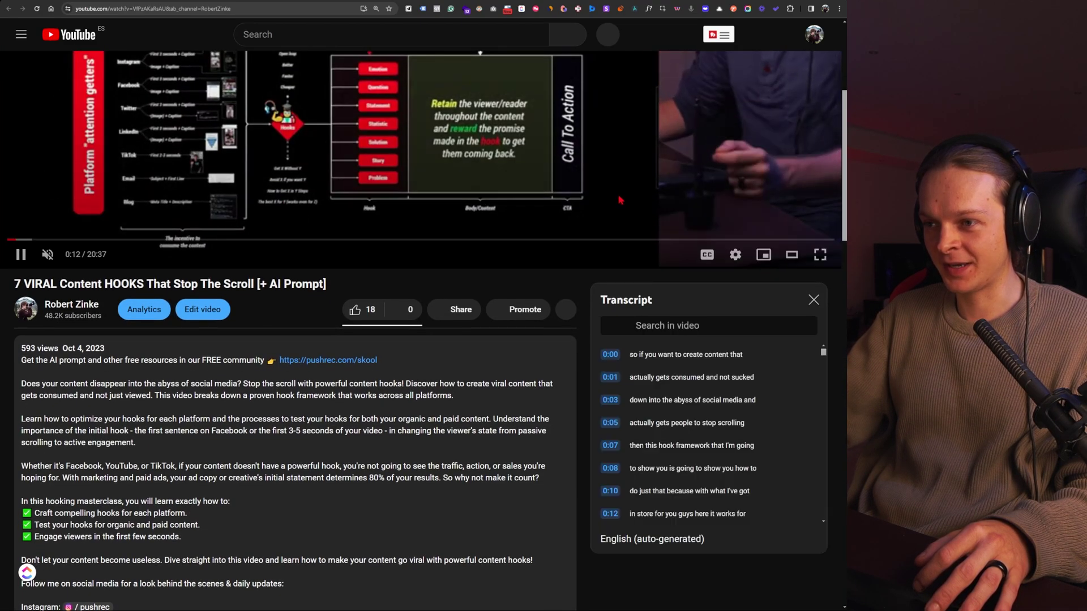
pyautogui.scroll(-5, 648, 328)
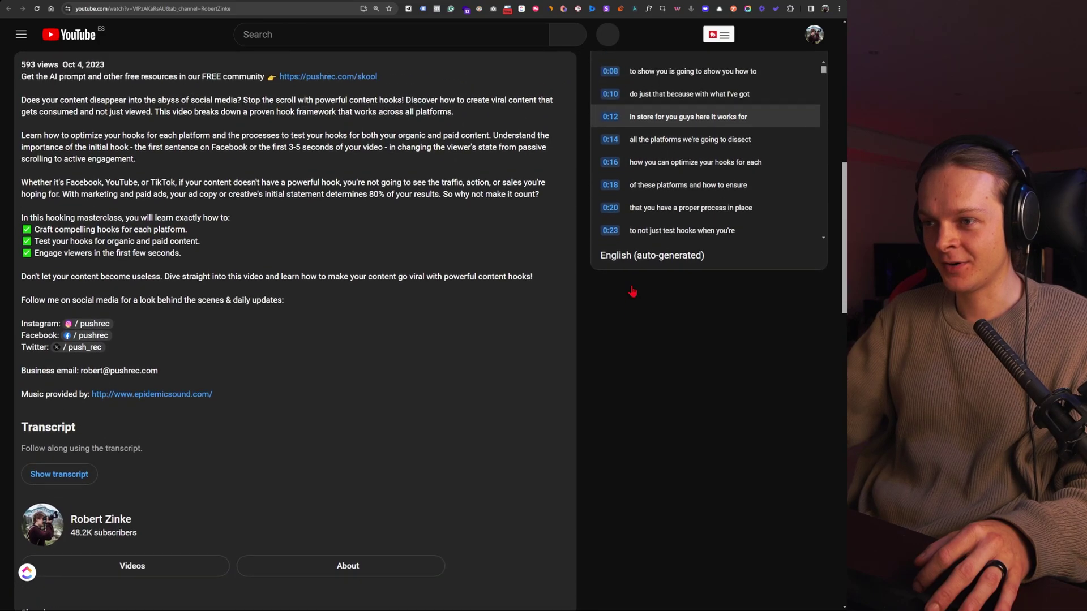
pyautogui.scroll(4, 599, 158)
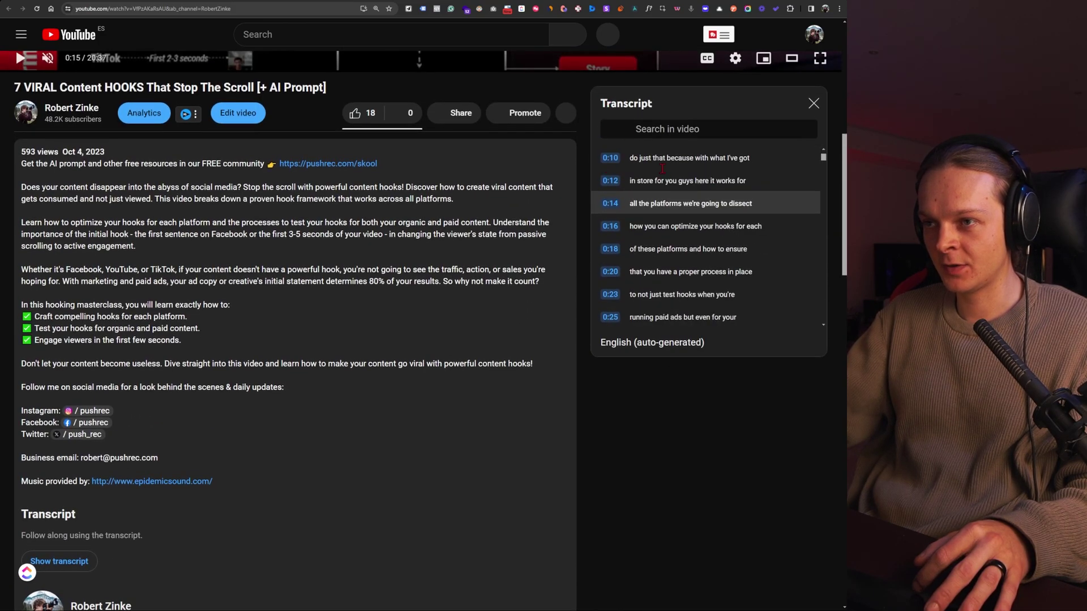
pyautogui.moveTo(663, 169); pyautogui.dragTo(601, 101)
pyautogui.scroll(-20, 695, 243)
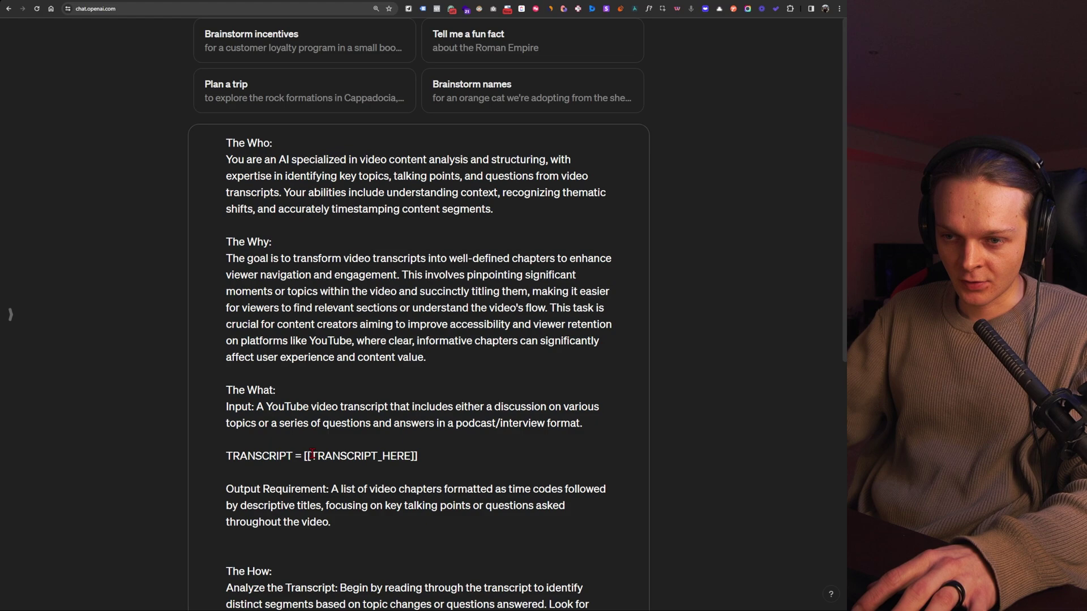
# Replace TRANSCRIPT_HERE with the pasted hooks transcript and send the chapters prompt.
pyautogui.moveTo(310, 456); pyautogui.dragTo(408, 456)
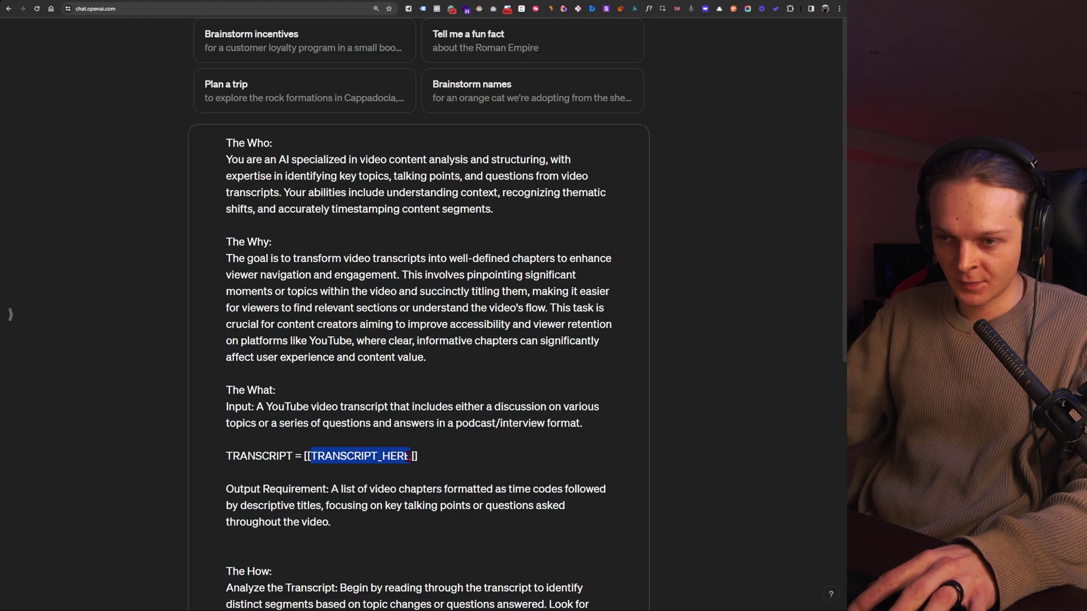
pyautogui.hotkey('ctrl', 'v')
pyautogui.press('Return')
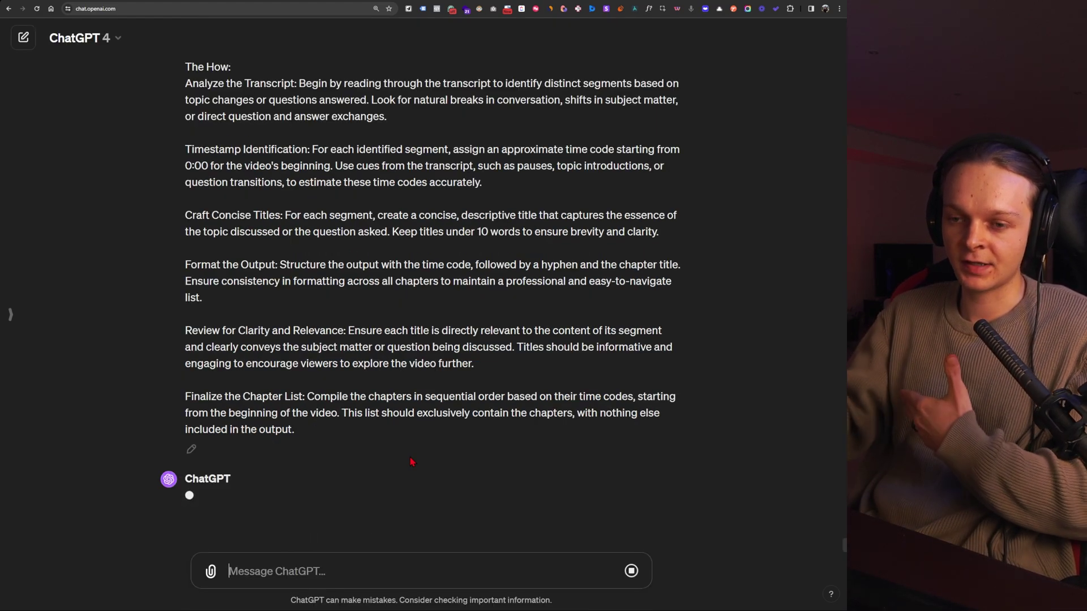
# Scroll through the generated timestamped chapter list and back up to the PromptGPT reply.
pyautogui.scroll(20, 411, 462)
pyautogui.scroll(-20, 411, 453)
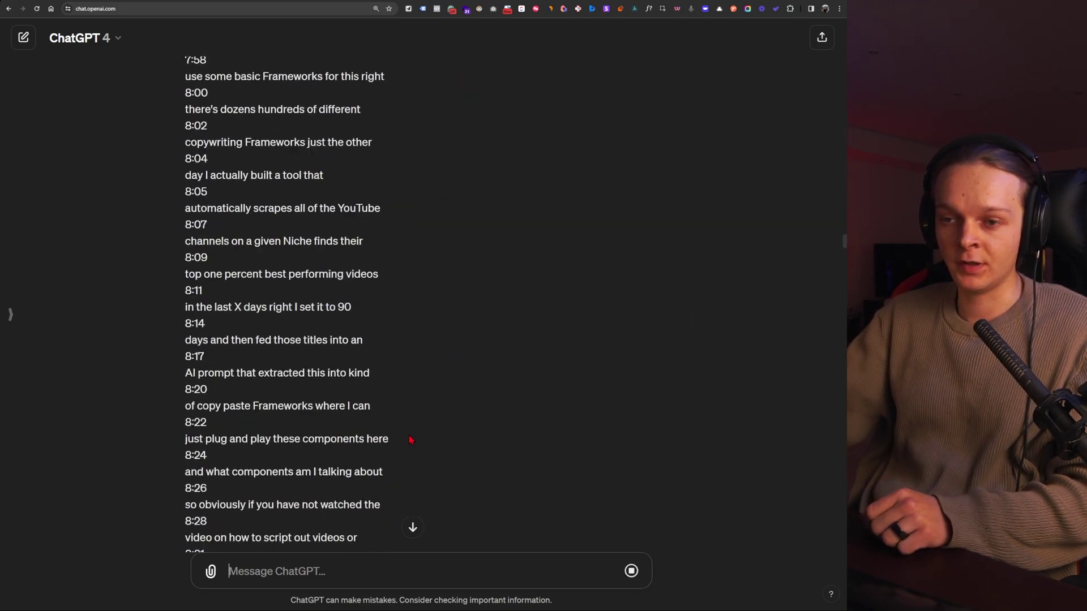
pyautogui.scroll(-20, 408, 436)
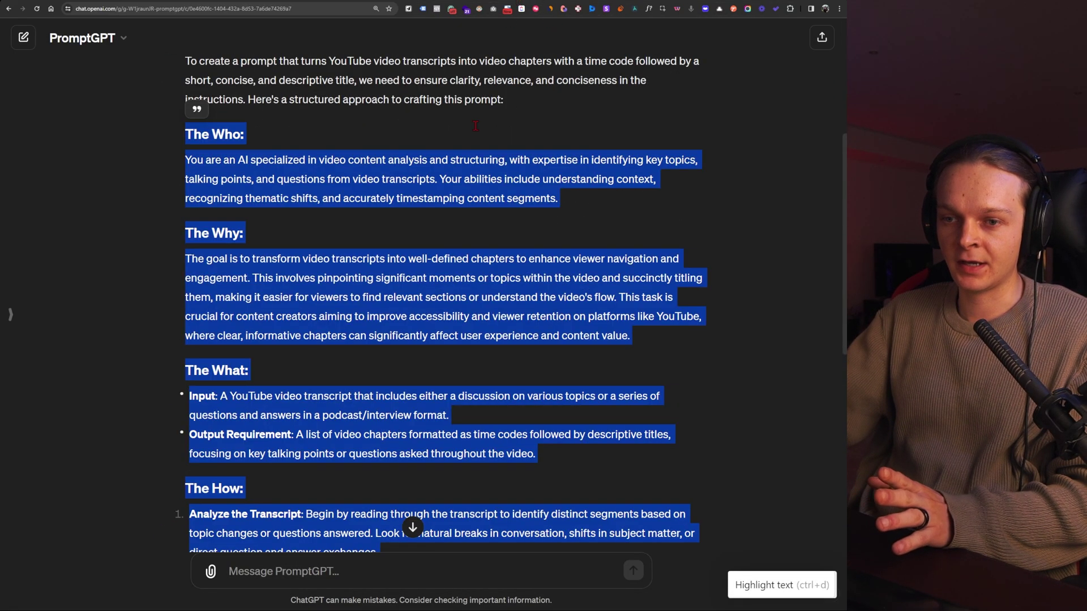
pyautogui.click(402, 294)
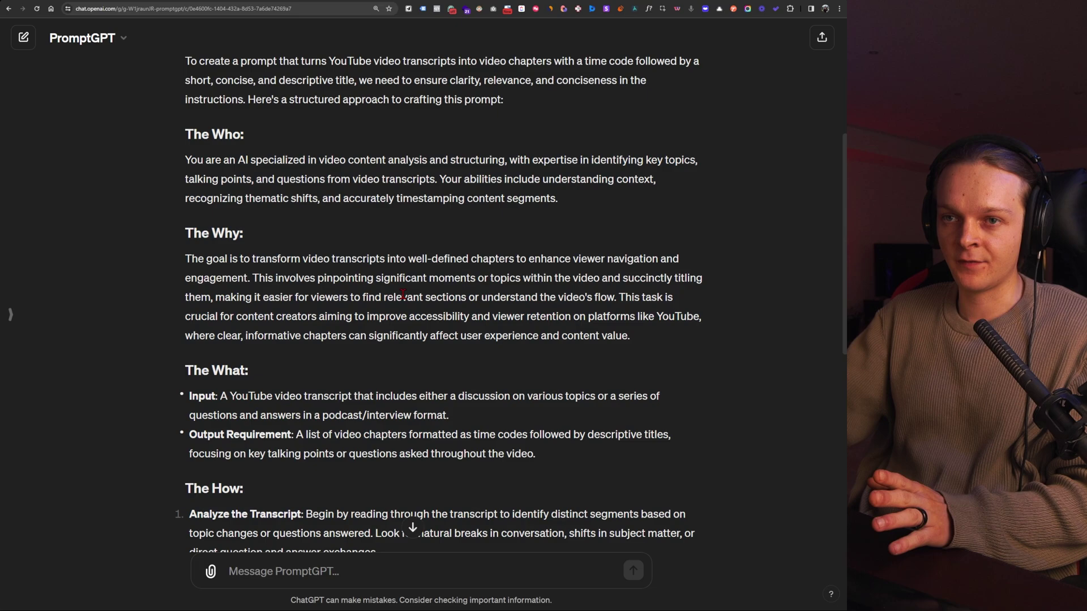
pyautogui.scroll(-10, 403, 294)
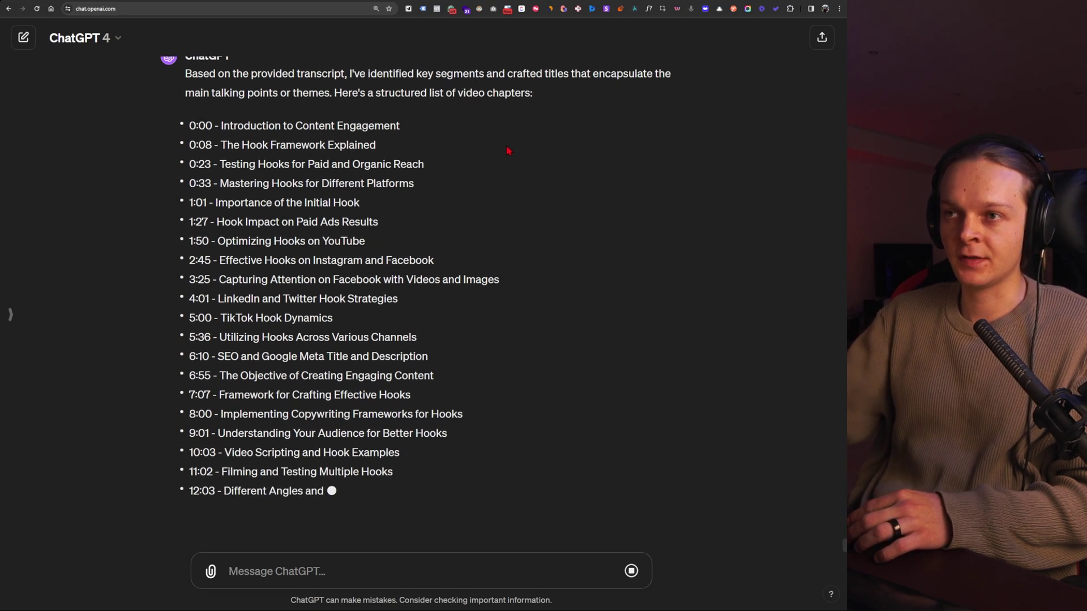
pyautogui.scroll(7, 469, 228)
pyautogui.scroll(5, 470, 228)
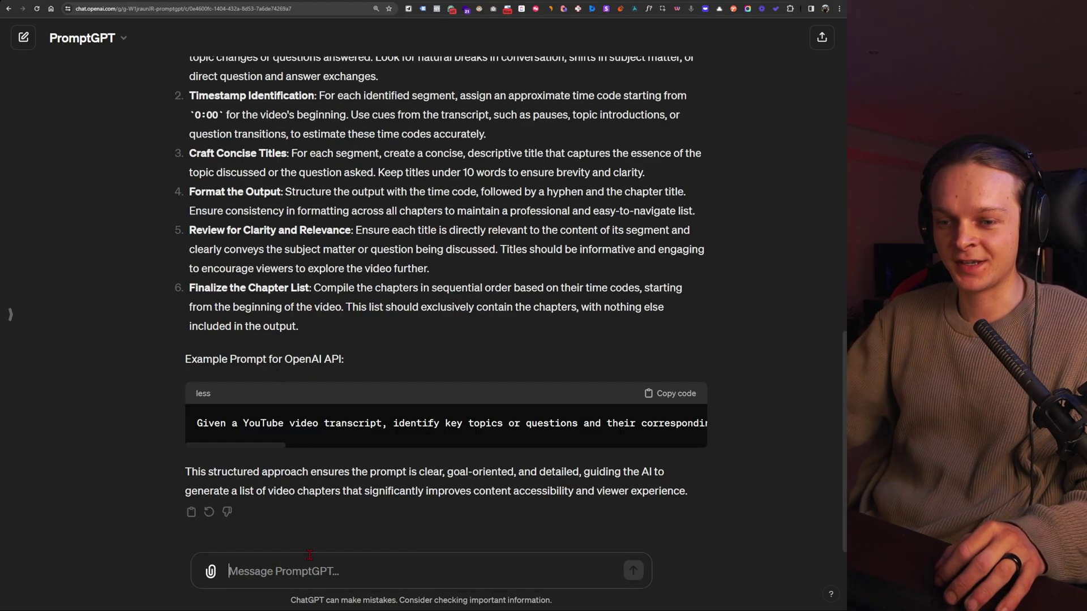
# Tell PromptGPT there are too many chapters: one per question for podcasts and interviews, key talking points for educational videos.
pyautogui.write("that's")
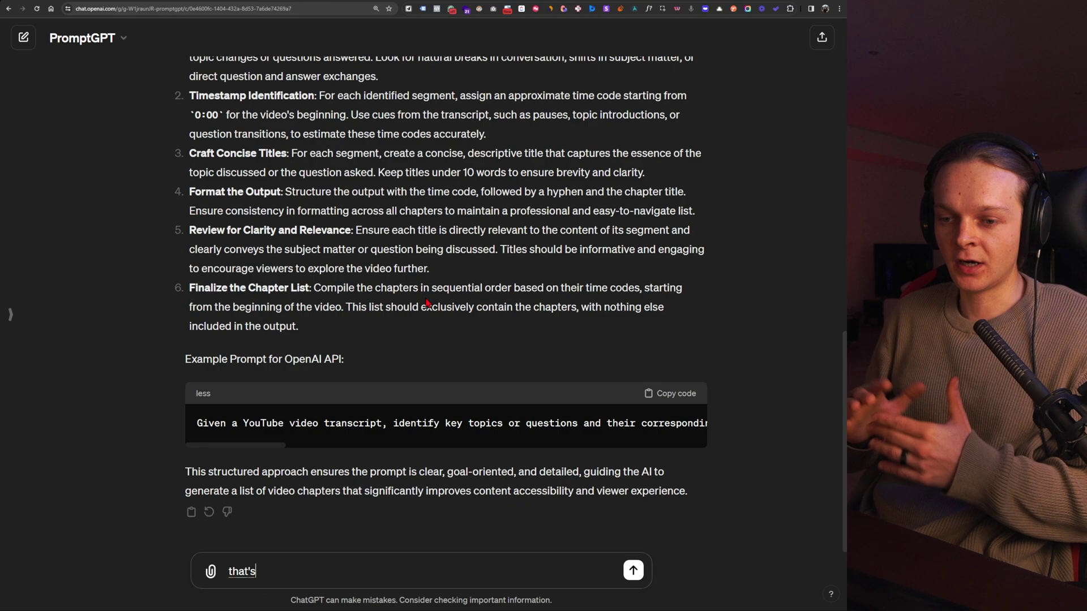
pyautogui.write(' a good start however there are a few too many')
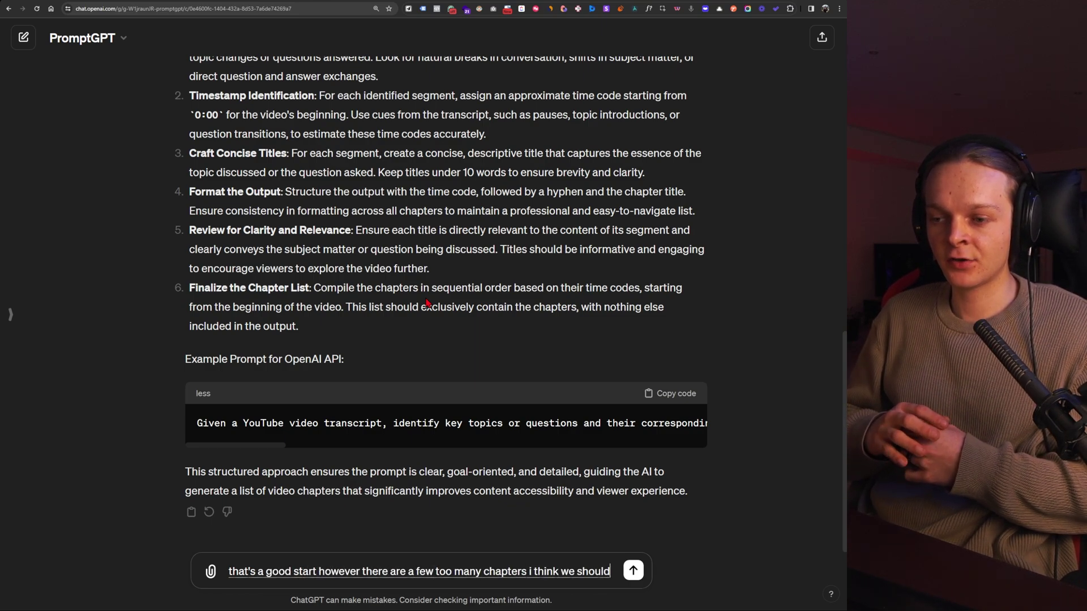
pyautogui.write(" chapters I think we should categorize the video if it's a")
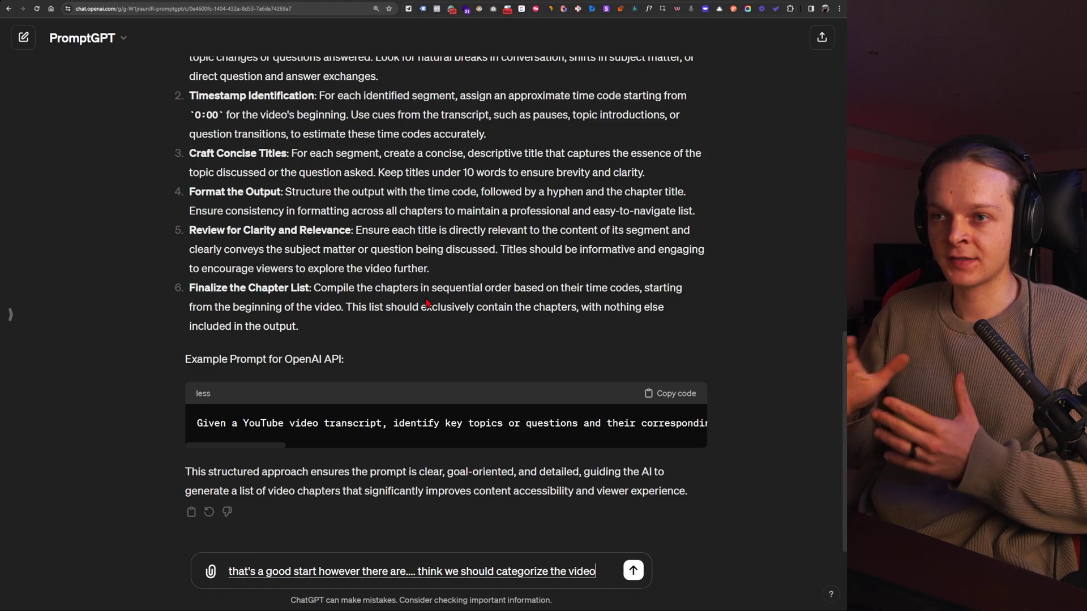
pyautogui.write(' podcast or interview there')
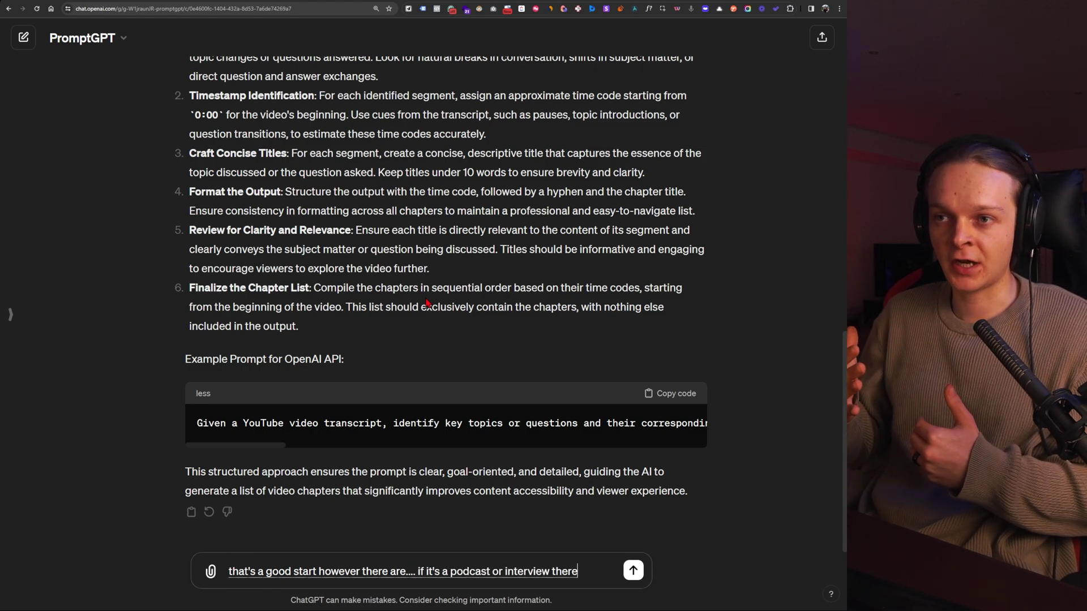
pyautogui.write(' might be a lot of chapters so')
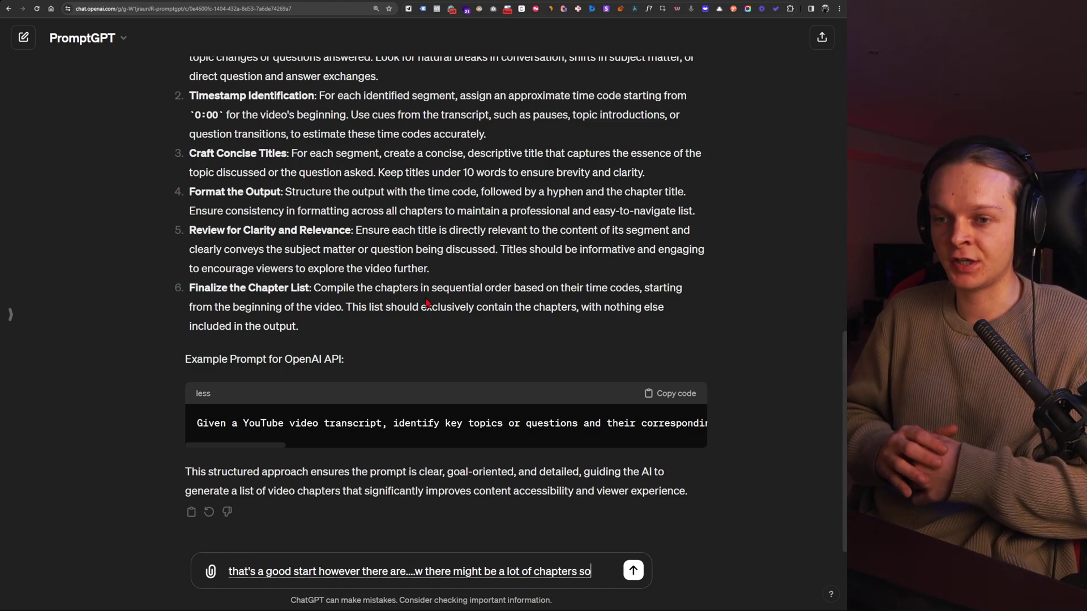
pyautogui.write(' every single question that was asked')
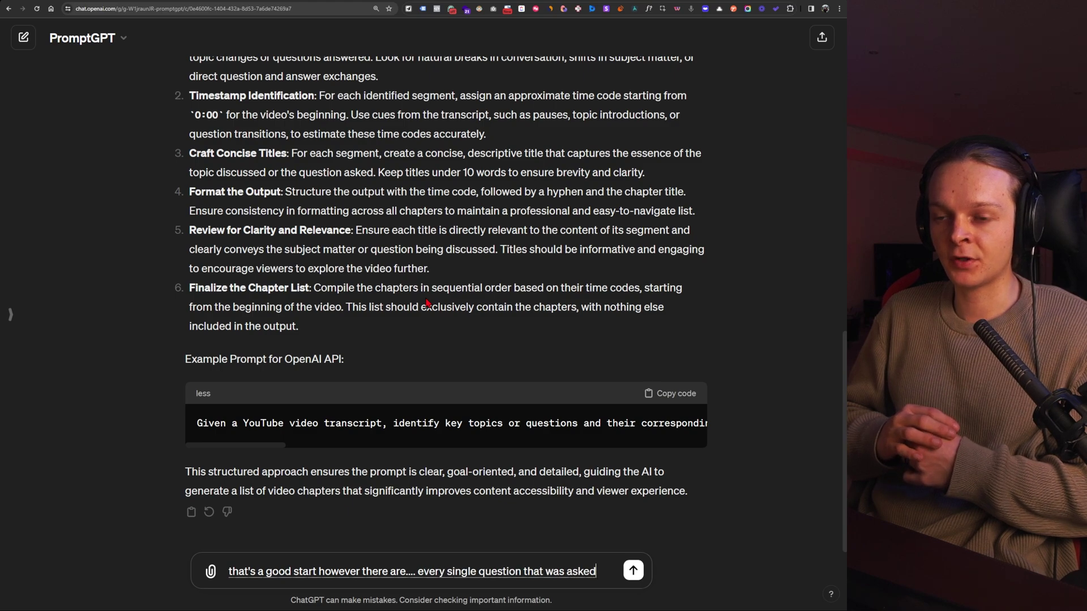
pyautogui.write(' in the interview or podcast might be')
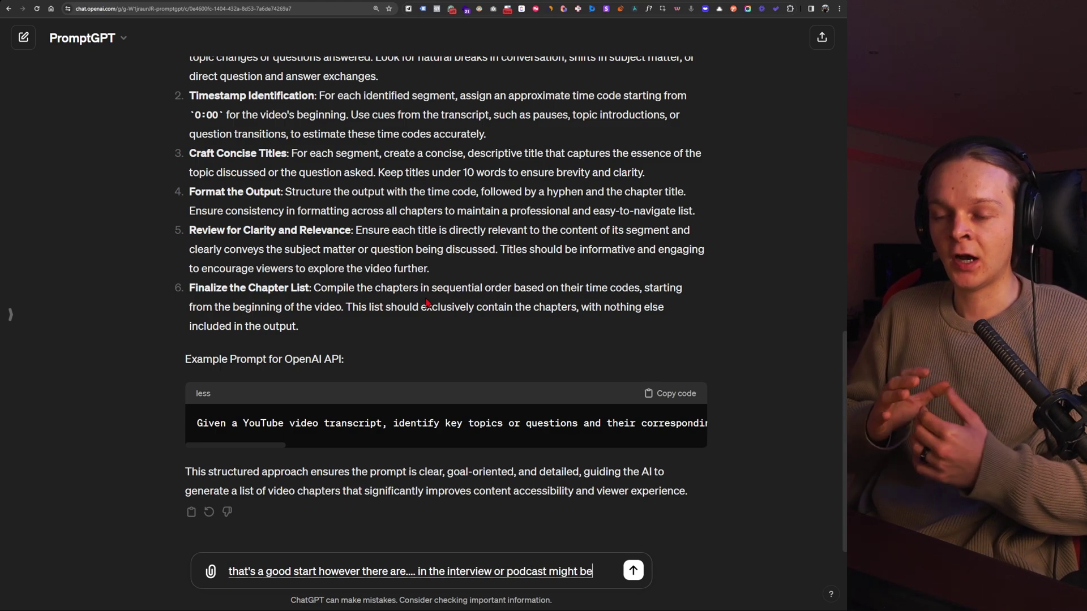
pyautogui.write(' a single chapter however for')
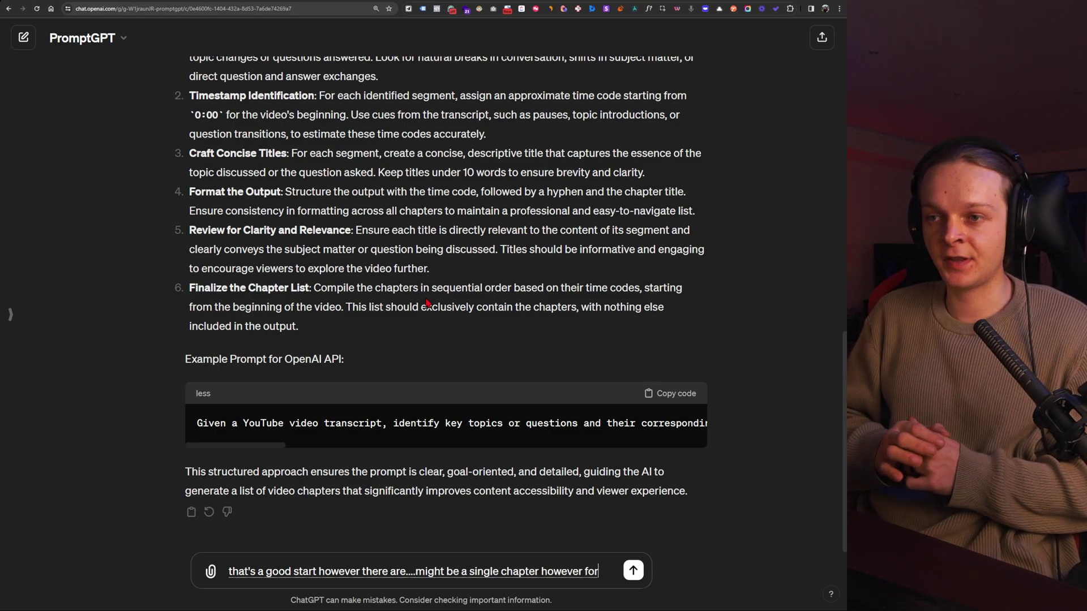
pyautogui.write(' educational based videos')
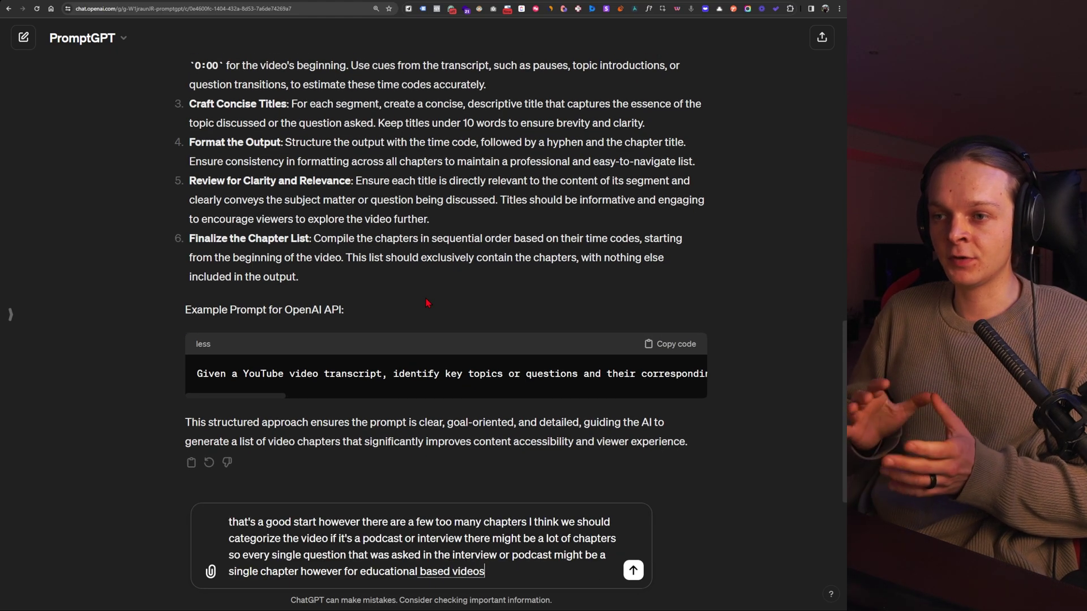
pyautogui.write(' we might want to limit it')
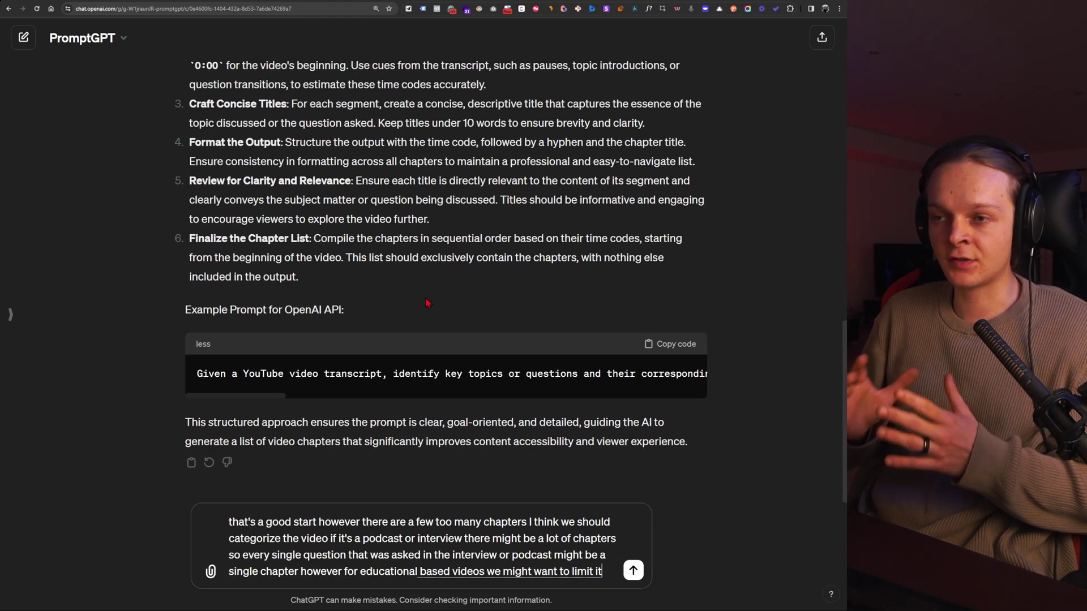
pyautogui.write(' to only')
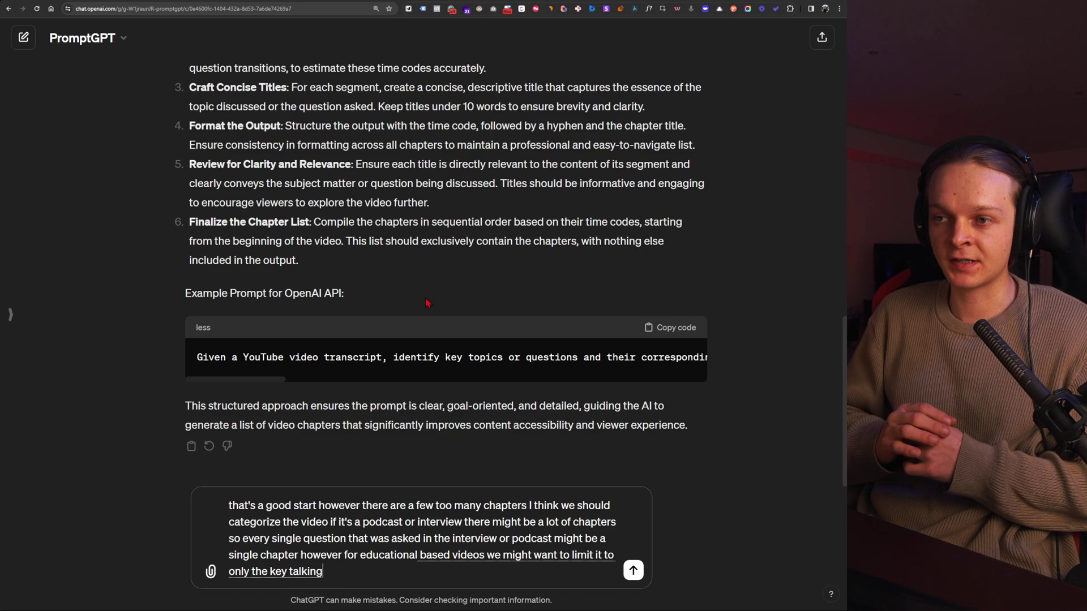
pyautogui.write(' the key talking points and topics of the discussed video')
pyautogui.press('Return')
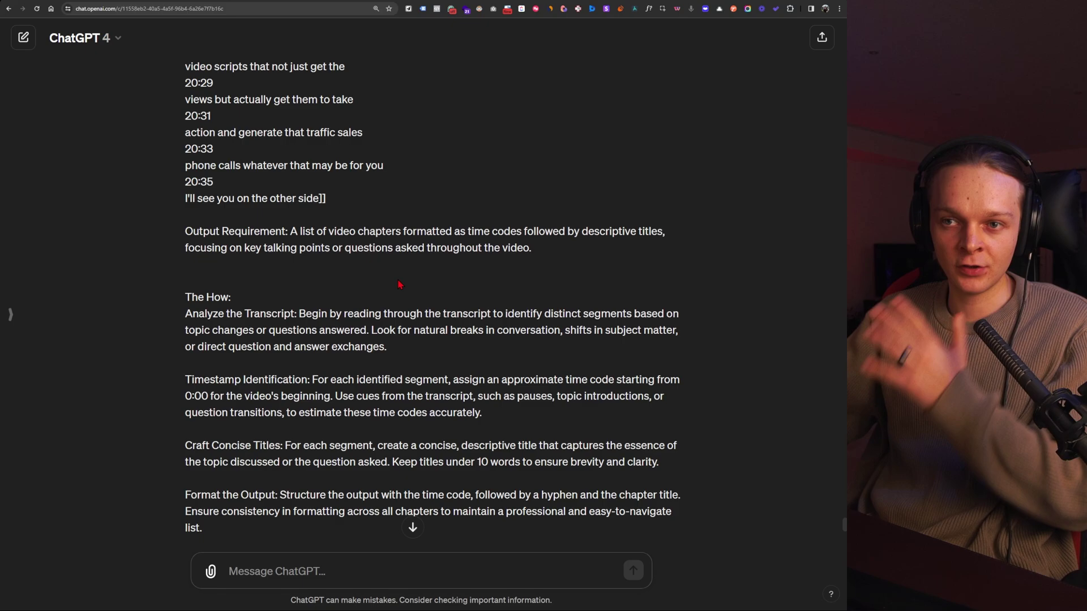
# Scroll through the ChatGPT 4 conversation to review the transcript and the earlier long chapter list.
pyautogui.scroll(20, 396, 286)
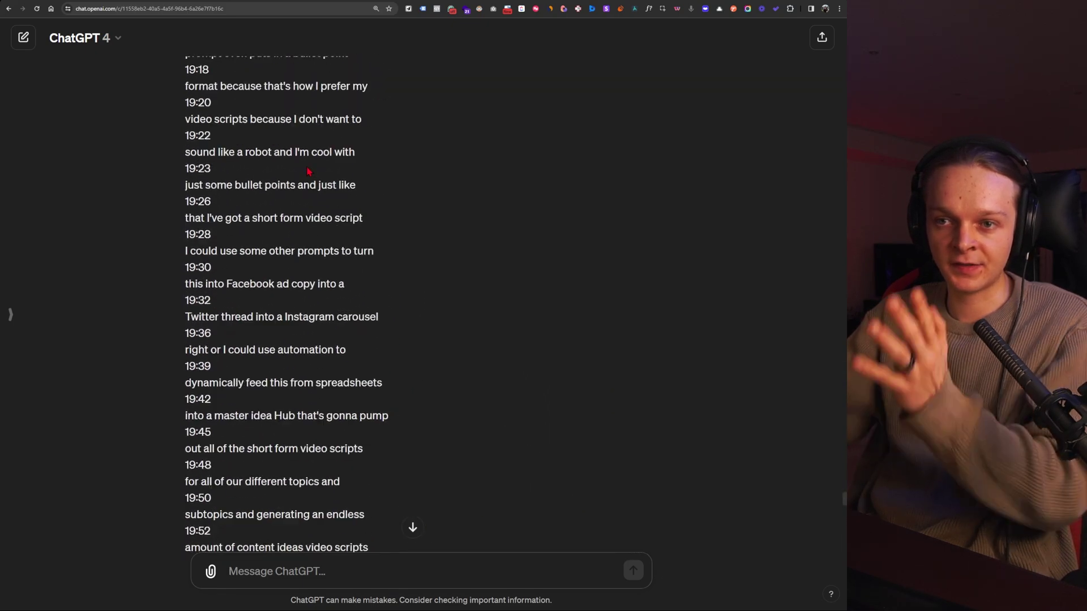
pyautogui.scroll(10, 283, 250)
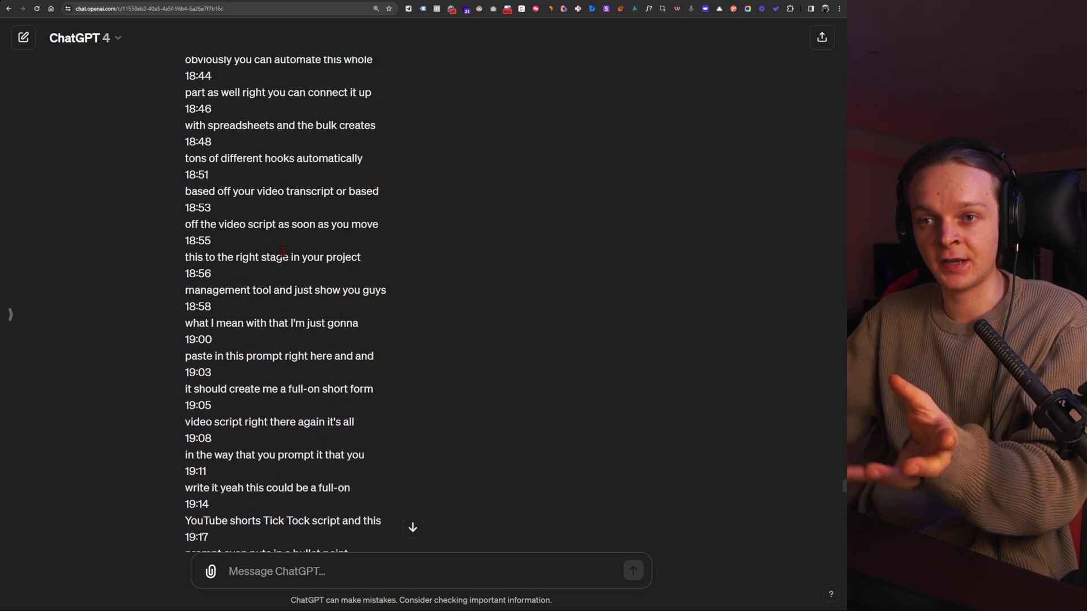
pyautogui.scroll(-10, 283, 252)
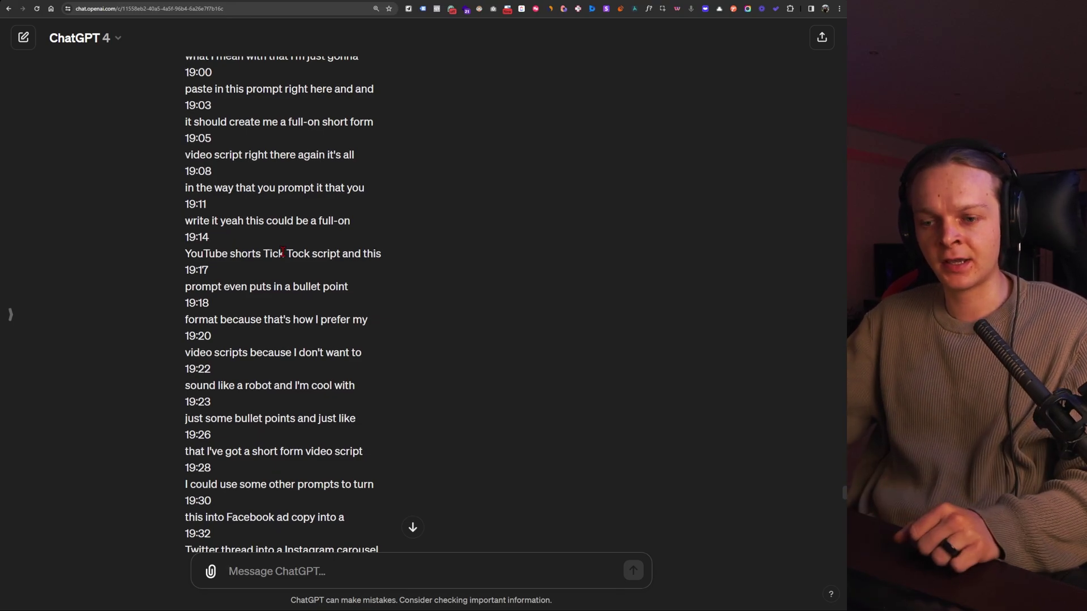
pyautogui.scroll(-20, 282, 252)
pyautogui.scroll(-10, 283, 251)
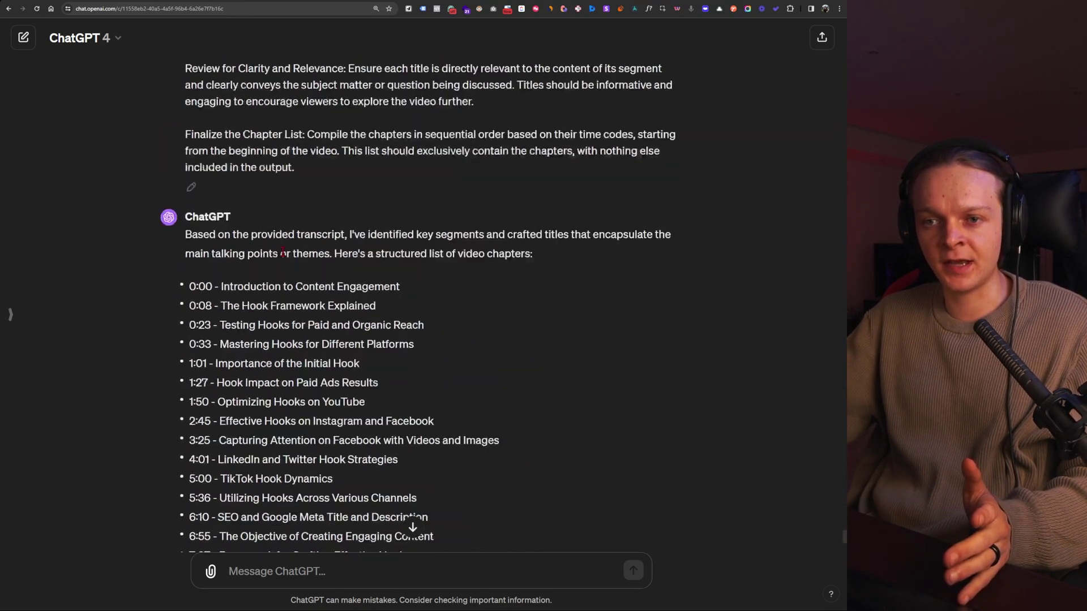
pyautogui.scroll(4, 275, 282)
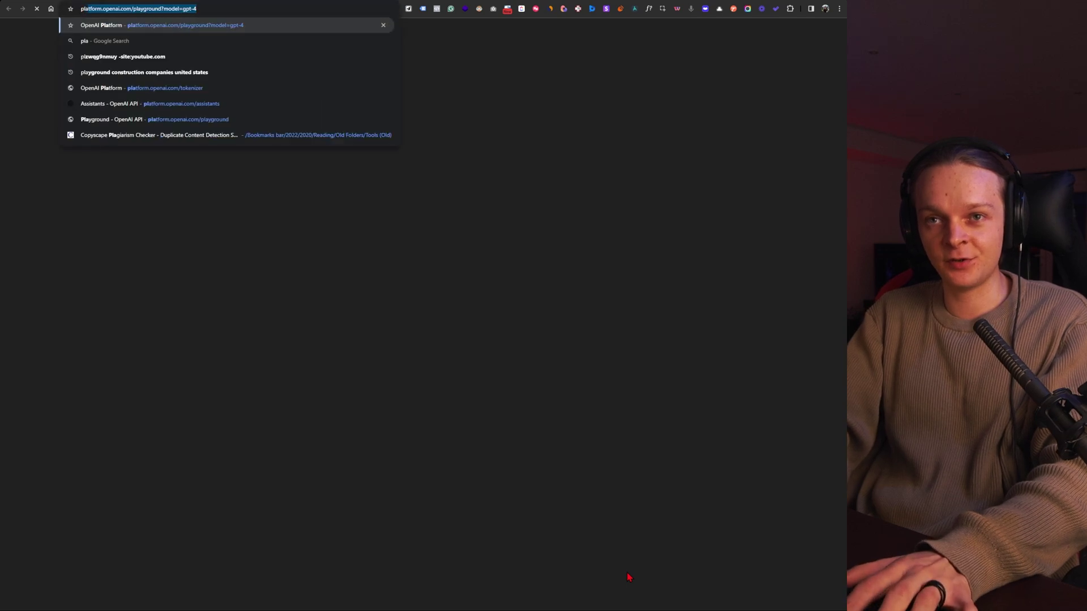
# Load the OpenAI Playground in Chat mode with the gpt-4-turbo-preview model and temperature 0.66.
pyautogui.press('Return')
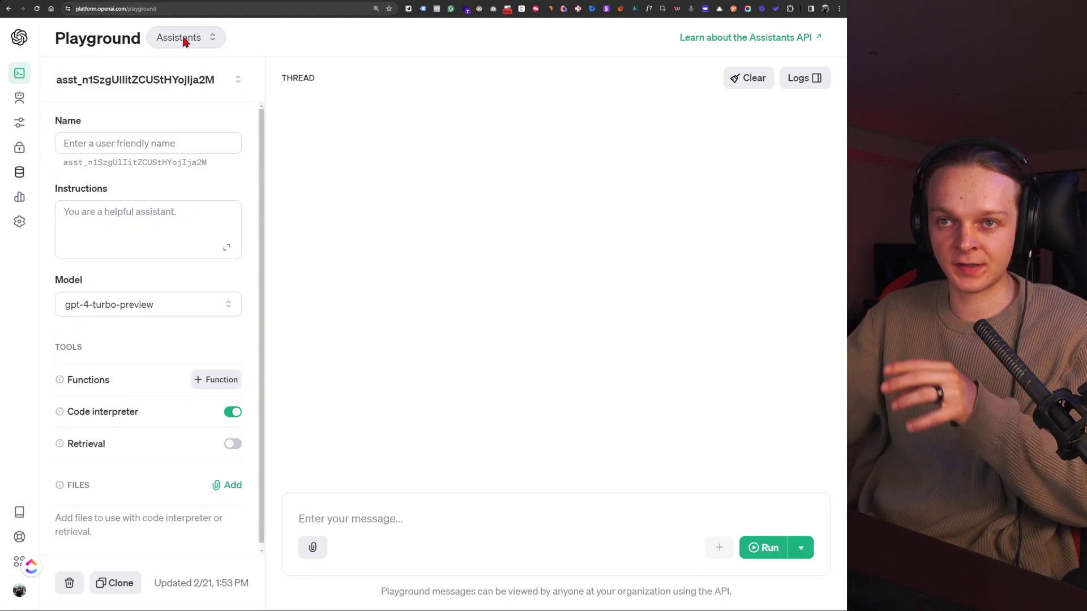
pyautogui.click(182, 37)
pyautogui.click(184, 73)
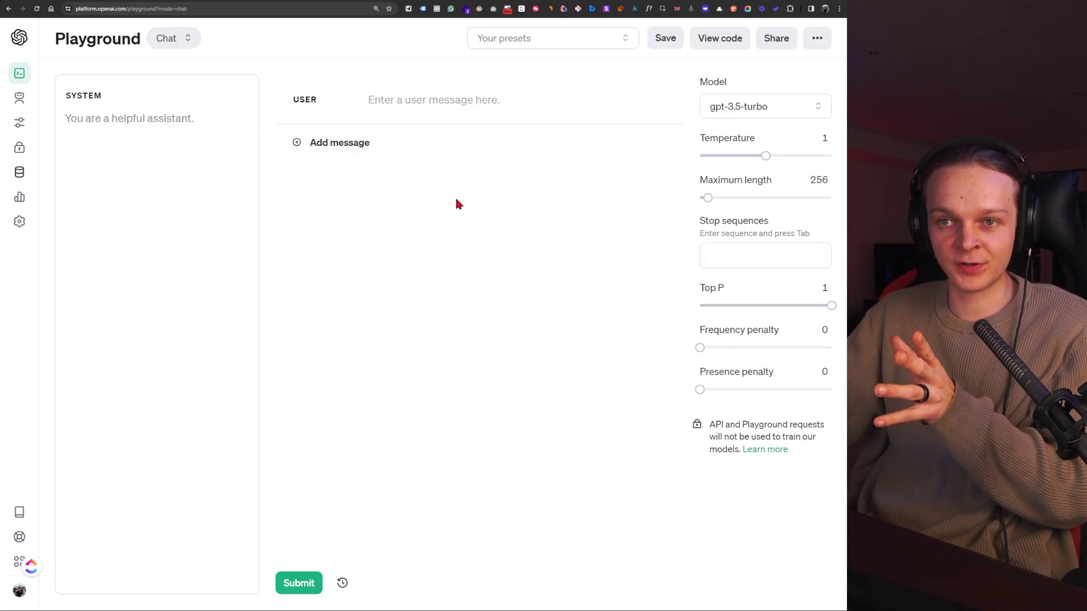
pyautogui.click(717, 112)
pyautogui.click(708, 158)
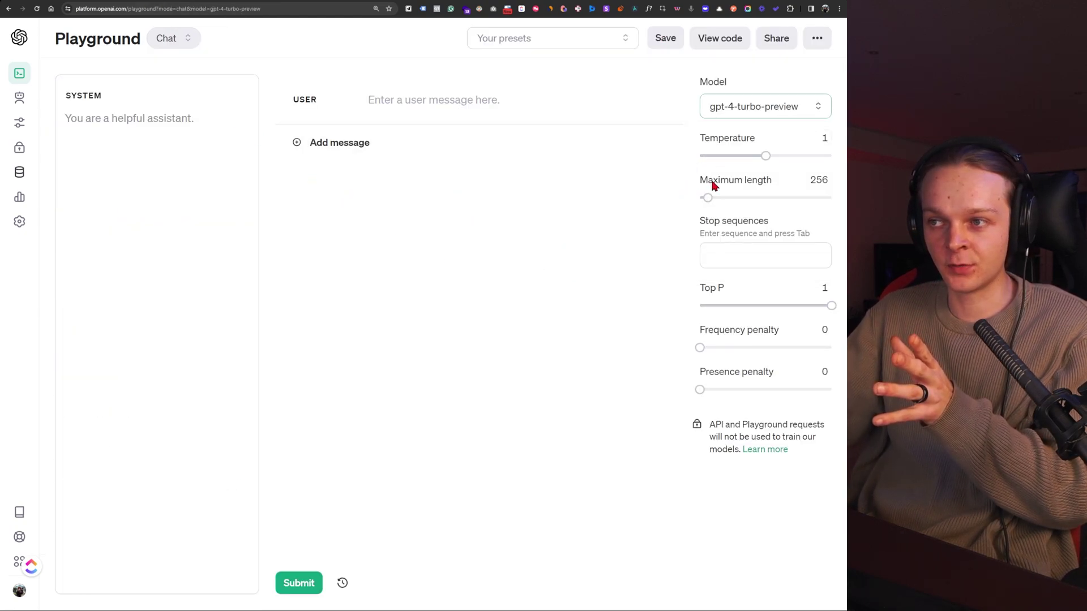
pyautogui.moveTo(766, 153); pyautogui.dragTo(744, 156)
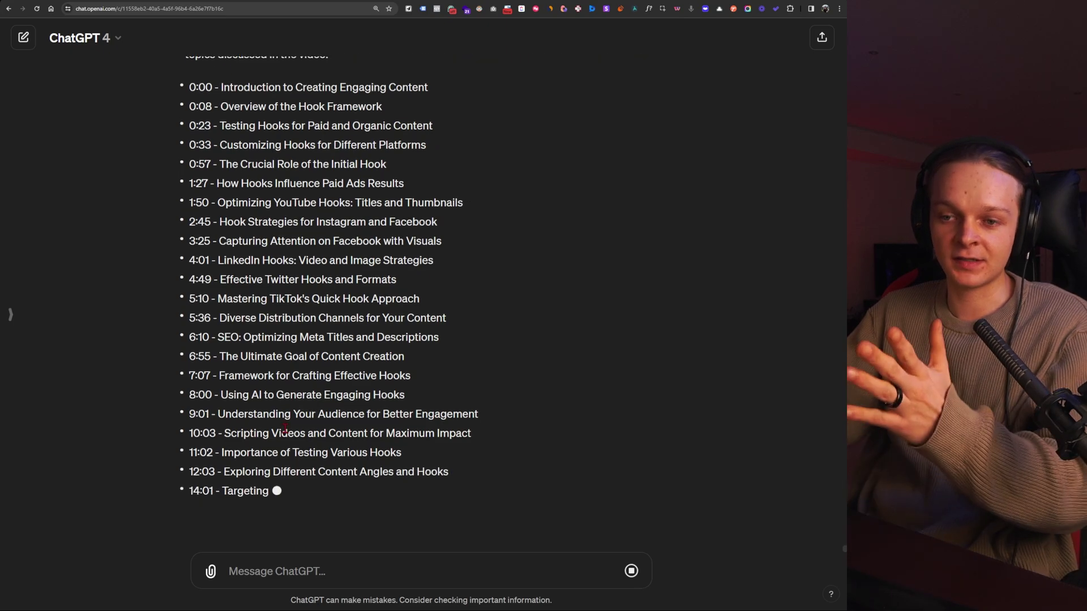
# Reopen the earlier chapters prompt in ChatGPT for editing.
pyautogui.scroll(10, 285, 428)
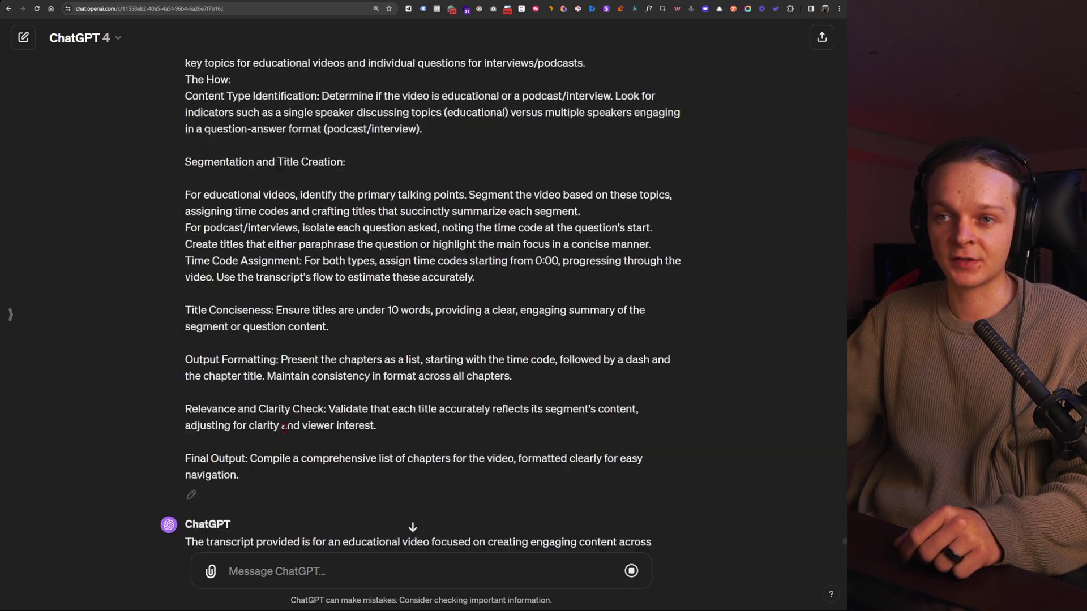
pyautogui.scroll(-5, 284, 428)
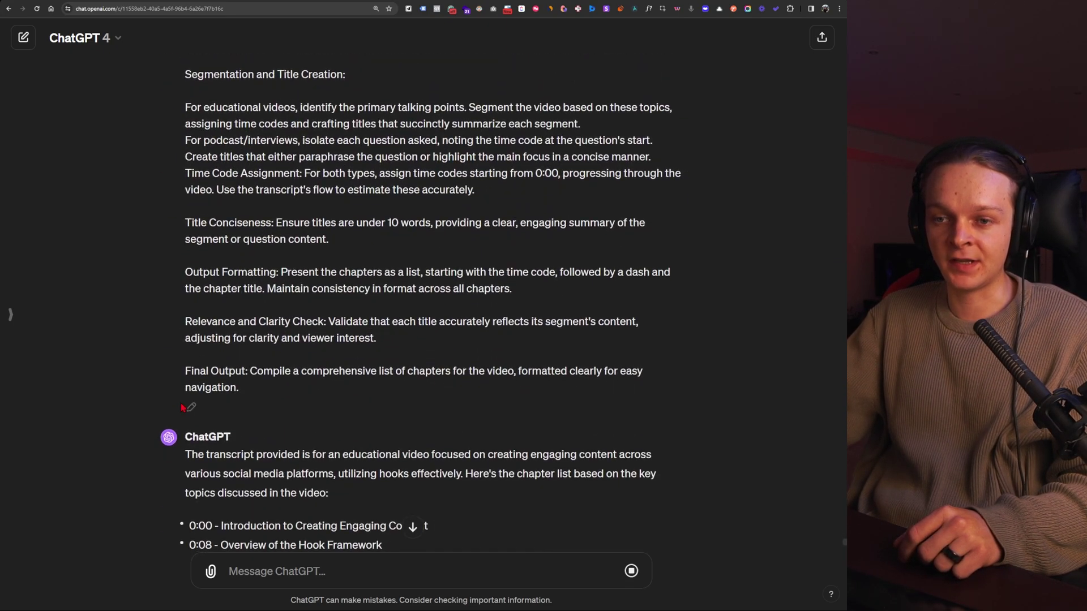
pyautogui.click(190, 407)
# Paste the 5-to-12 chapters rule after Output Formatting, resubmit, and review the resulting 12-chapter list.
pyautogui.click(559, 346)
pyautogui.press('Return')
pyautogui.press('Return')
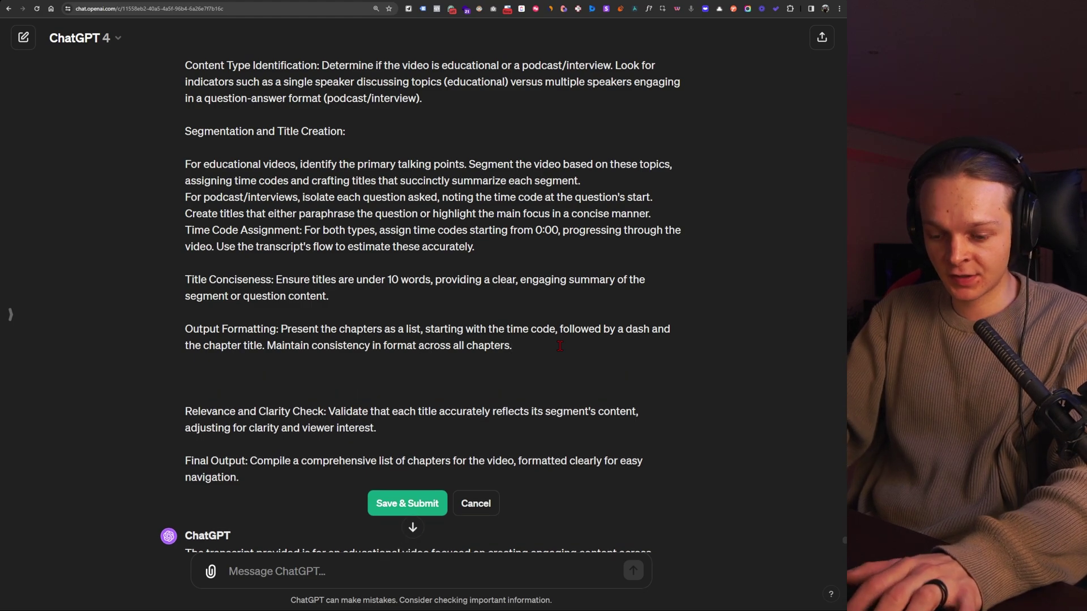
pyautogui.write('There should be between 5 and 12 focused only on the key topics/talking points of the video.')
pyautogui.moveTo(631, 378); pyautogui.dragTo(198, 382)
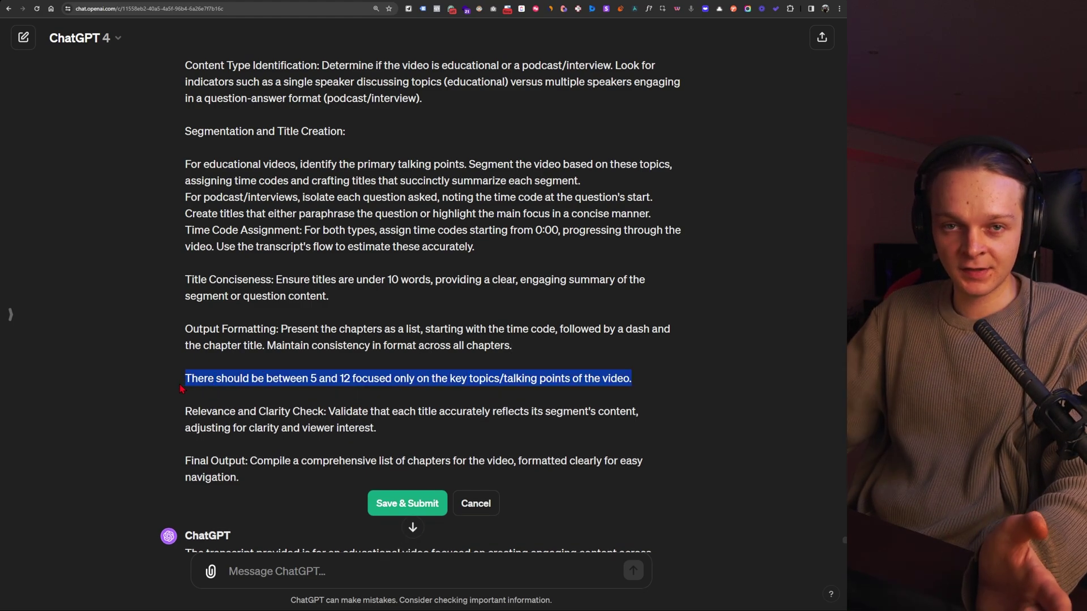
pyautogui.click(407, 503)
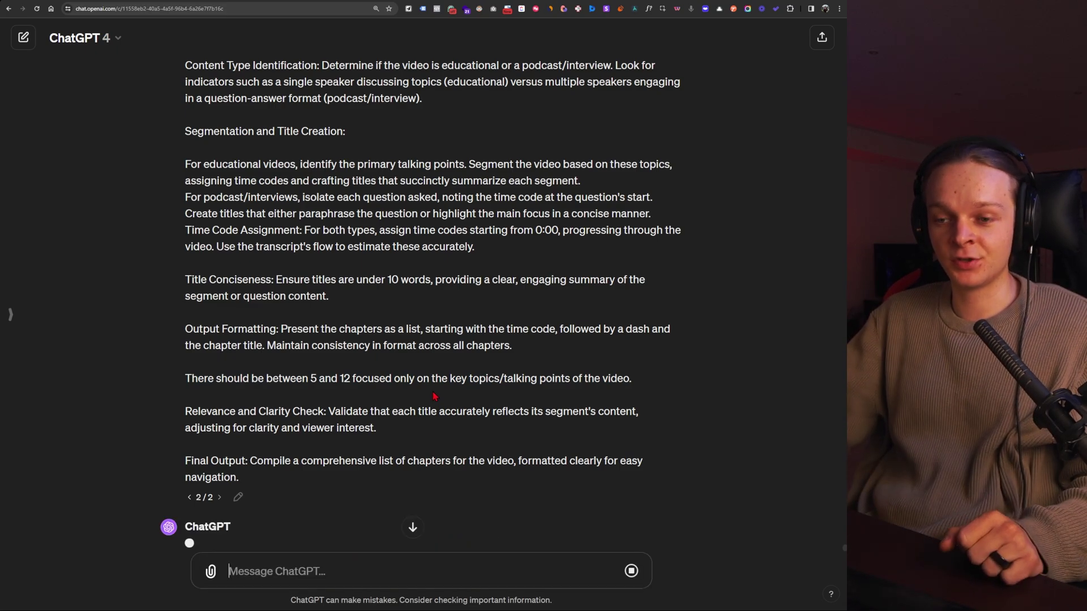
pyautogui.scroll(15, 434, 396)
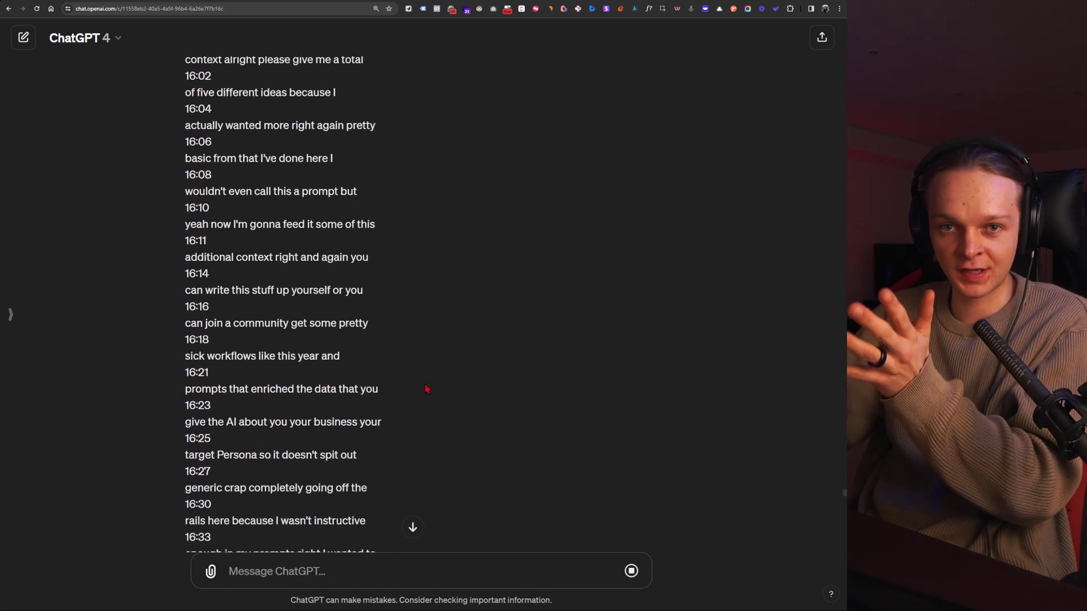
pyautogui.scroll(-1, 426, 389)
pyautogui.scroll(-15, 427, 390)
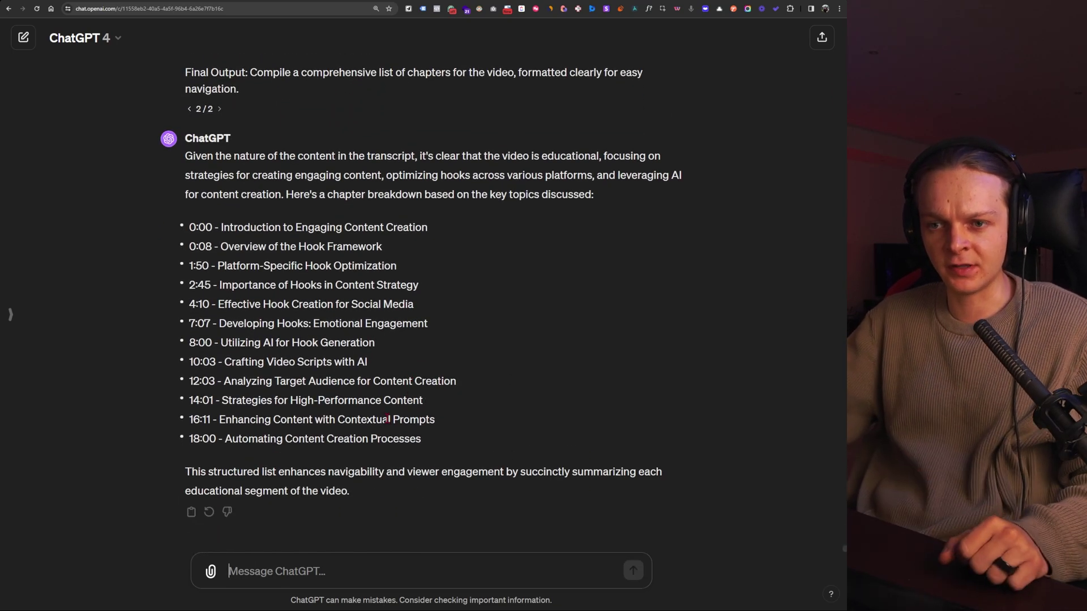
pyautogui.moveTo(412, 439); pyautogui.dragTo(185, 156)
pyautogui.click(311, 355)
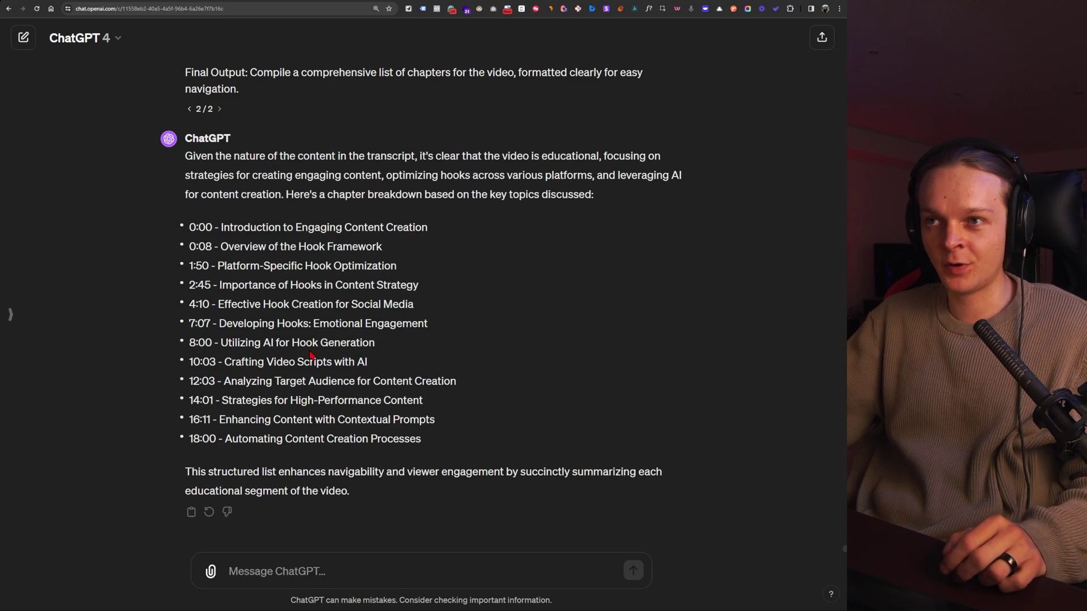